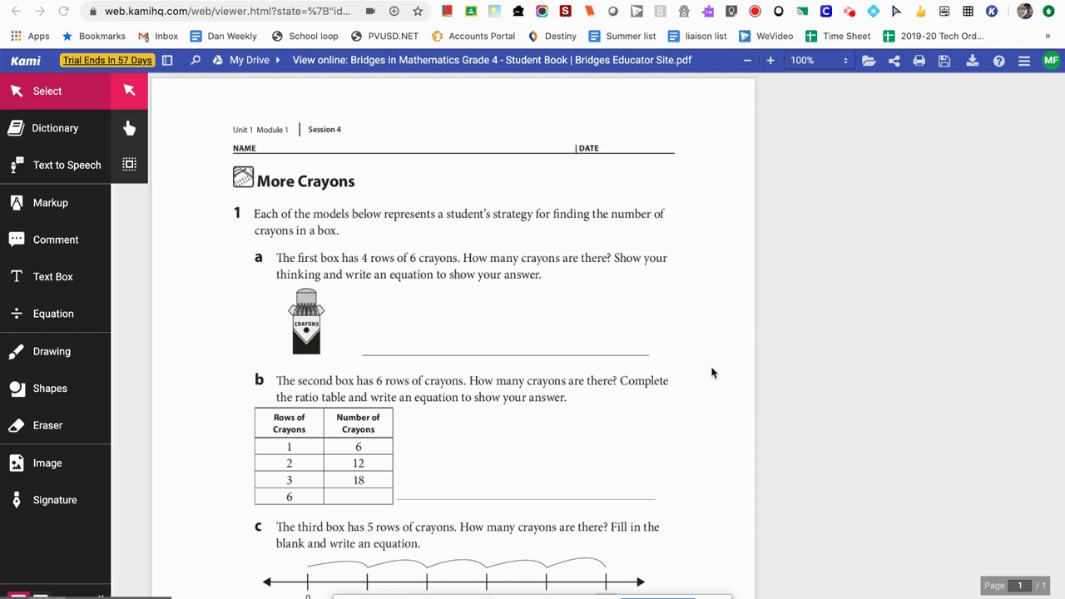
Step: Switch to the worksheet PDF in Google Drive and show the apps available to open it with
click(239, 1)
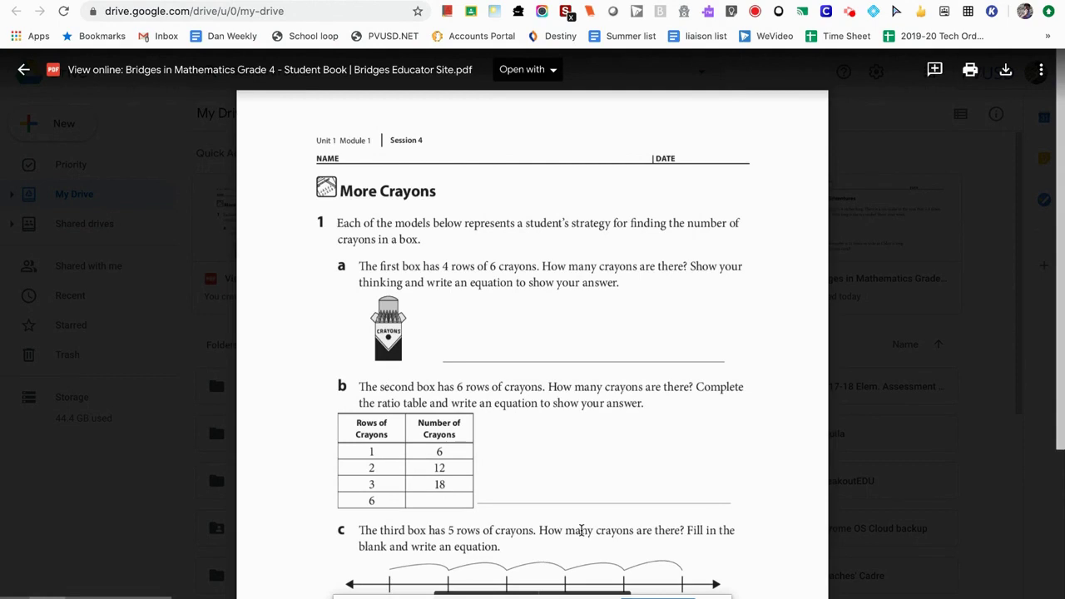
click(542, 73)
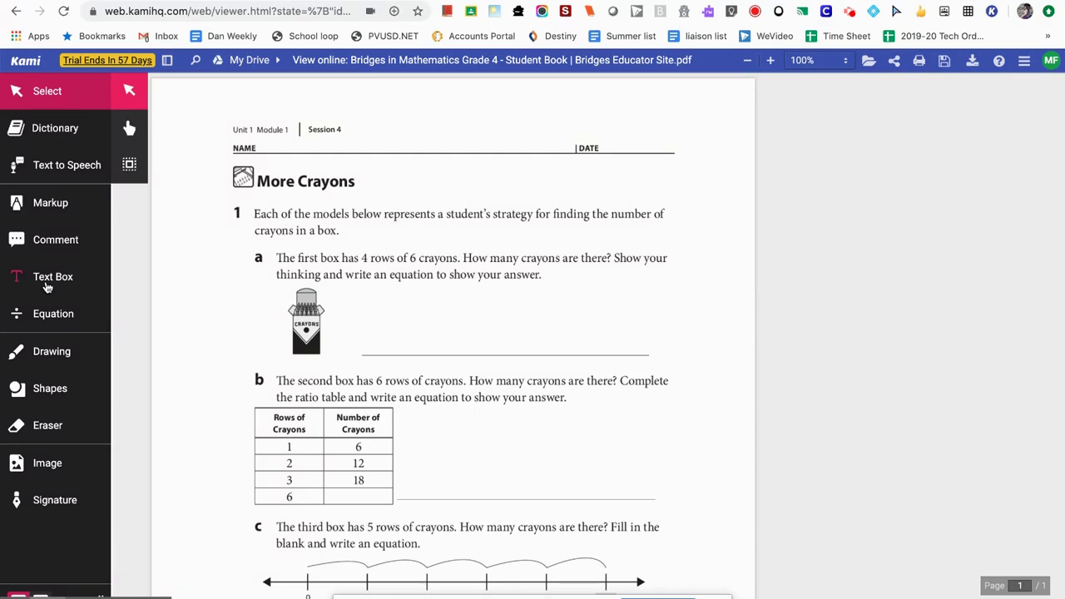
Step: Add a text box reading "Be sure to explain your thinking!" beside the "More Crayons" heading
click(47, 283)
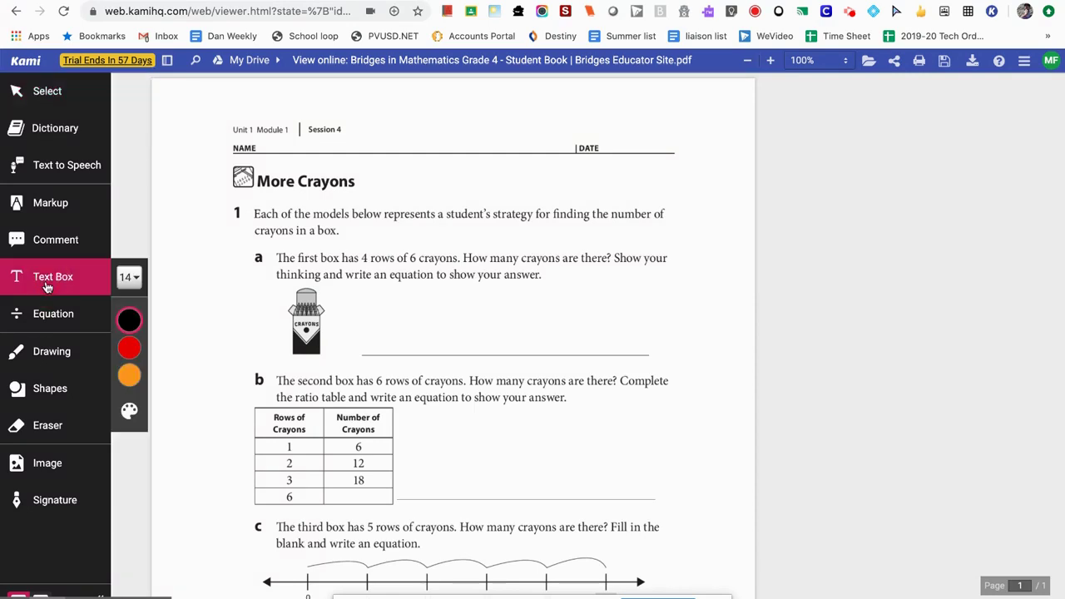
click(363, 182)
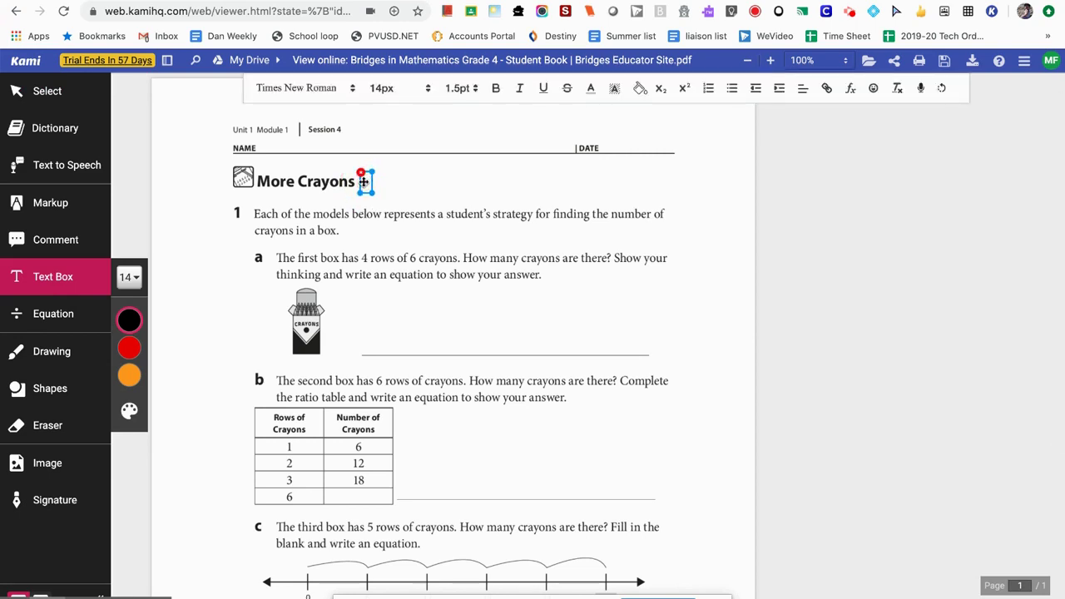
text(Be sure to explain your thinking)
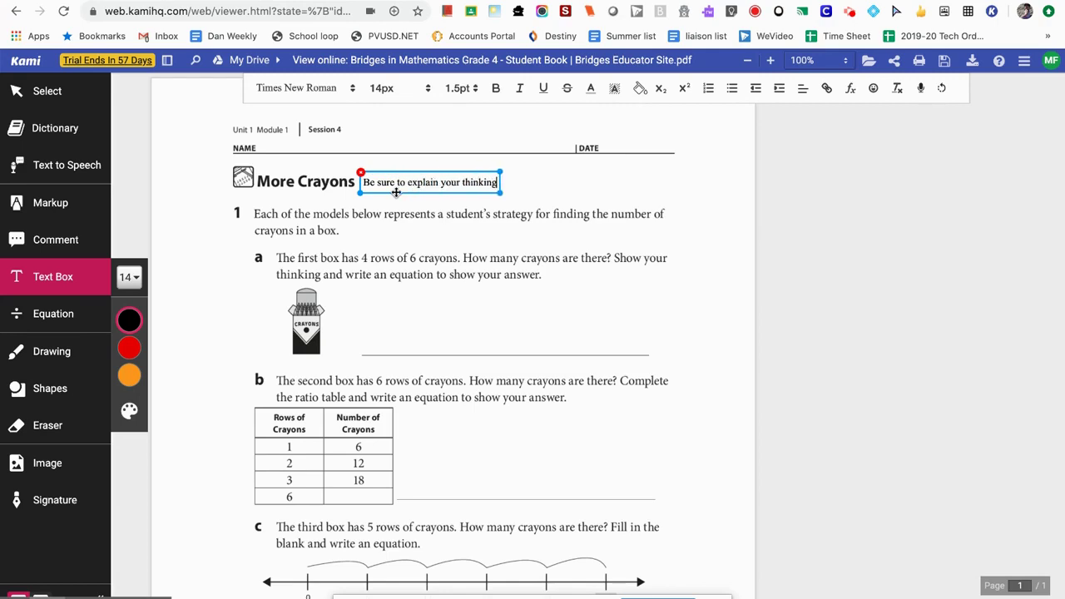
text(!)
click(492, 228)
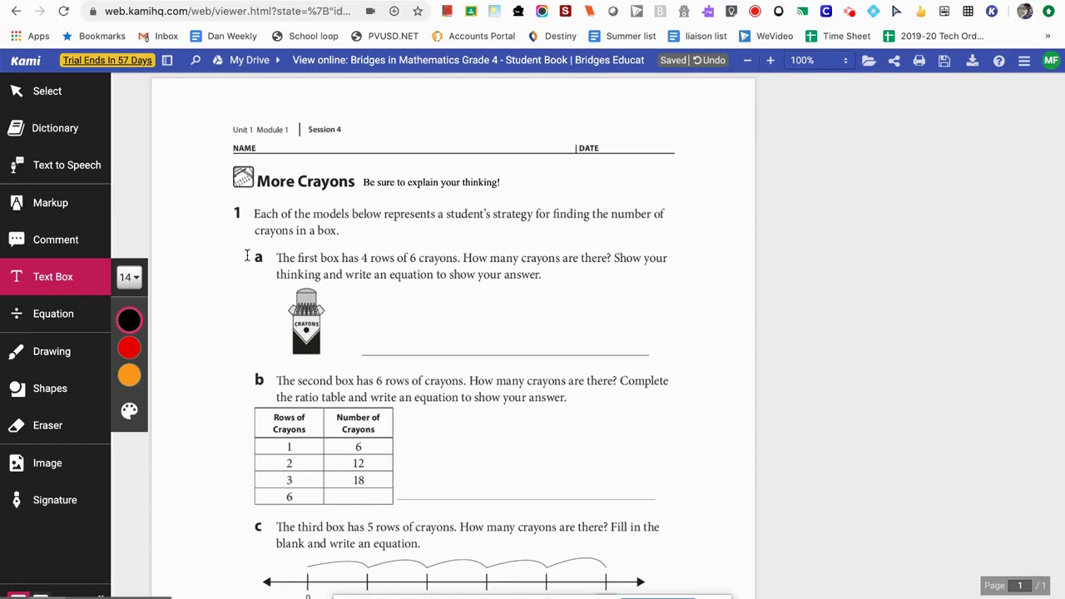
Step: Highlight the "More Crayons" heading with the Text Highlighter and recolour the highlight yellow-orange
click(52, 207)
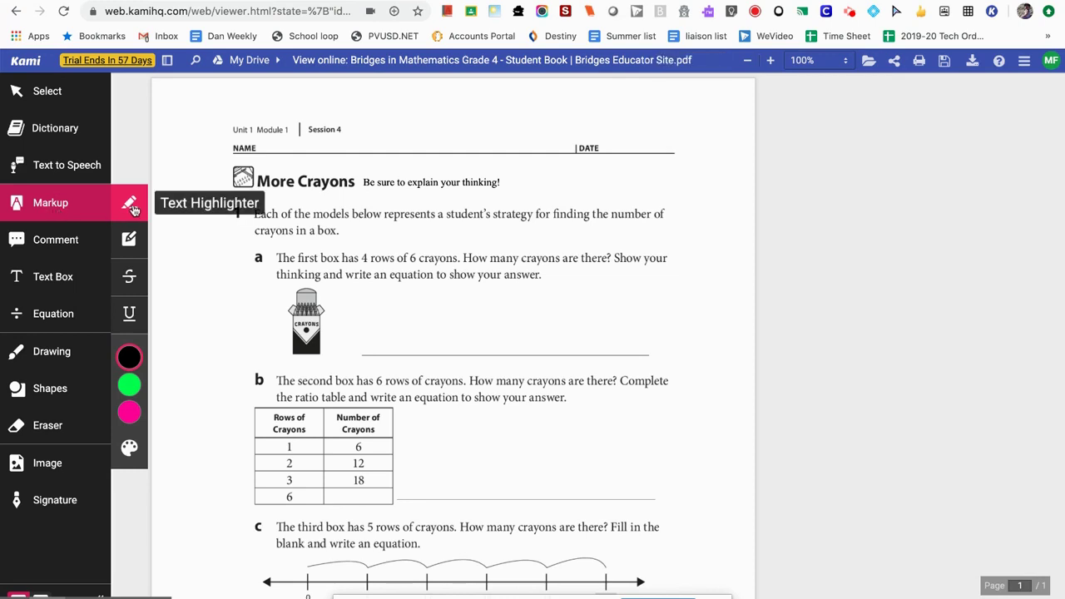
click(131, 204)
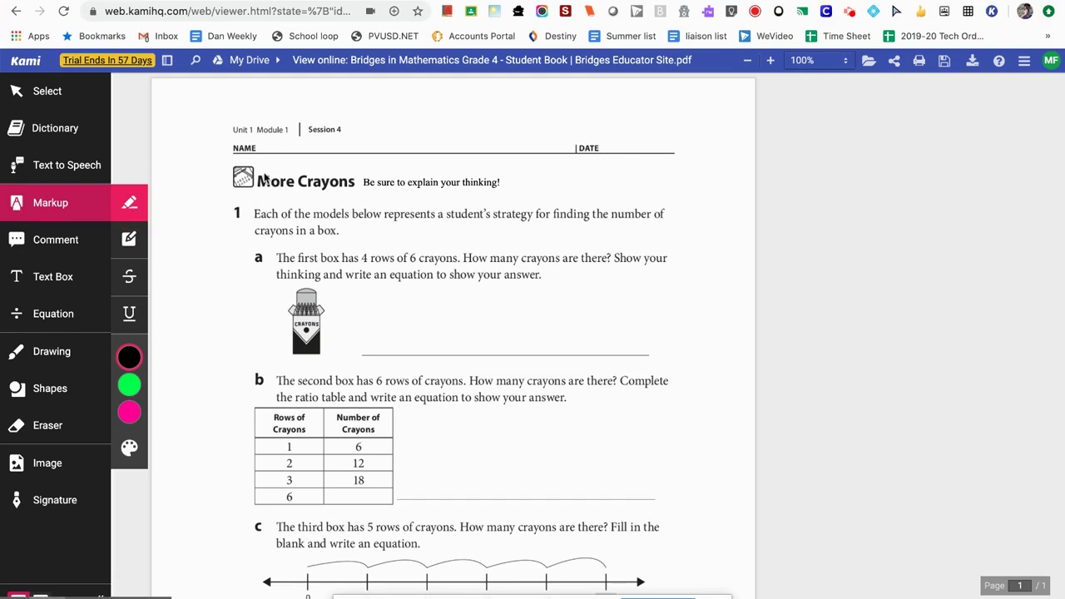
drag(258, 180, 353, 183)
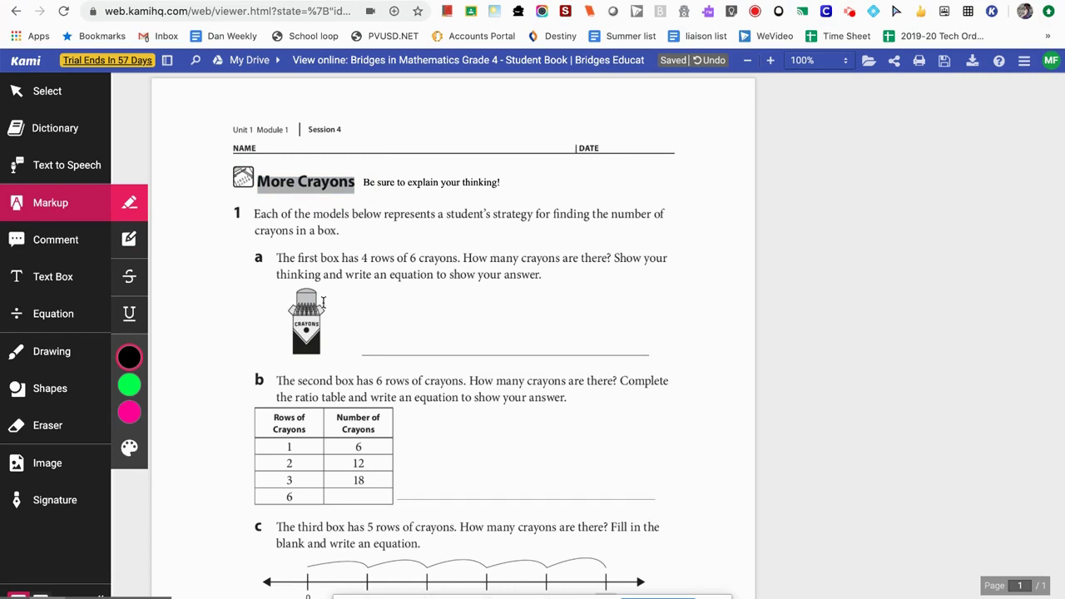
click(313, 186)
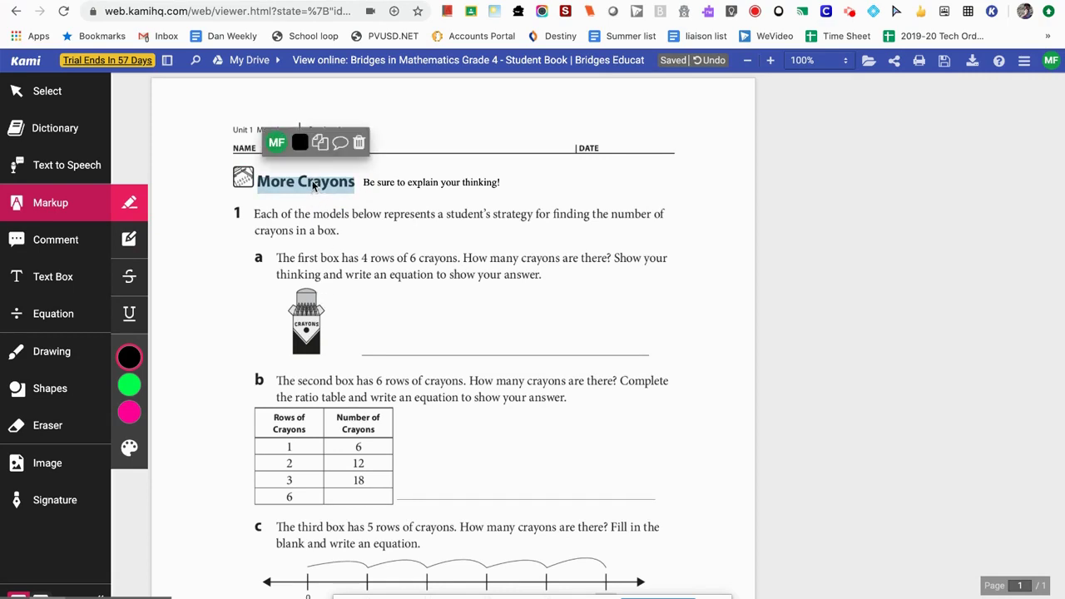
click(300, 142)
click(281, 206)
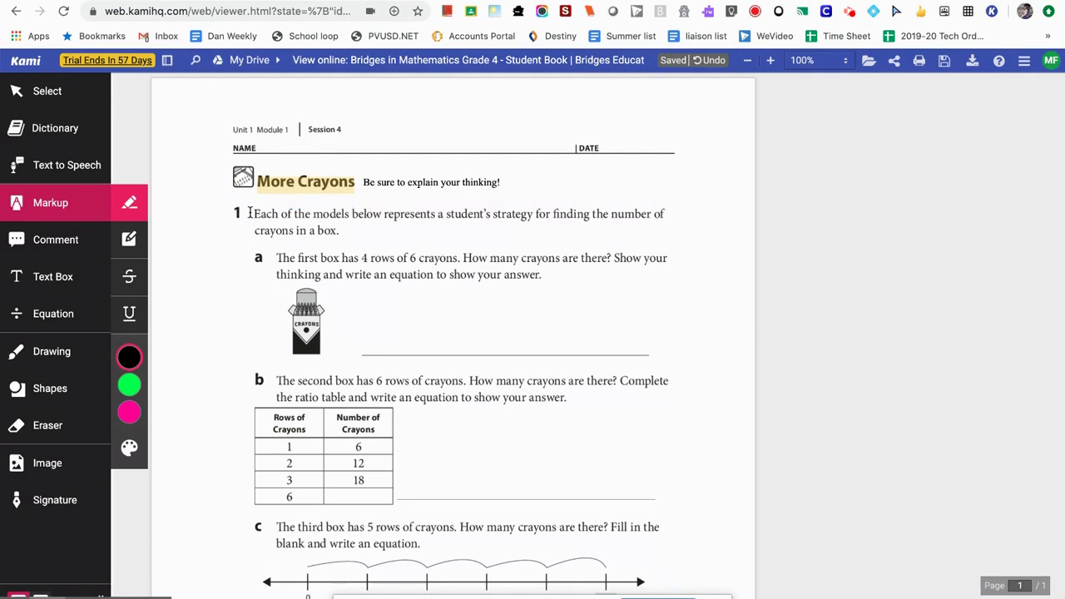
Step: Highlight "The first box has 4 rows of 6 crayons." in question 1a and make the highlight yellow-orange
drag(278, 257, 462, 258)
click(369, 260)
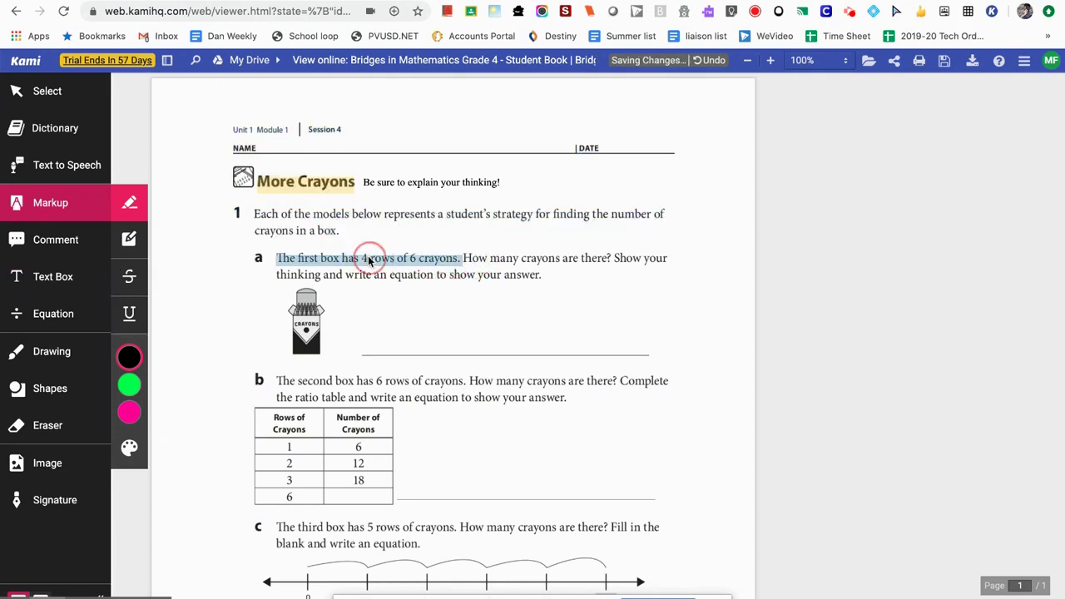
click(356, 215)
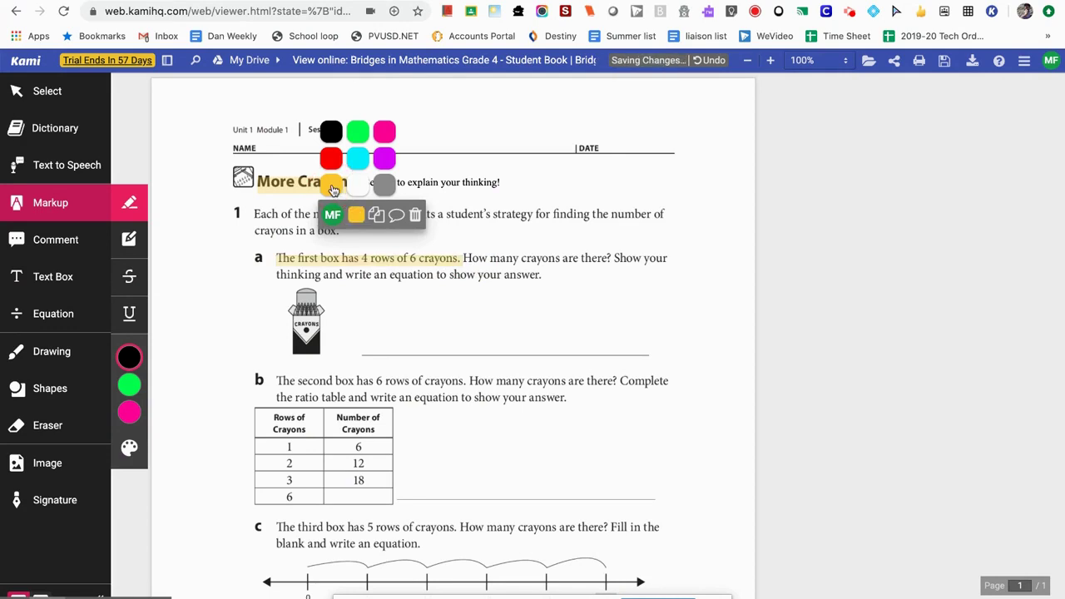
click(499, 376)
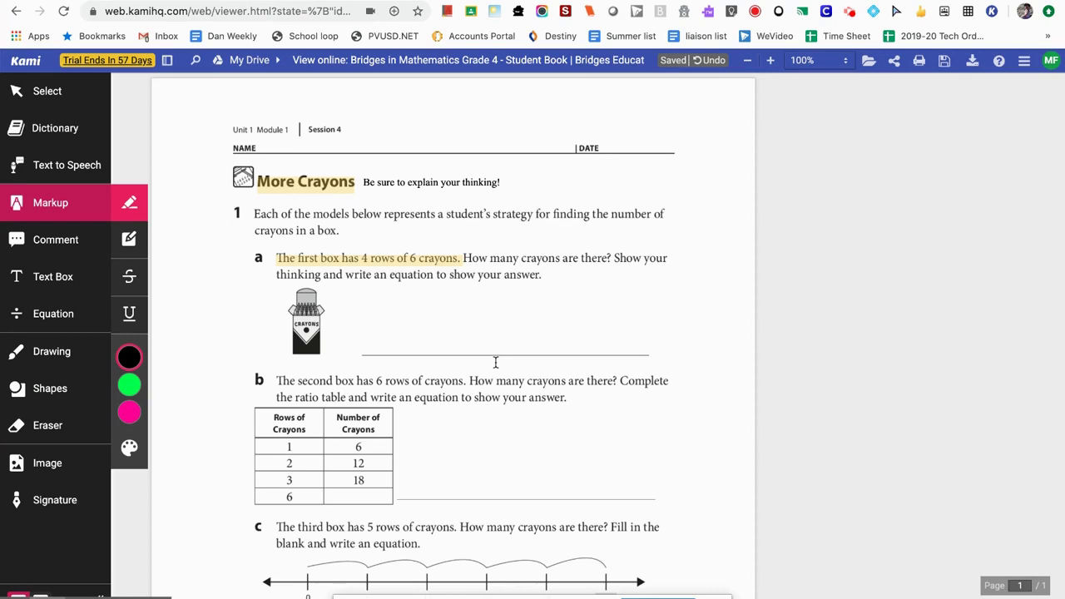
Step: Attach the text comment "Be sure to read this carefully!" to "The second box has 6 rows of crayons." in question 1b
click(52, 247)
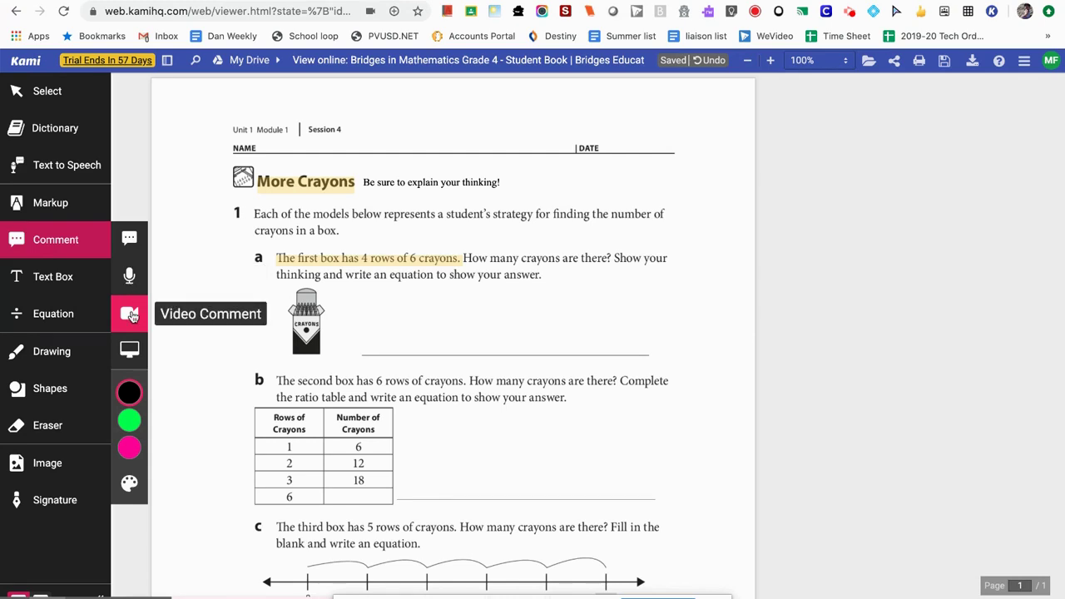
click(128, 243)
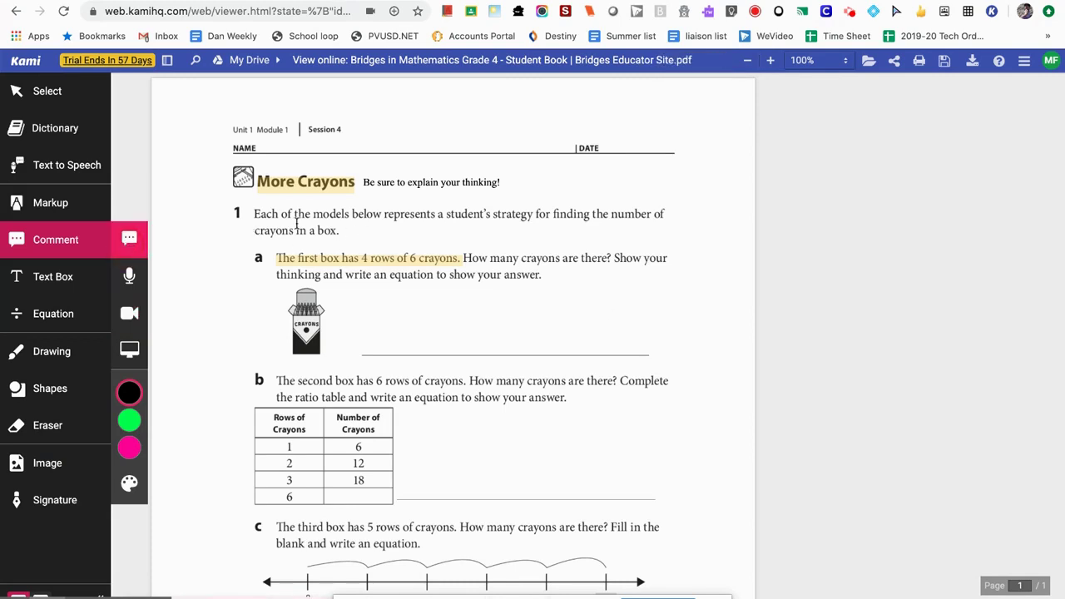
scroll(296, 225, down, 2)
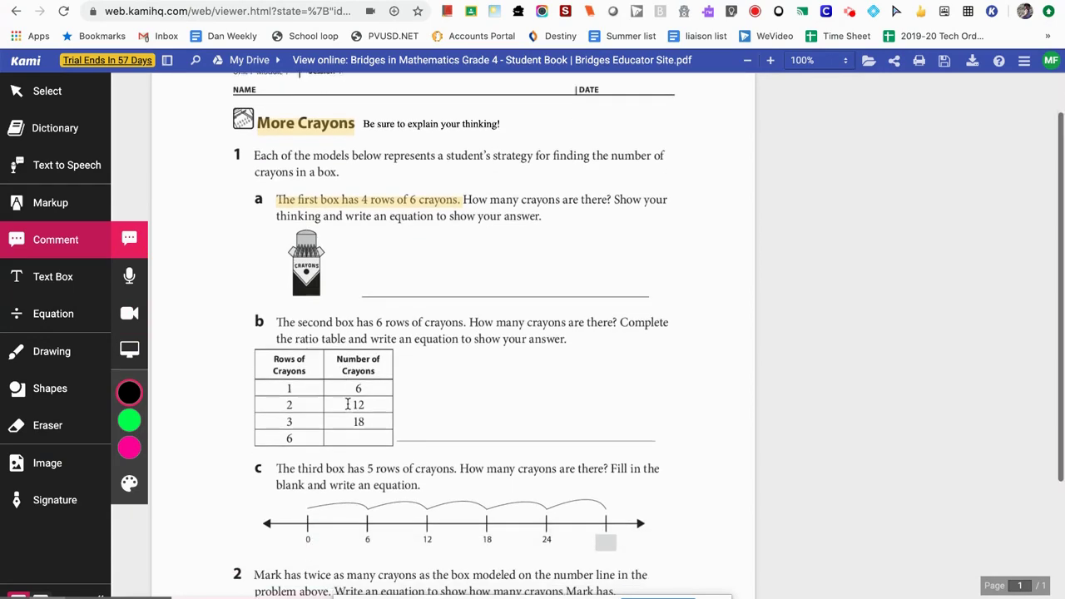
drag(277, 285, 464, 286)
drag(465, 286, 466, 286)
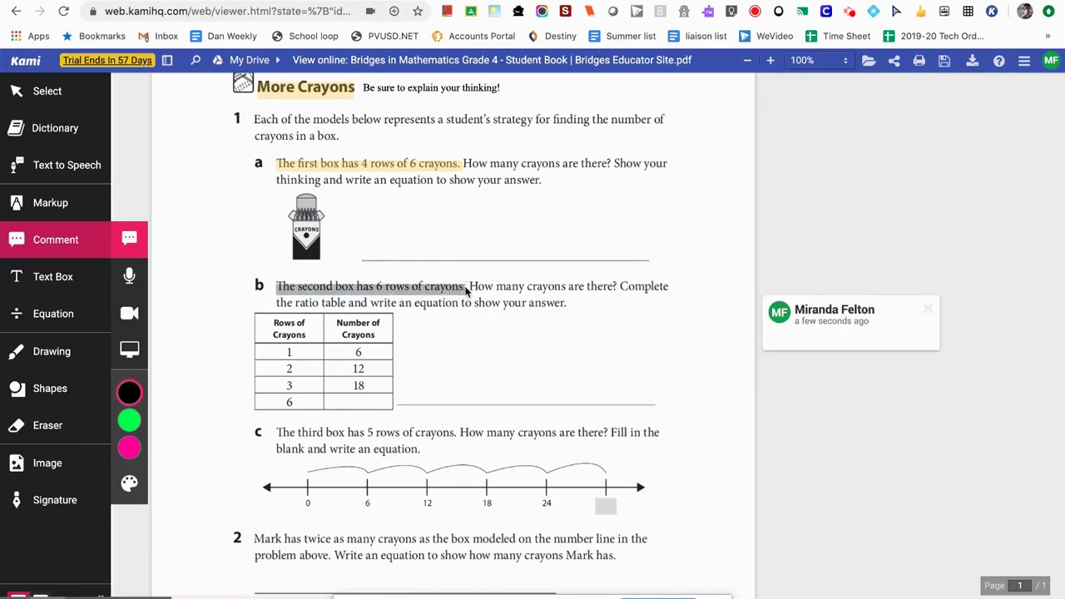
scroll(463, 285, down, 1)
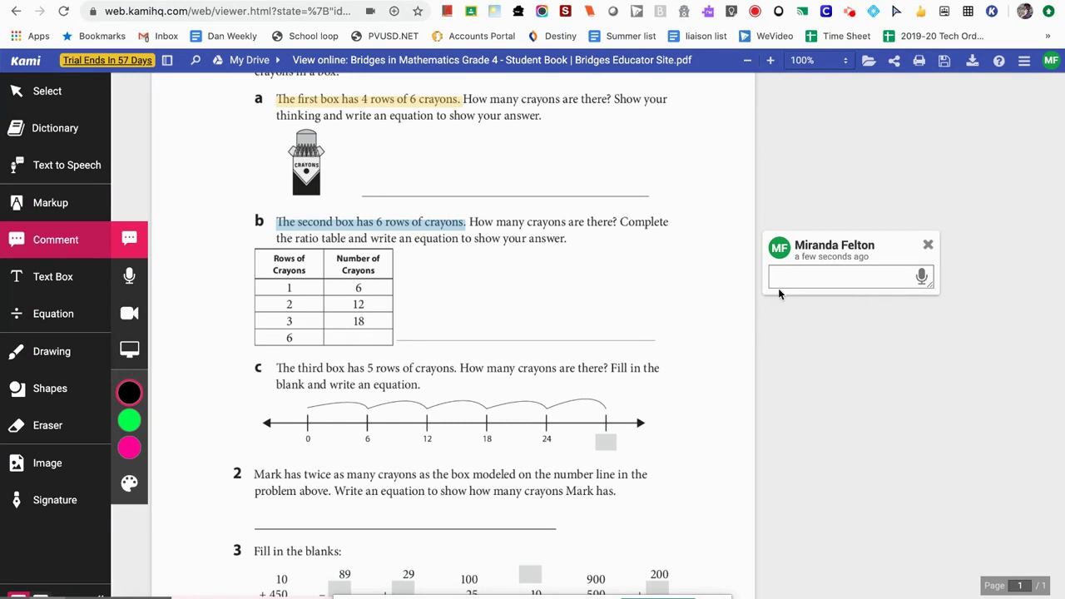
text(Be sure to read this carefully!)
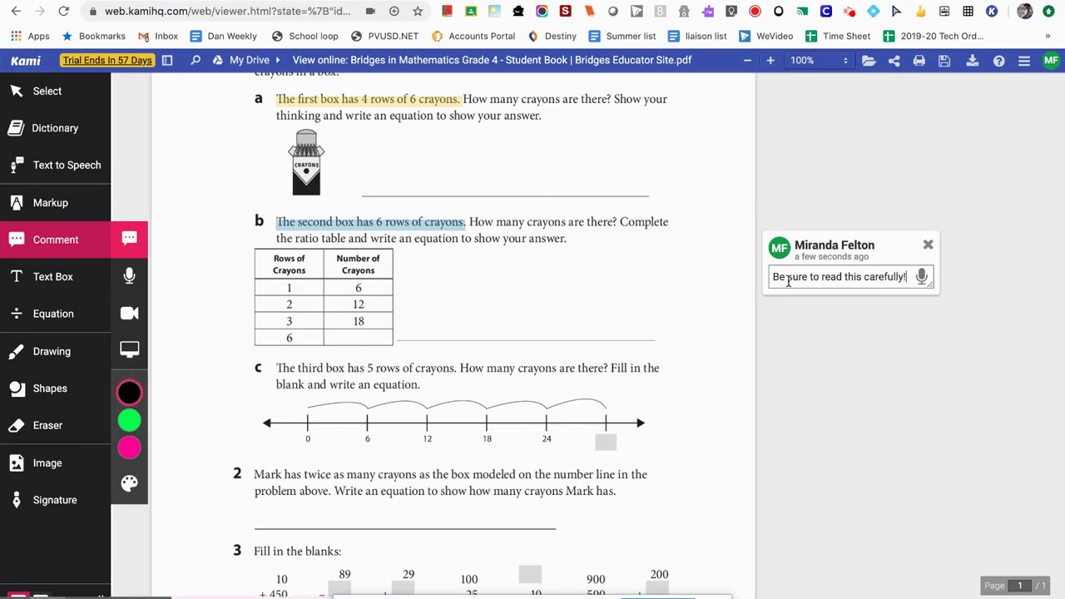
Step: Dictate "I would recommend reading this question 2 or 3 times before you try and answer it" into the question 1b comment
click(923, 277)
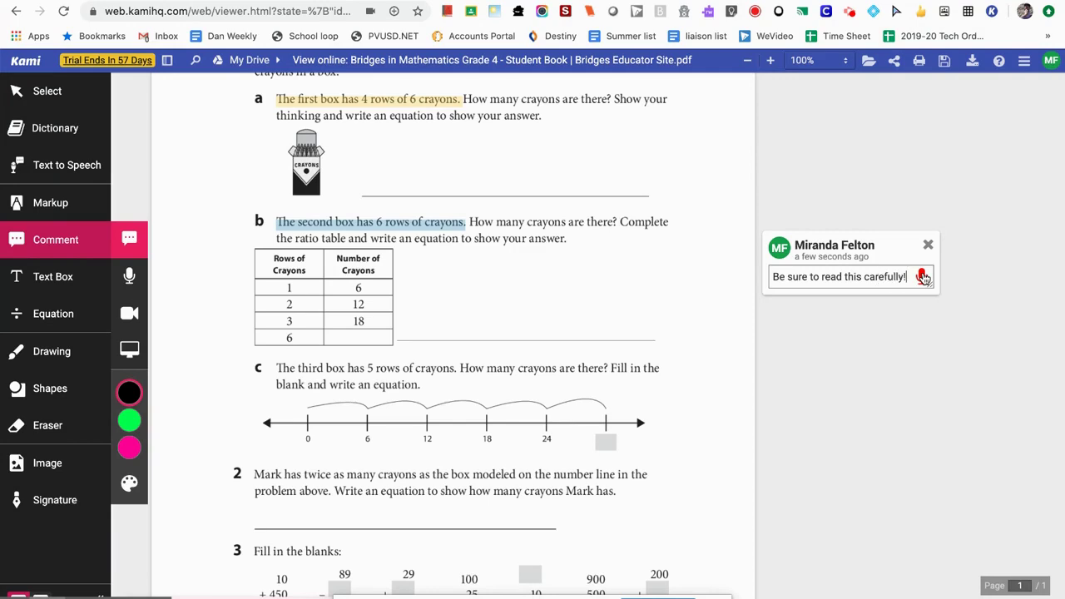
click(923, 277)
click(922, 277)
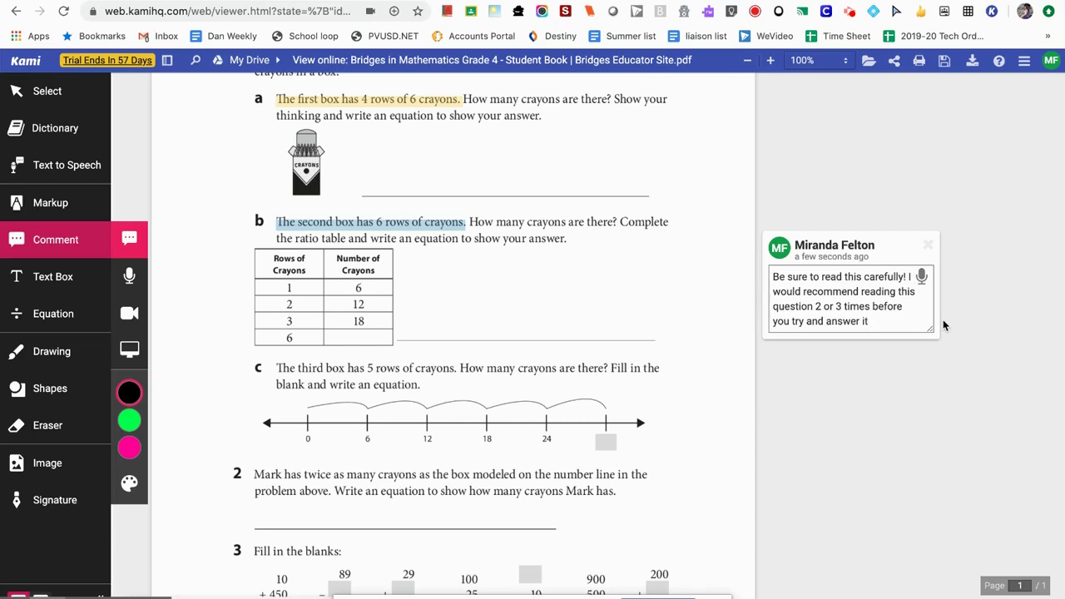
Step: Record a voice comment on the full text of question 1c and play part of it back
click(130, 279)
scroll(549, 357, down, 3)
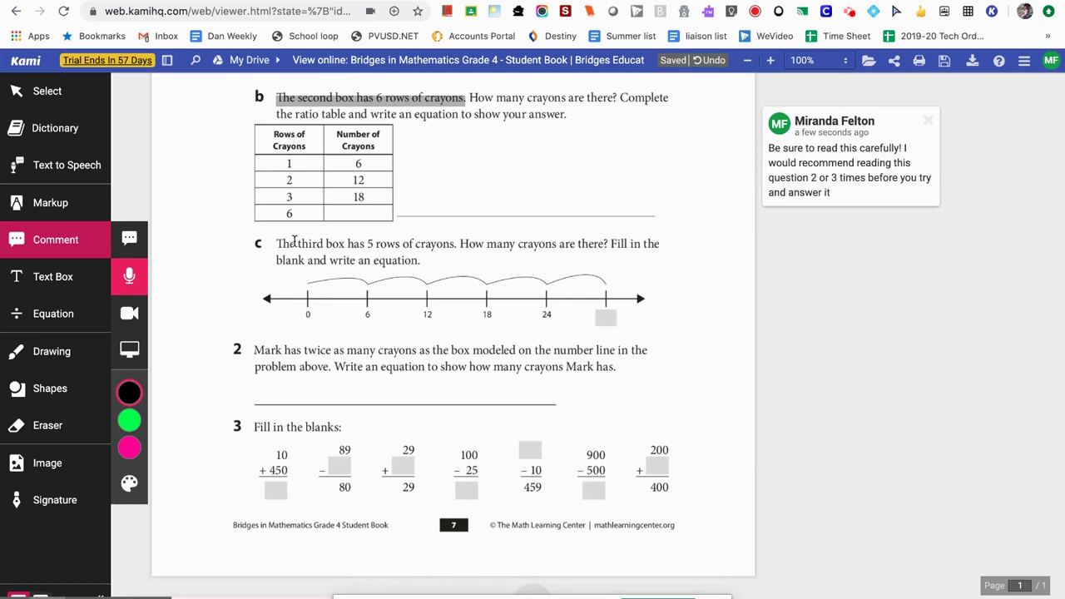
drag(277, 243, 425, 260)
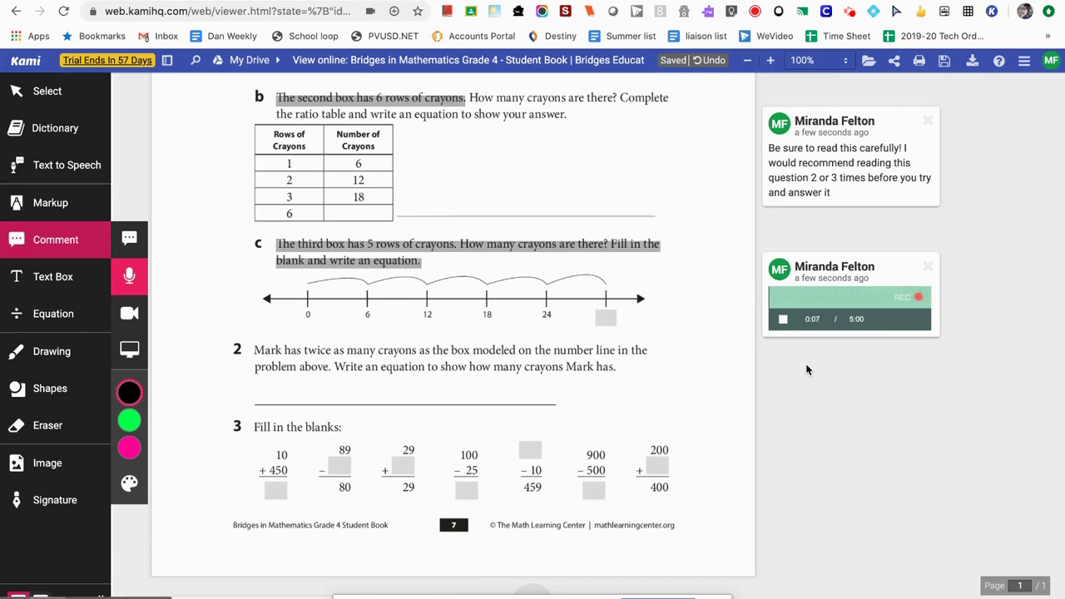
click(782, 318)
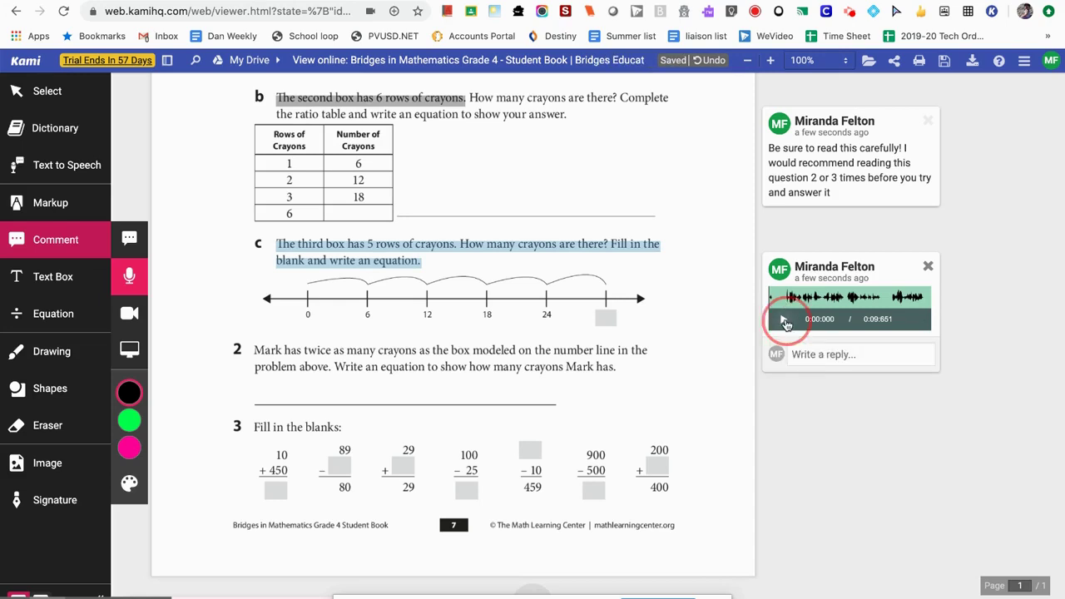
click(782, 318)
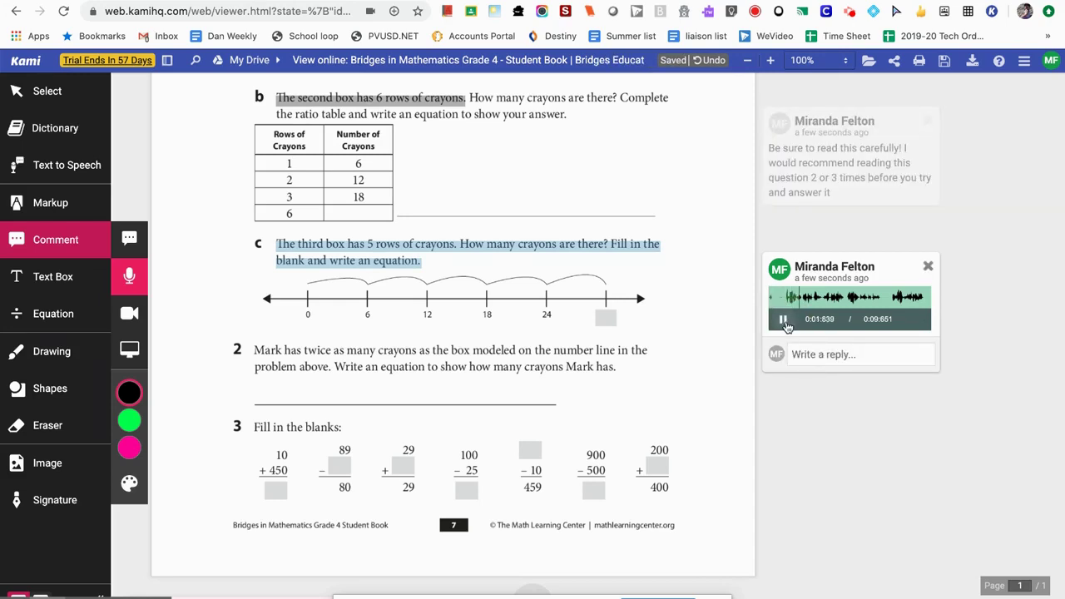
click(783, 319)
Step: Record a video comment placed just after the "Be sure to explain your thinking!" text
scroll(893, 522, up, 5)
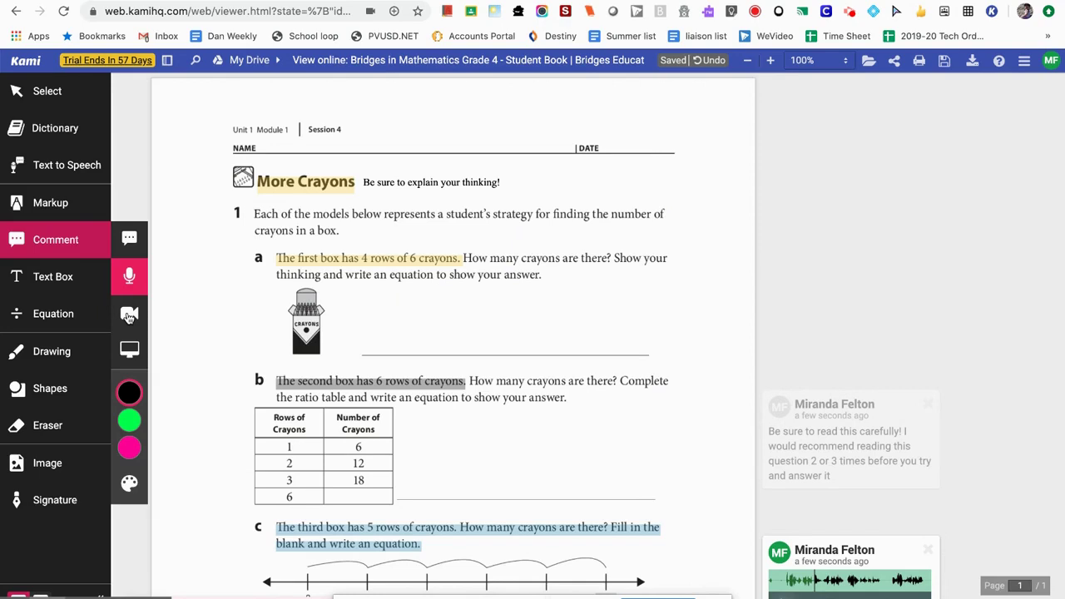
click(129, 315)
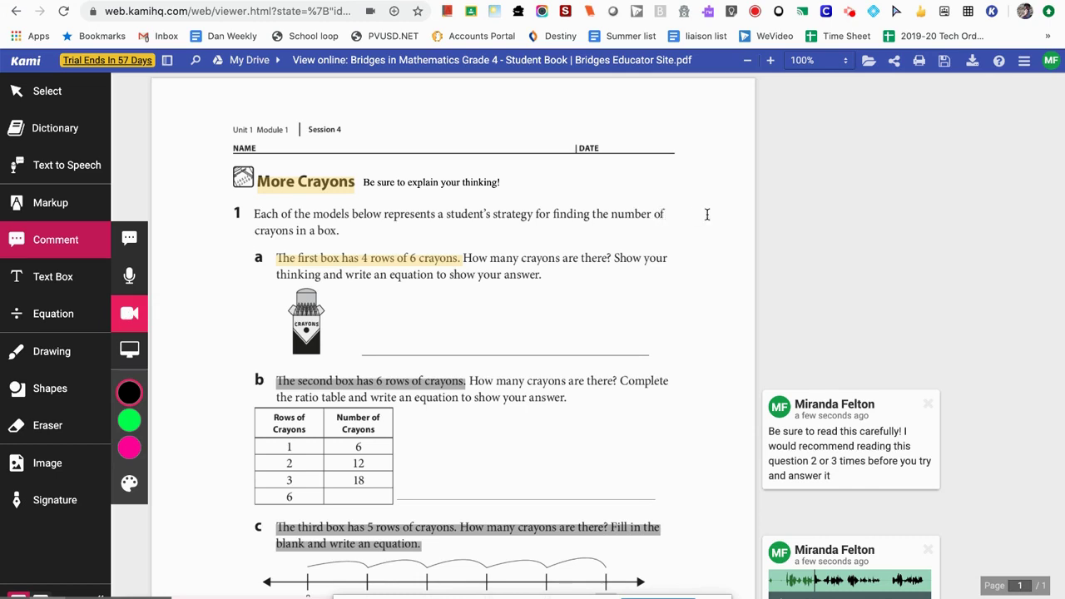
click(517, 181)
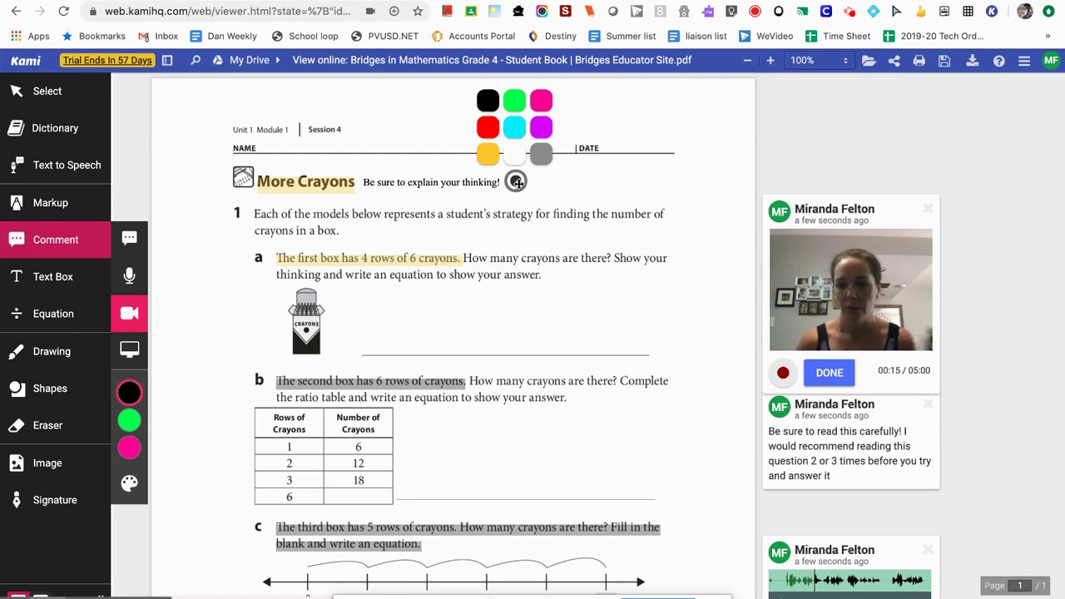
click(833, 374)
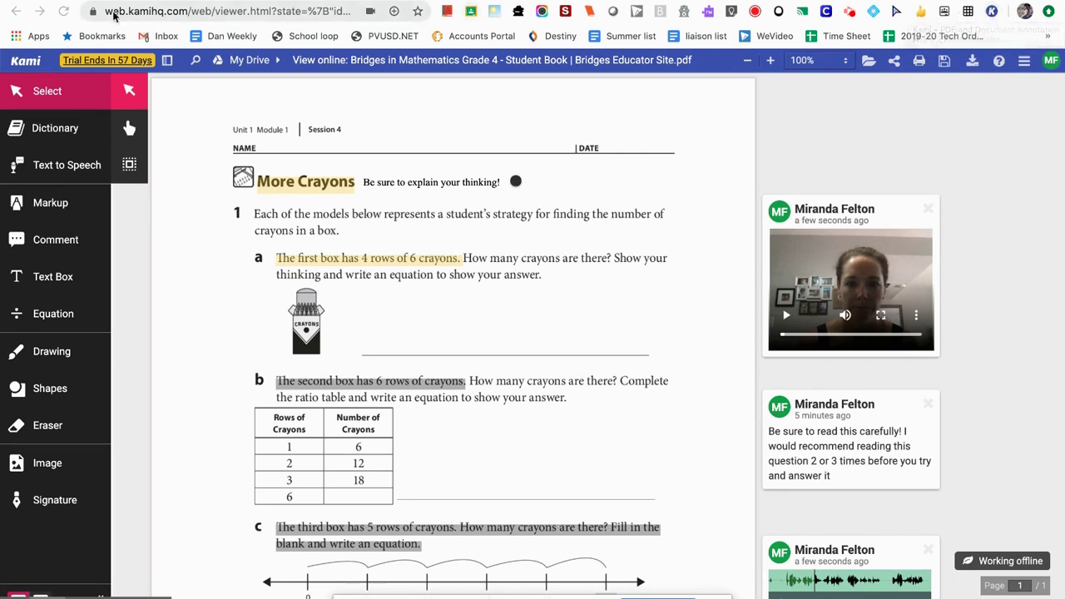
Step: Open the Chrome Web Store from Chrome's apps page in a new tab and search it for "kami"
key(super+t)
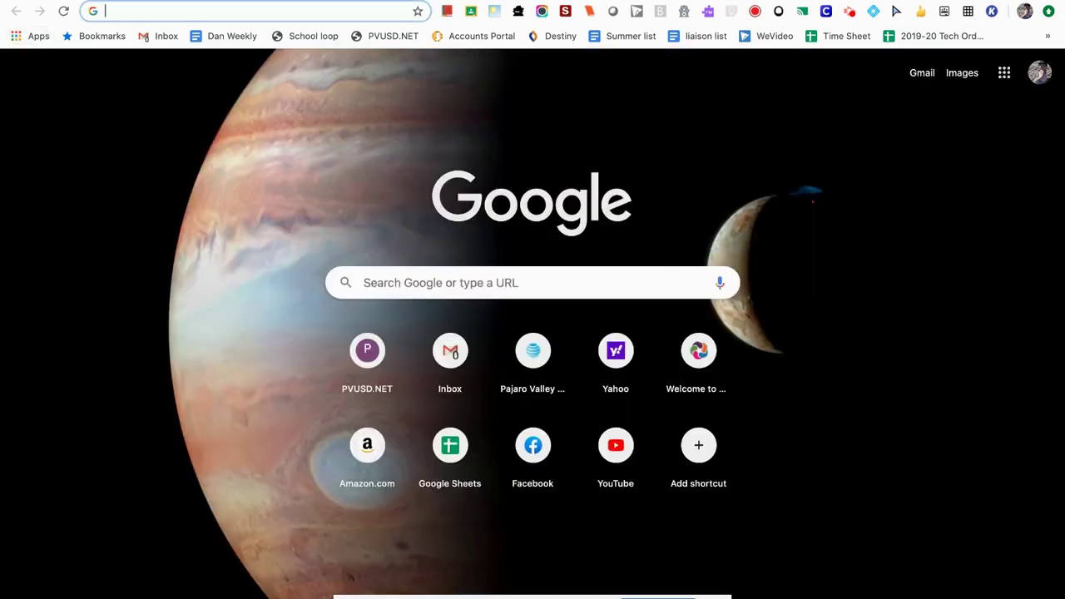
click(39, 37)
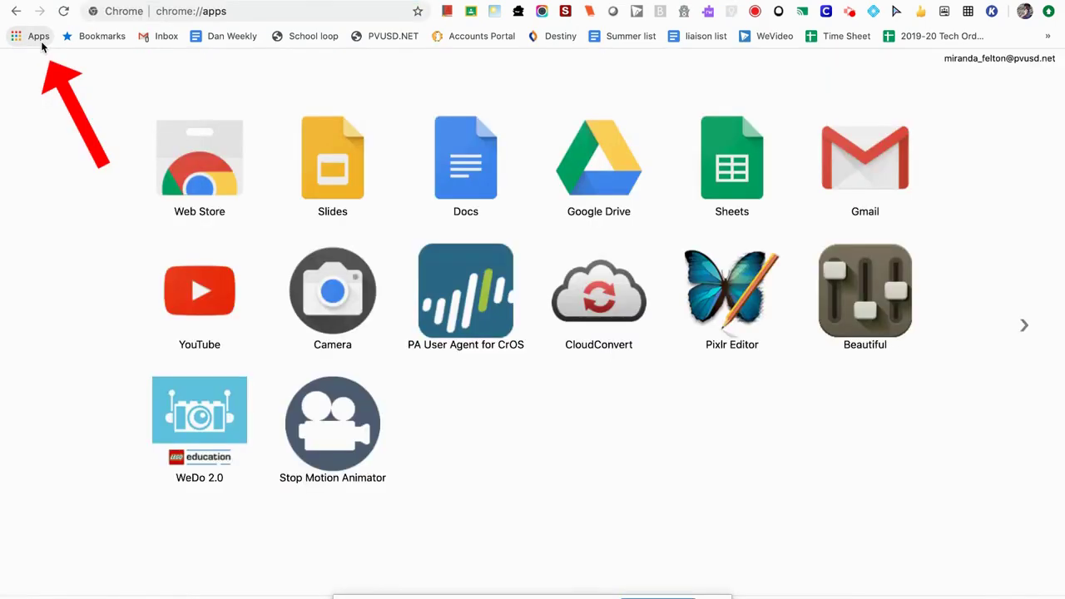
click(193, 181)
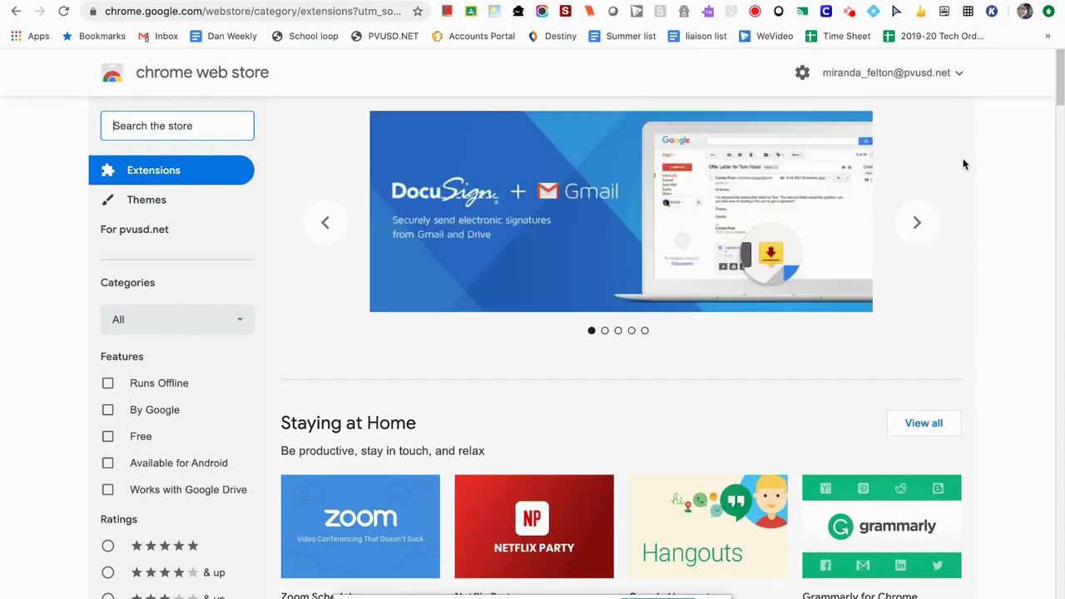
text(kami)
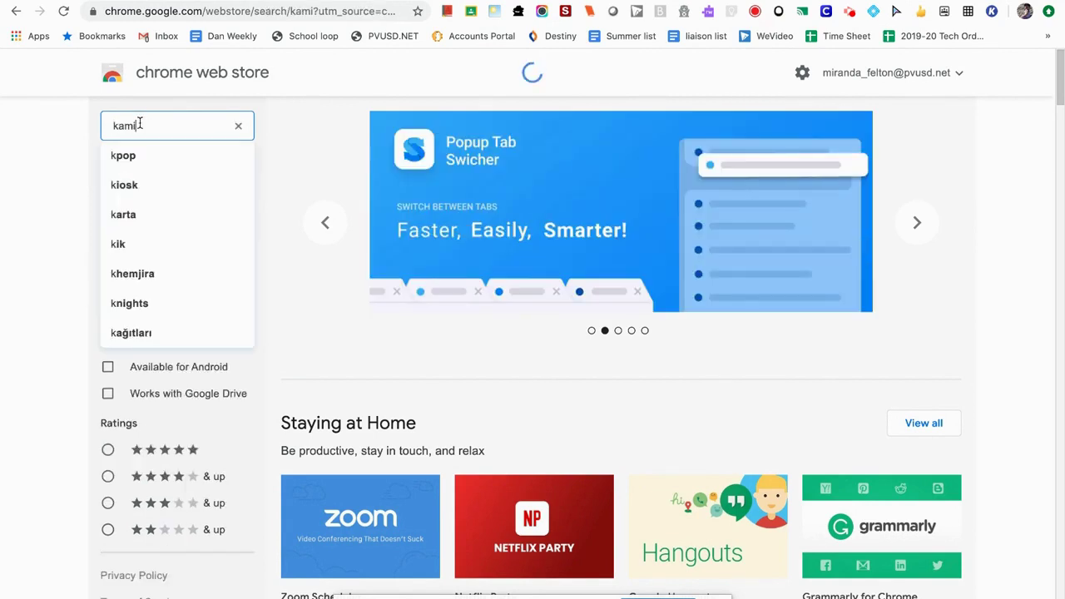
key(Return)
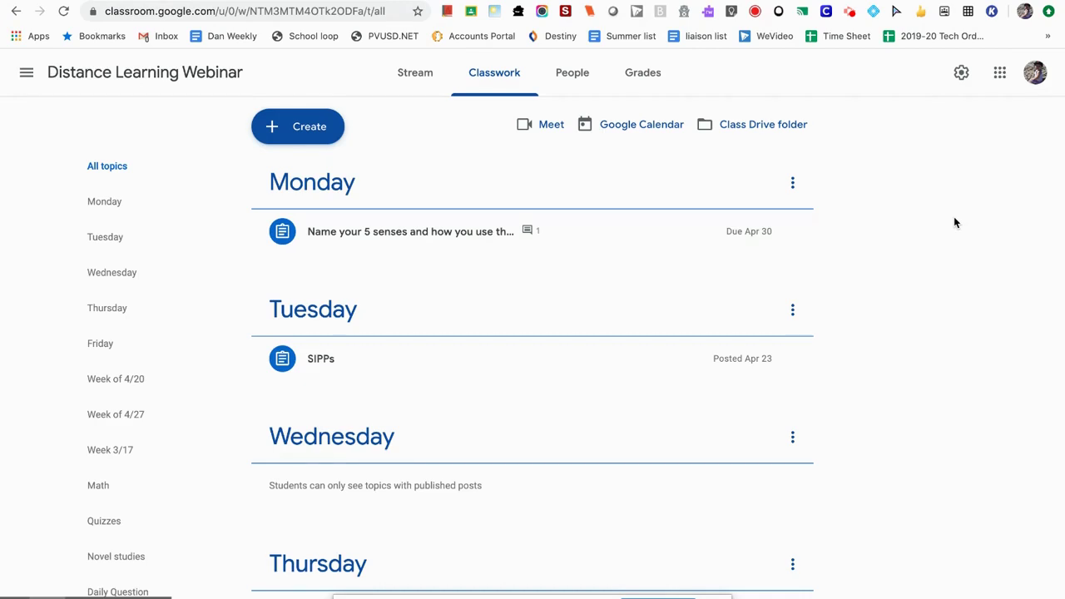
Step: Start a new Kami assignment from the Classwork page of the Distance Learning Webinar class
click(419, 86)
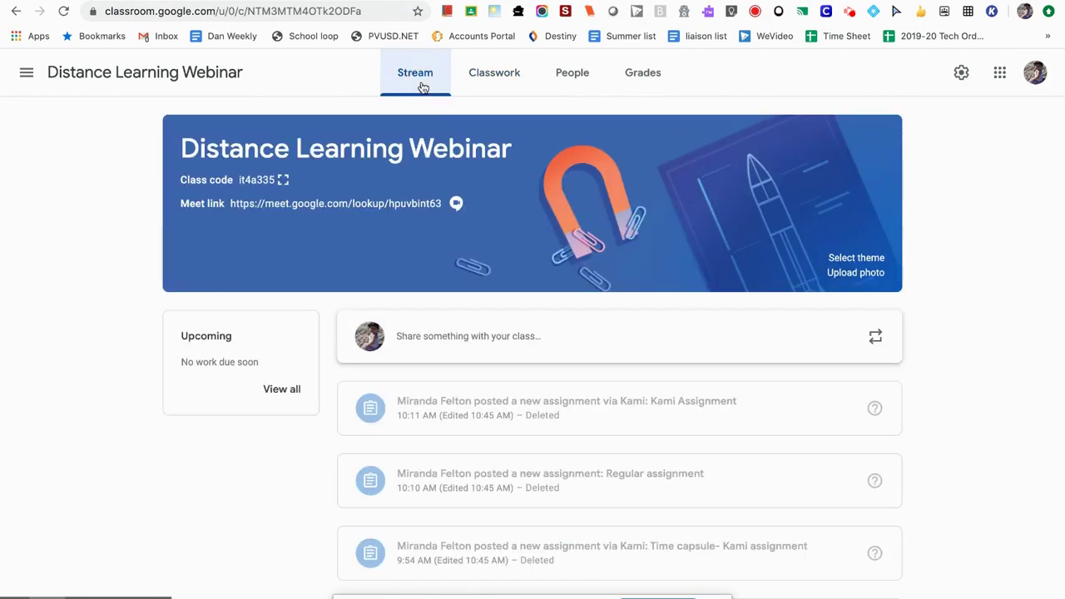
click(494, 77)
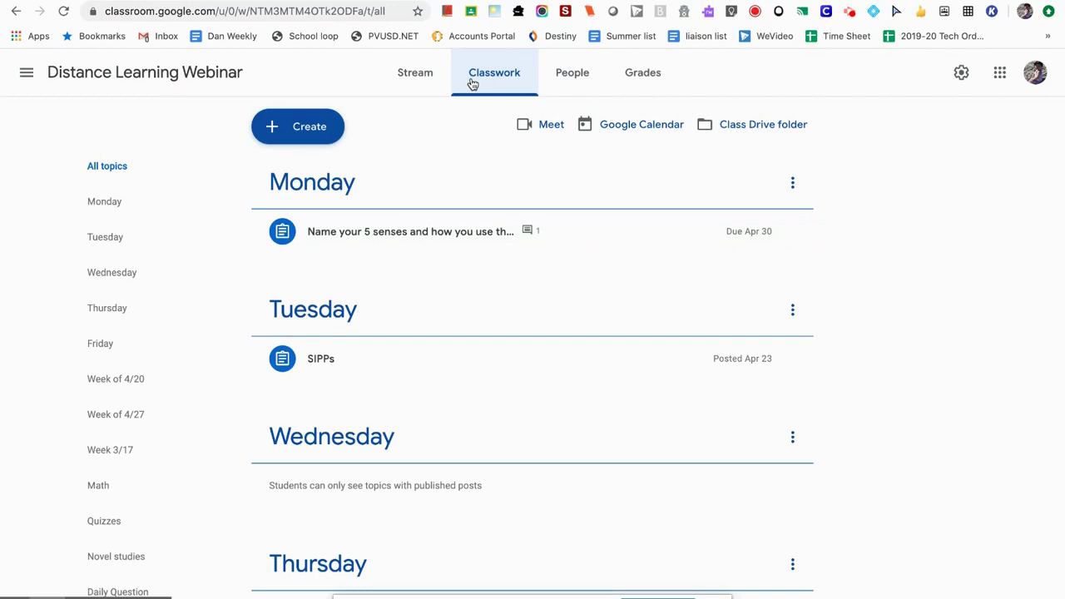
click(315, 135)
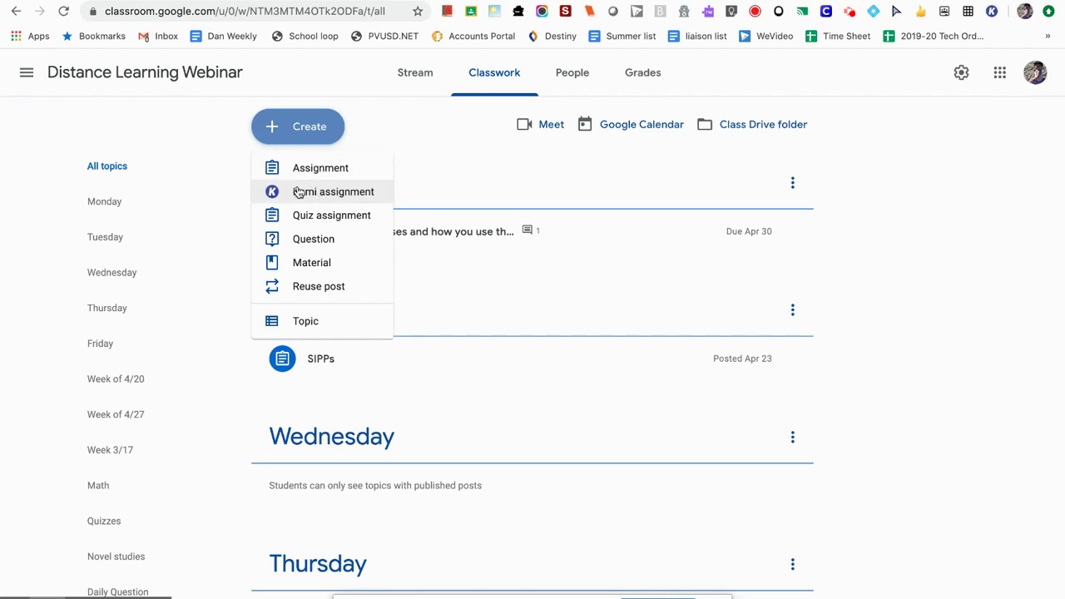
click(300, 200)
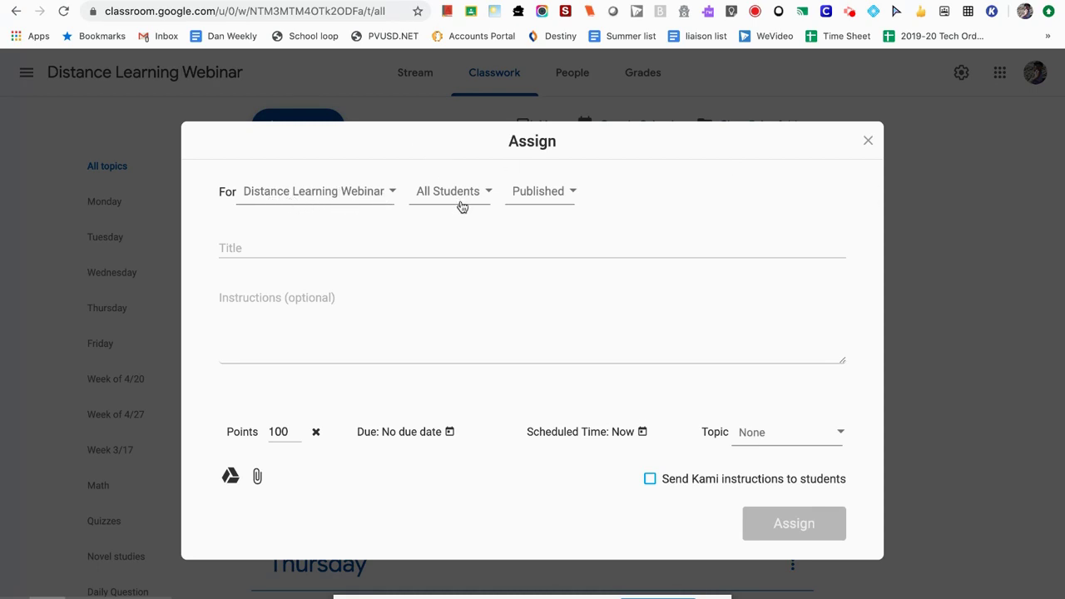
Step: Check the assignment's publishing options, leave it as Published, and title it "More Crayons Activity"
click(572, 193)
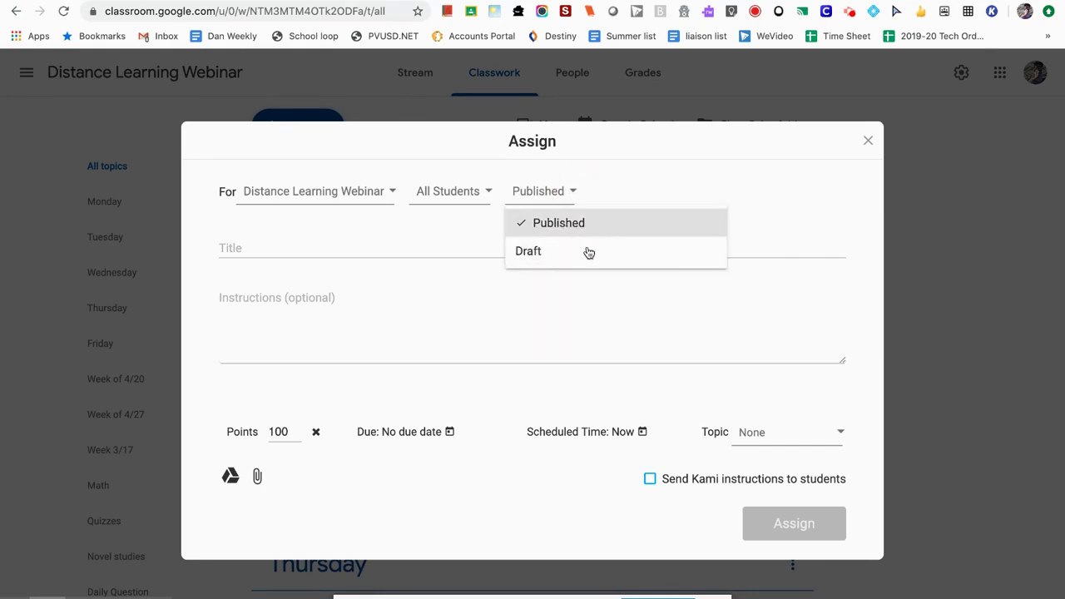
click(647, 166)
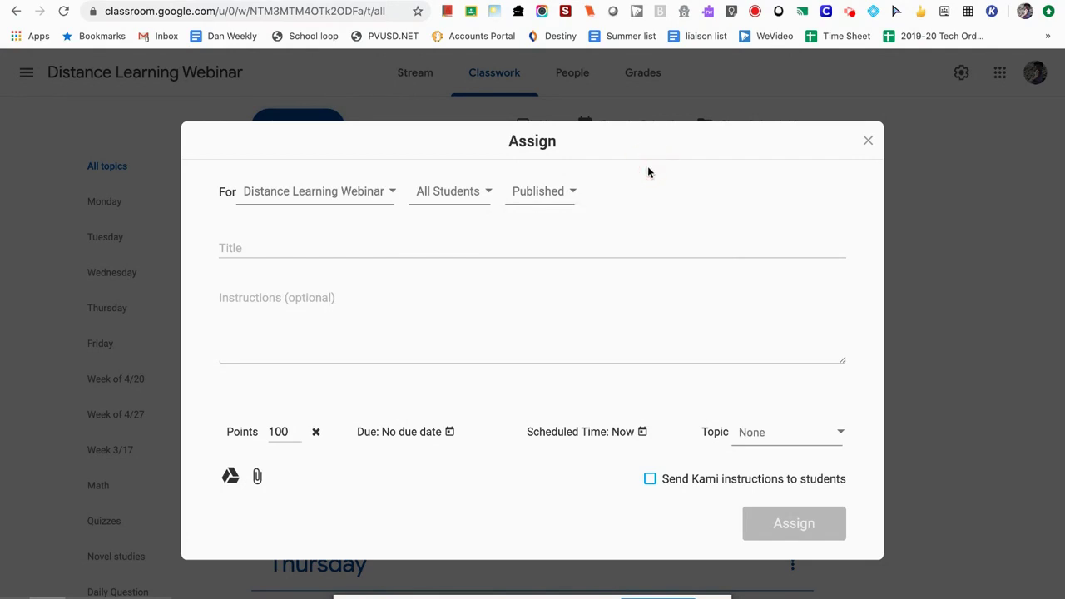
click(235, 246)
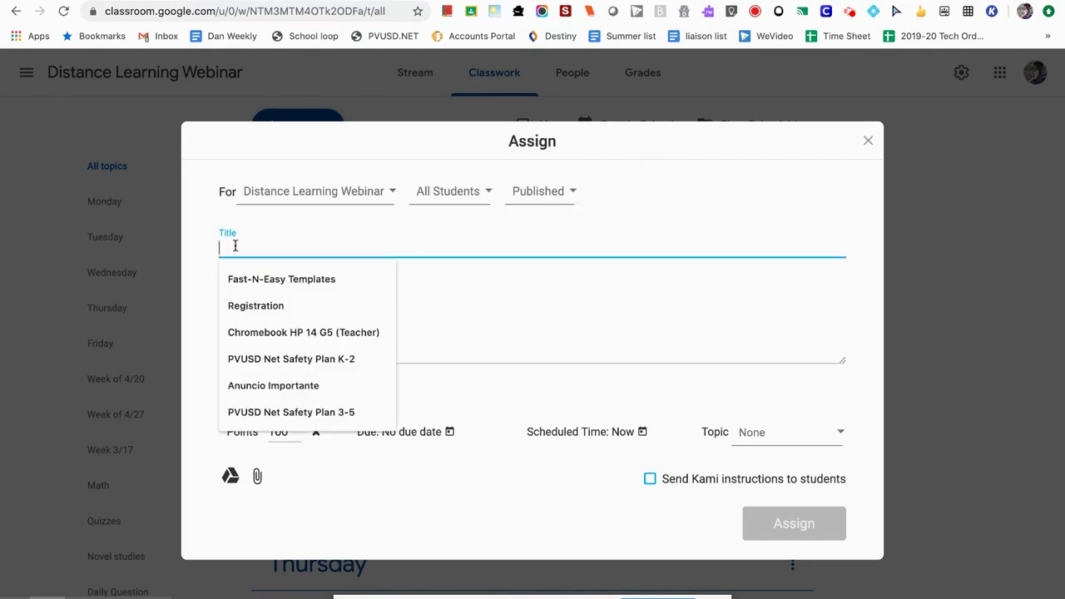
text(More )
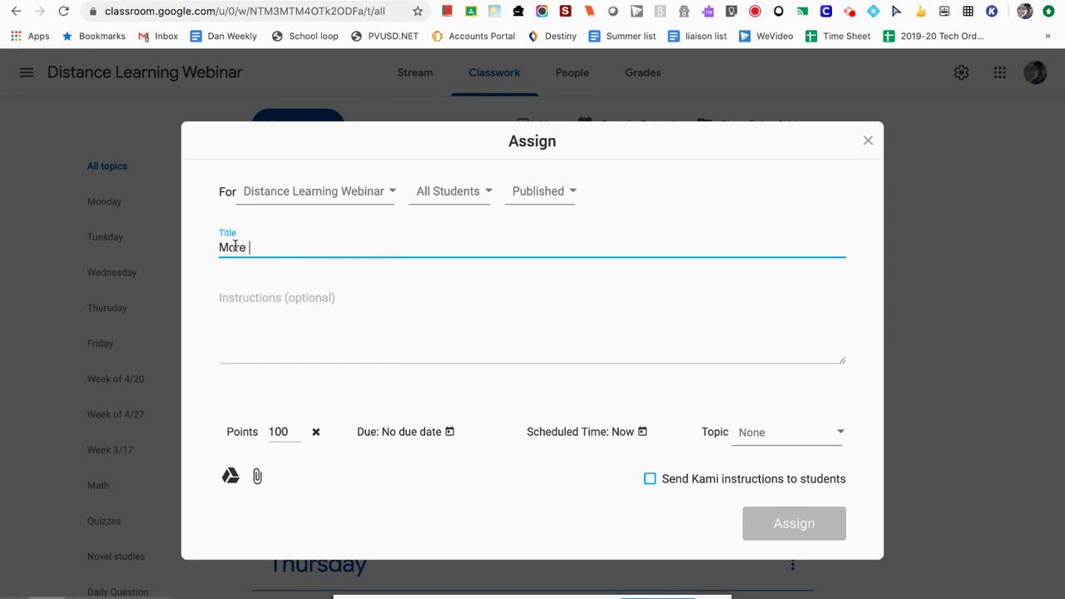
text(Crayons Activity)
Step: Set the assignment's due date to 06:26 AM on 5 May and enable sending Kami instructions to students
click(230, 331)
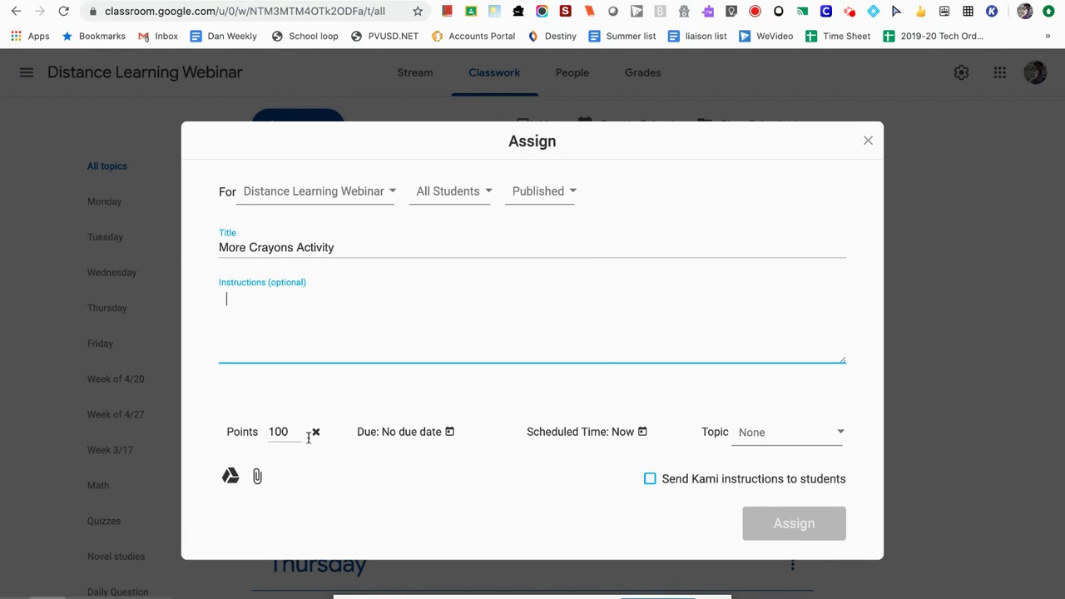
click(404, 434)
click(451, 300)
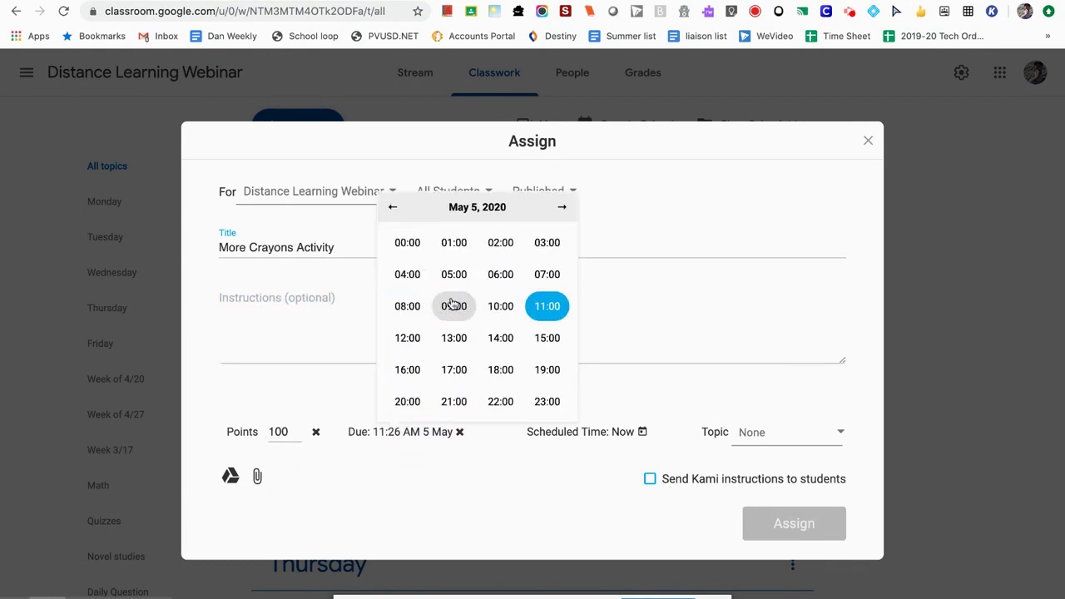
click(500, 274)
click(637, 336)
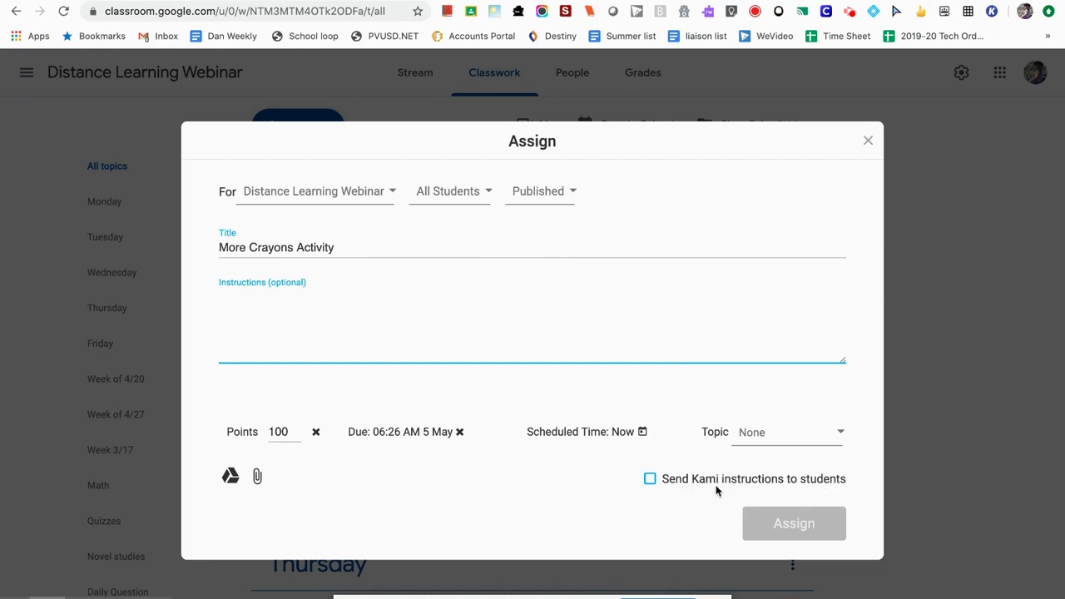
click(651, 481)
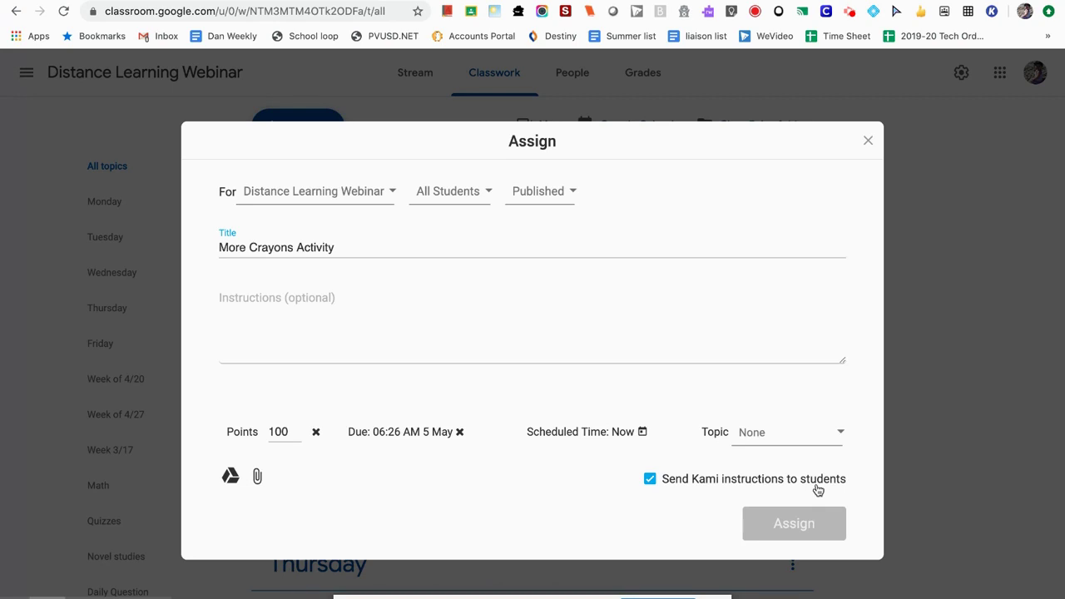
Step: Browse Google Drive for a file to attach, checking the PDFs in the Kami Assignments folder and the My Drive folders
click(231, 476)
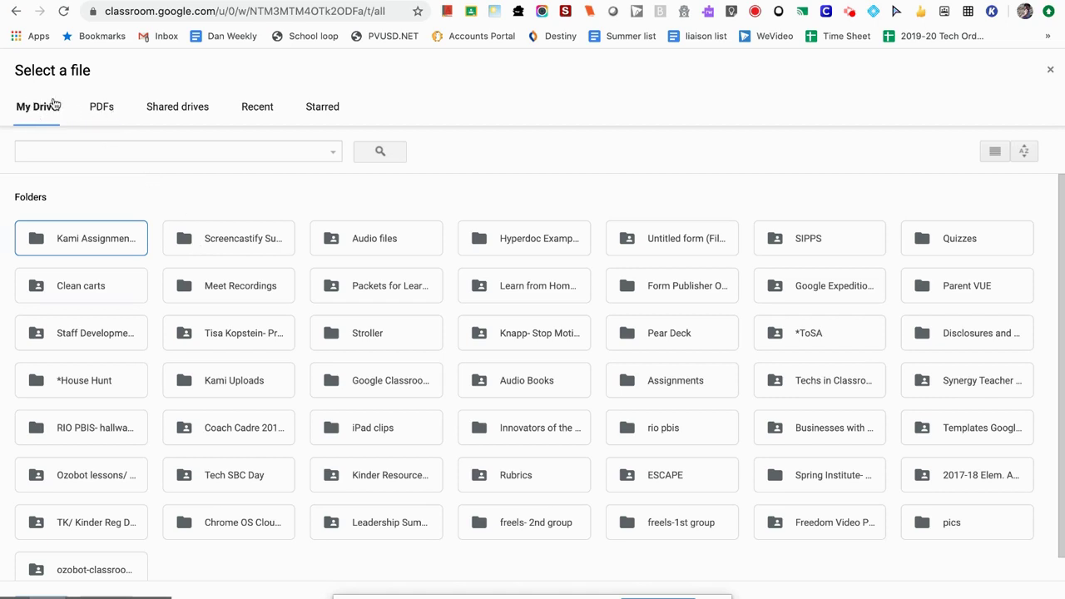
click(109, 119)
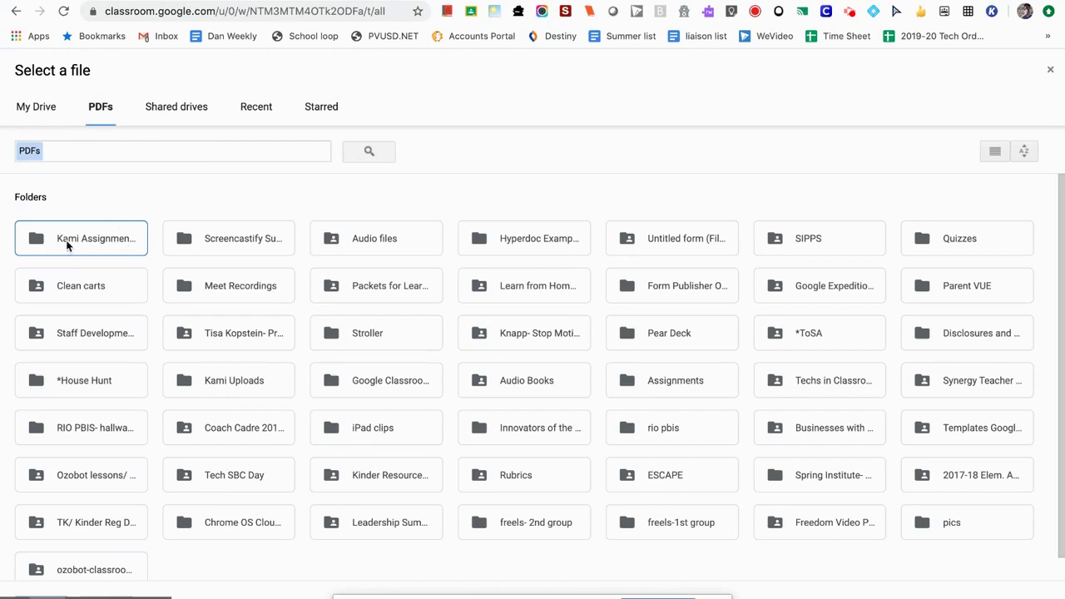
double_click(129, 241)
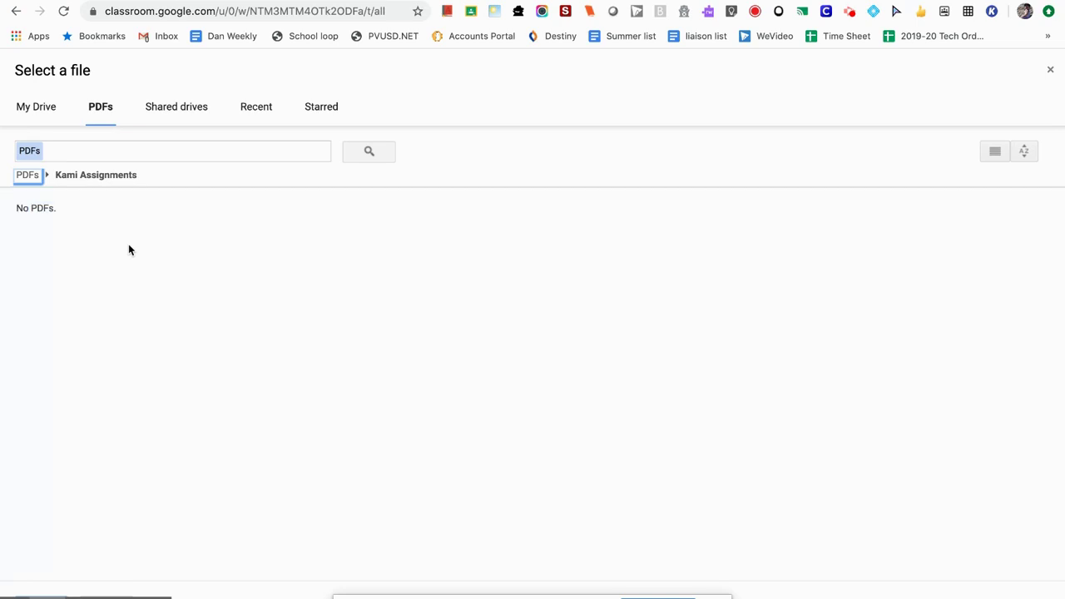
click(32, 108)
scroll(335, 458, down, 3)
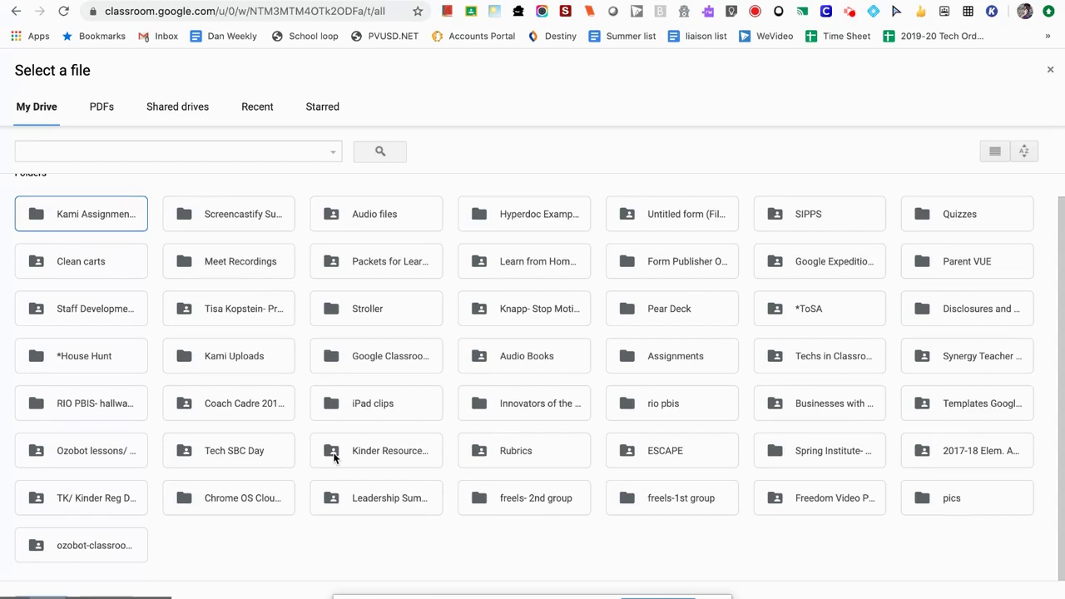
scroll(335, 459, down, 1)
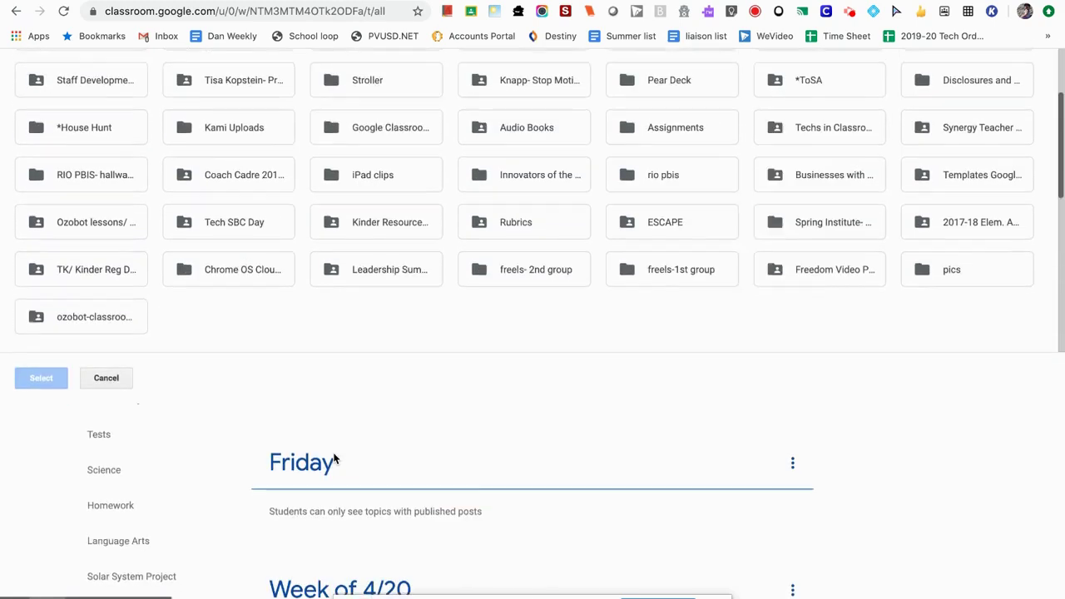
scroll(335, 459, up, 4)
Step: Search Drive for "view online bridges" and attach the "View online: Bridges in Mathematics Grade 4 - Student Book" PDF
click(72, 151)
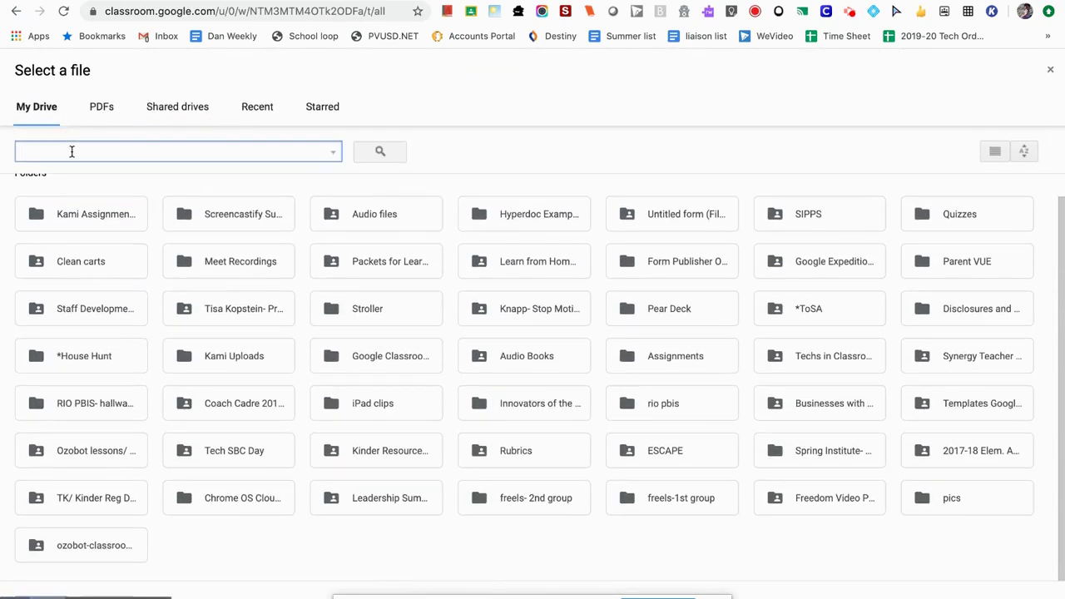
text(view onl)
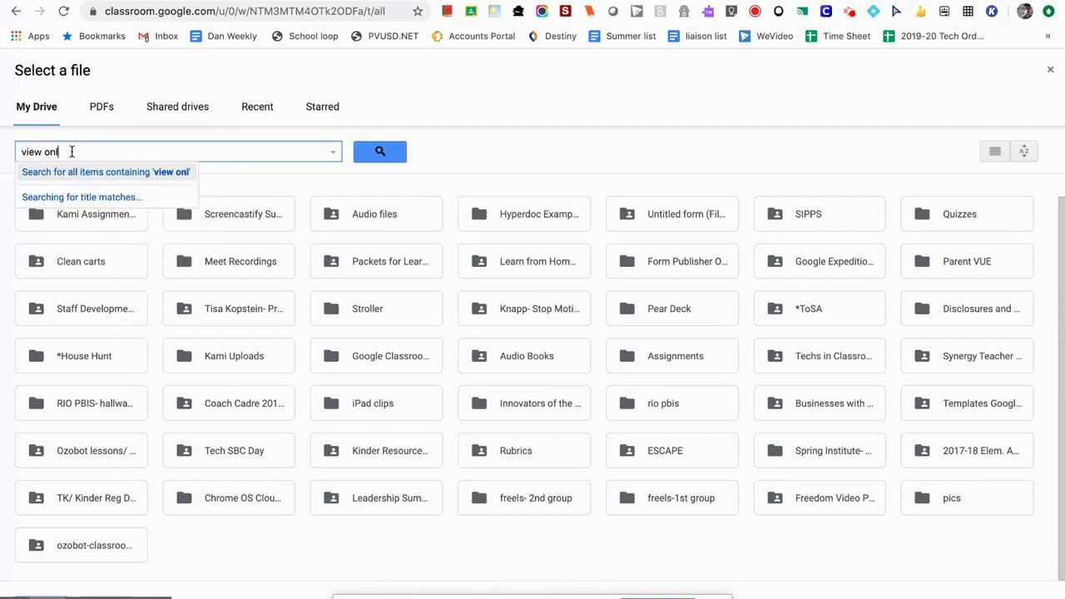
text(ine bridges)
key(Return)
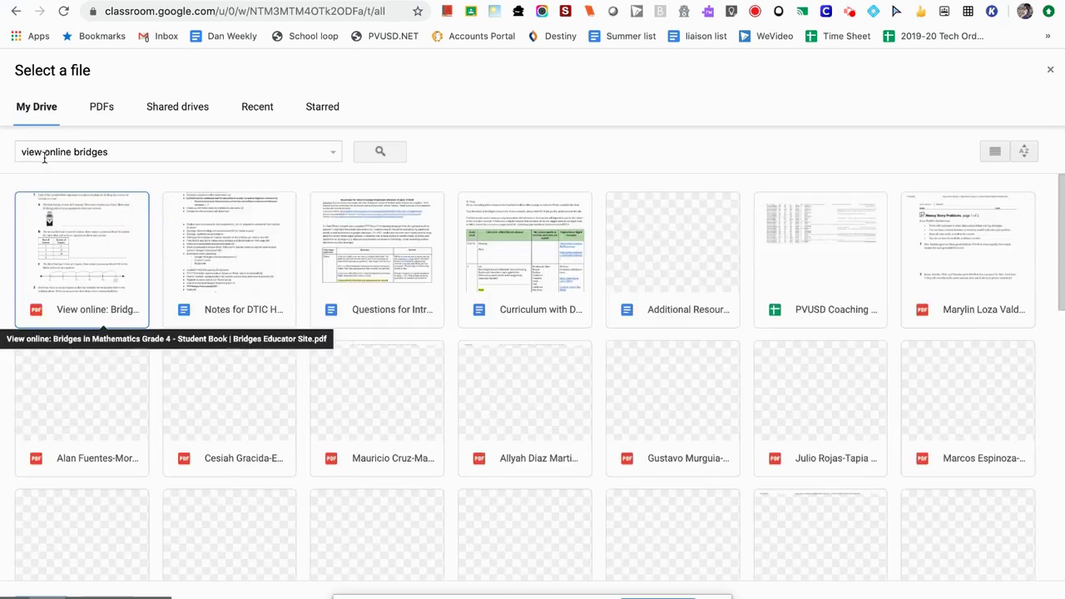
click(91, 260)
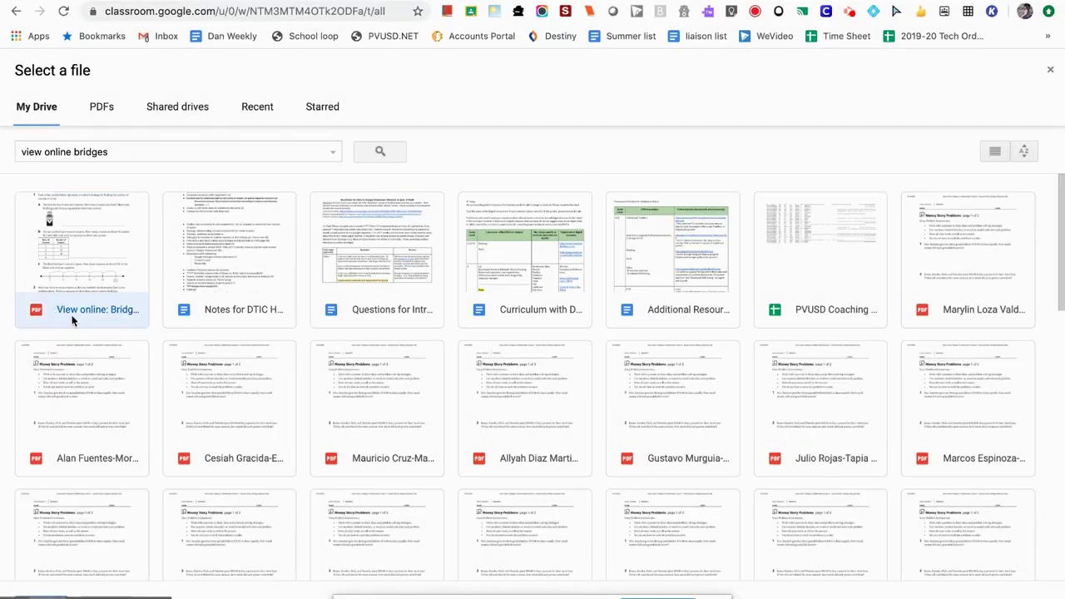
double_click(82, 259)
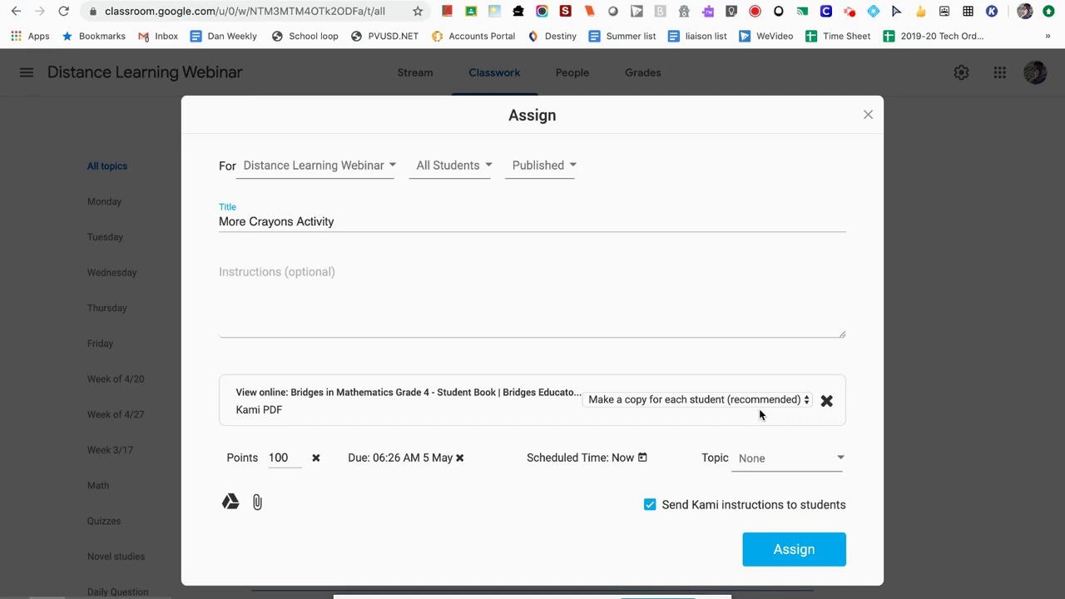
Step: Review the attachment's sharing options, keep "Make a copy for each student (recommended)", and post the assignment to the class
click(806, 402)
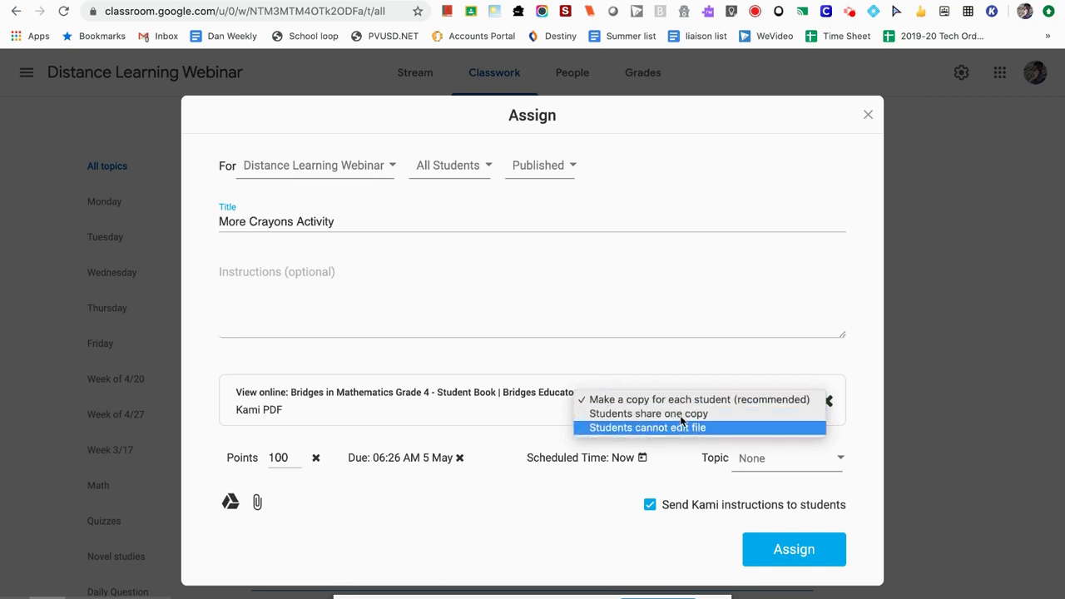
click(720, 275)
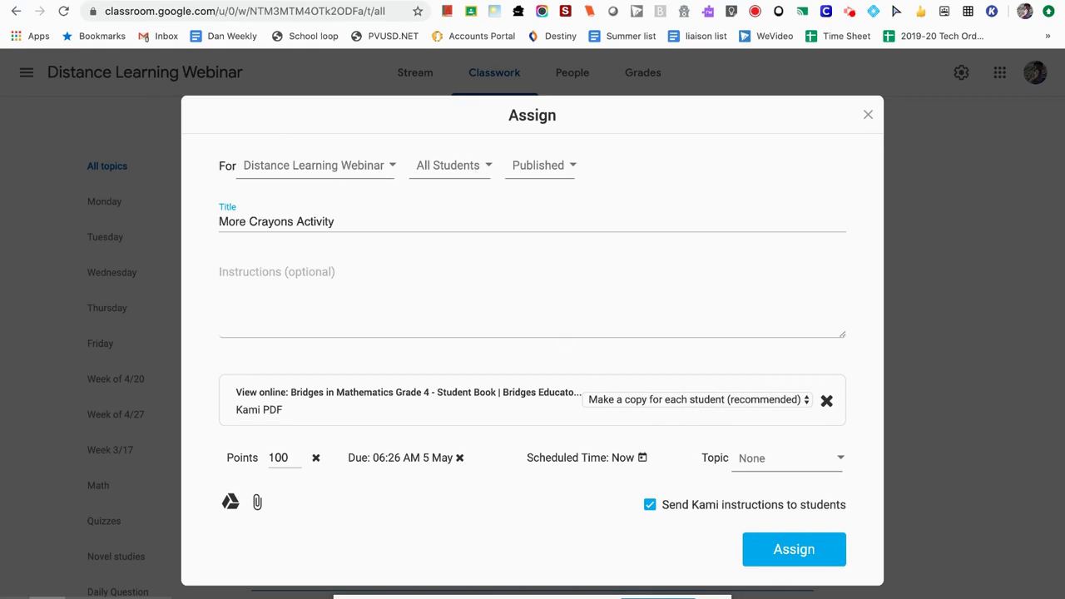
click(811, 546)
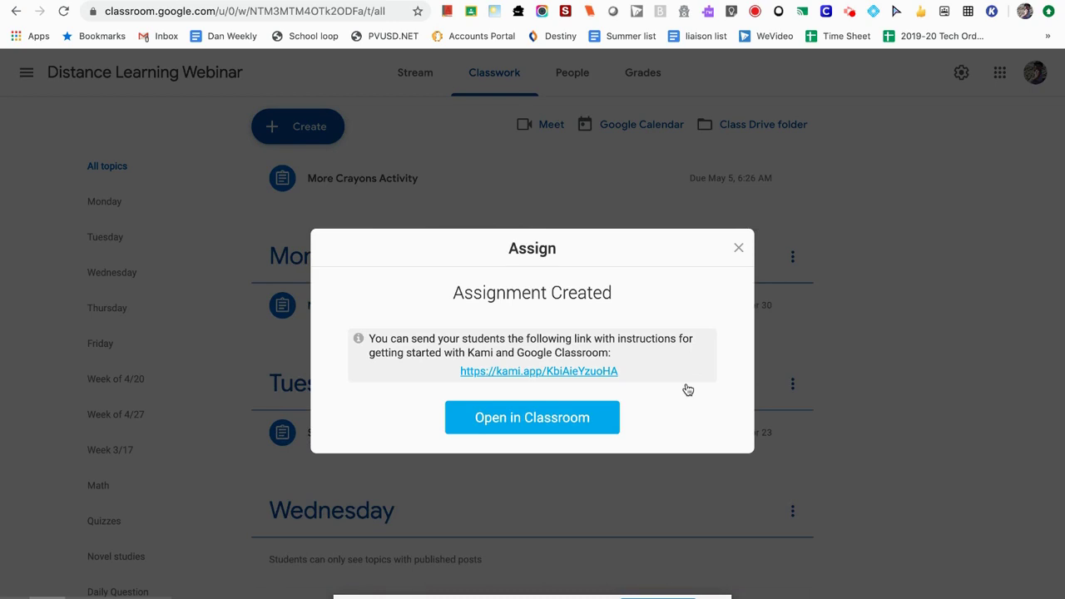
click(739, 248)
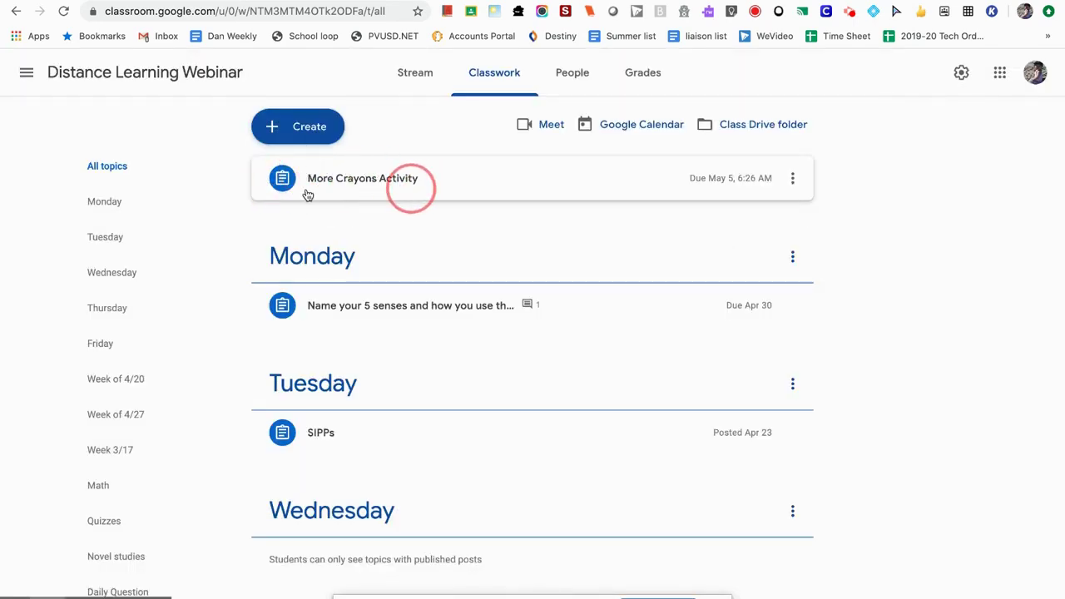
Step: Expand the More Crayons Activity assignment on the Classwork page to view its details and attachments
click(291, 140)
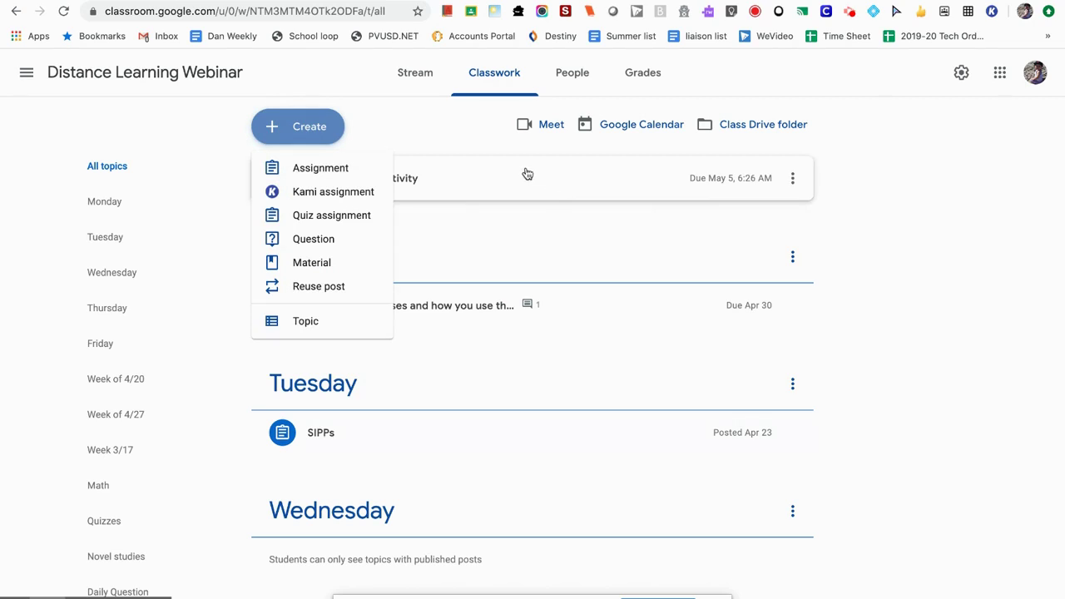
click(449, 140)
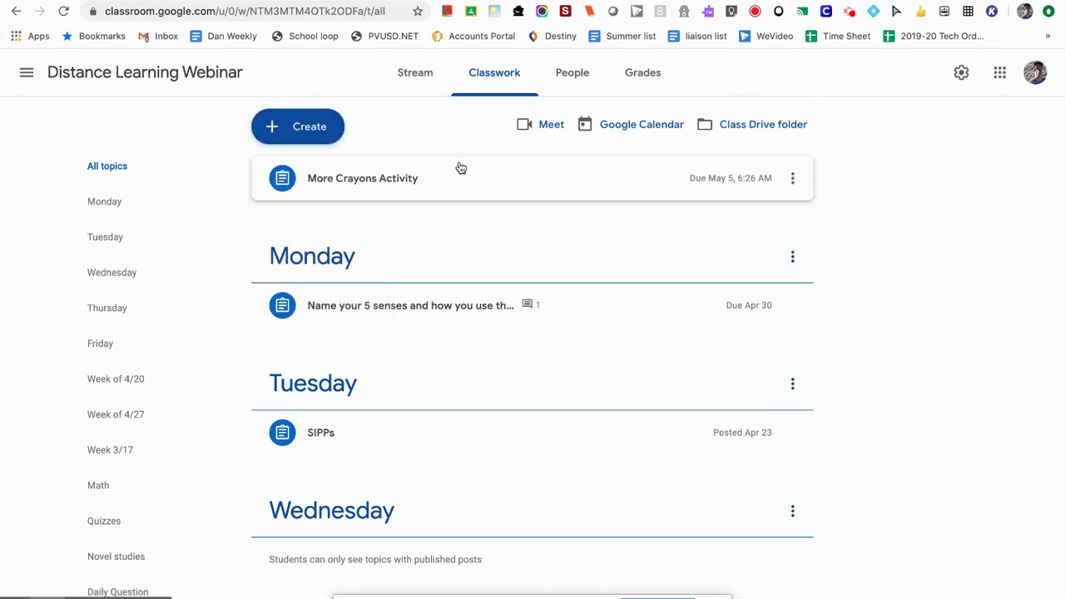
click(394, 178)
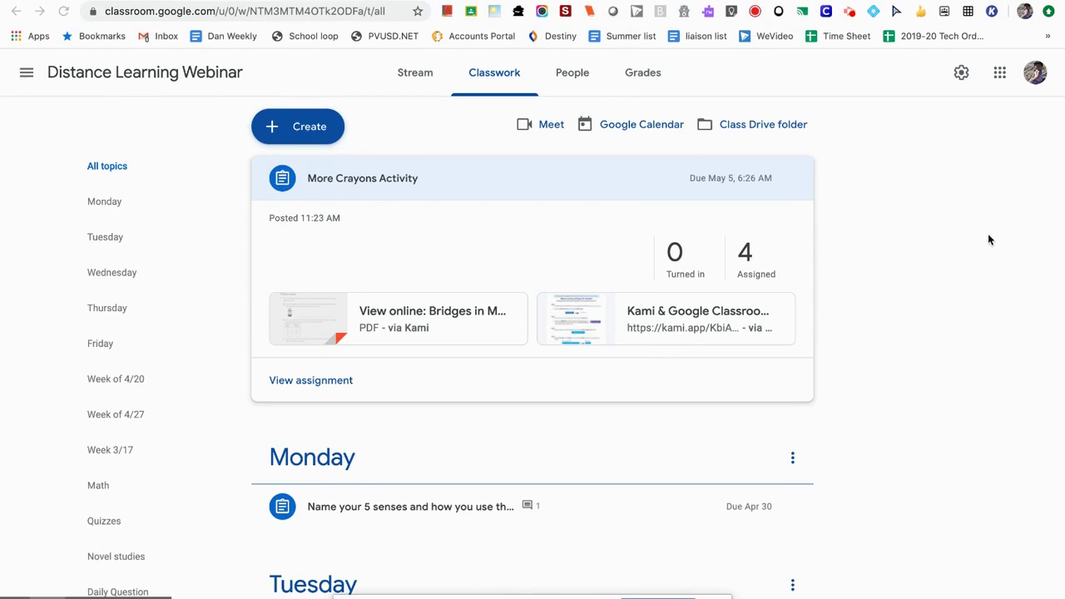
Step: Switch to the test2 (Student) browser profile and open the Kami & Google Classroom instructions attached to More Crayons Activity in Classwork
click(1024, 12)
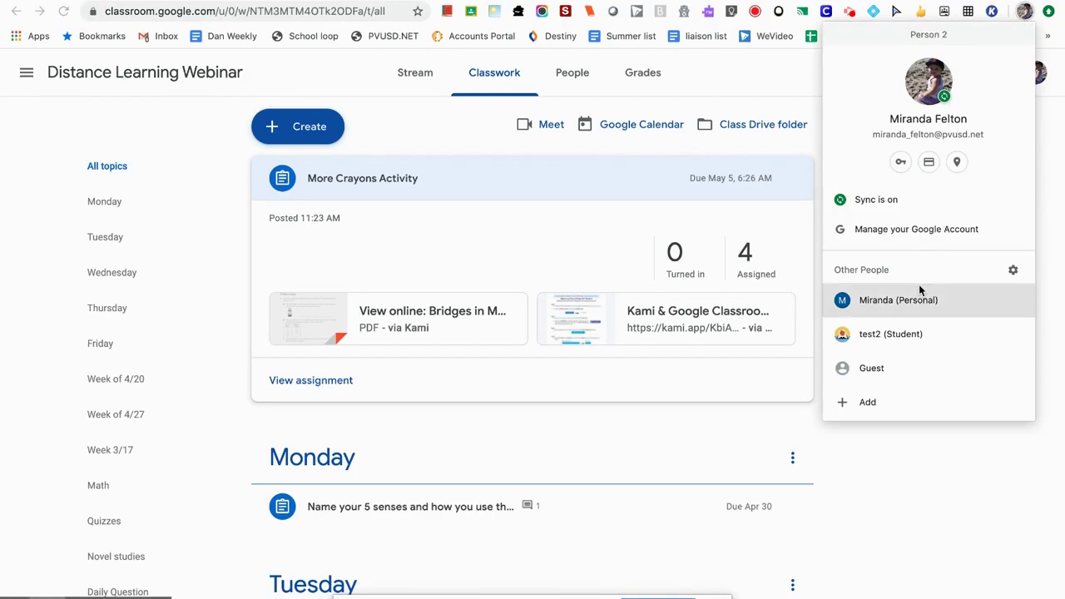
click(906, 337)
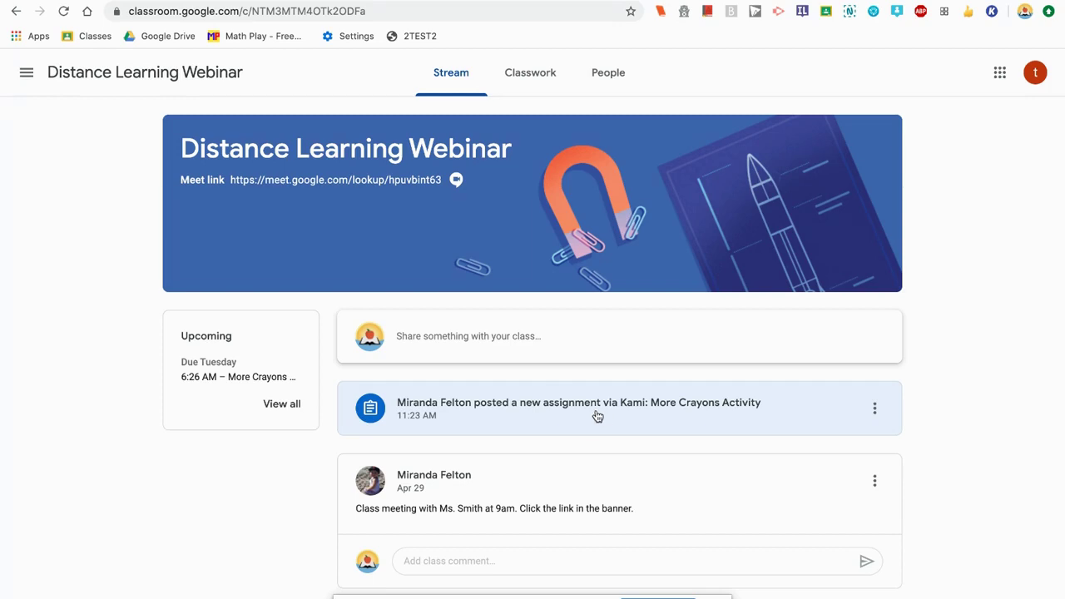
click(536, 80)
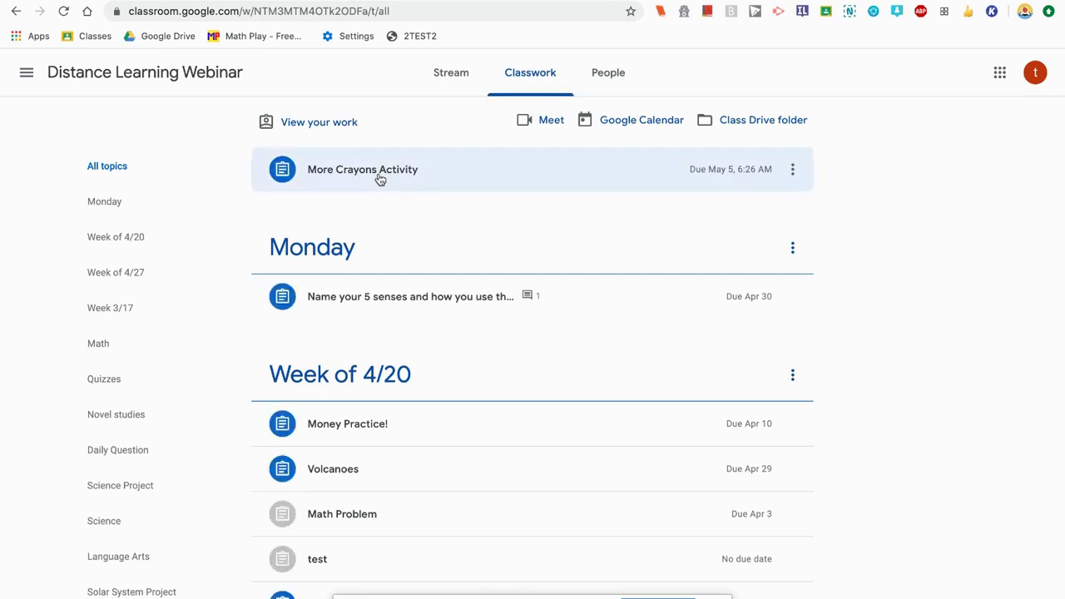
click(379, 180)
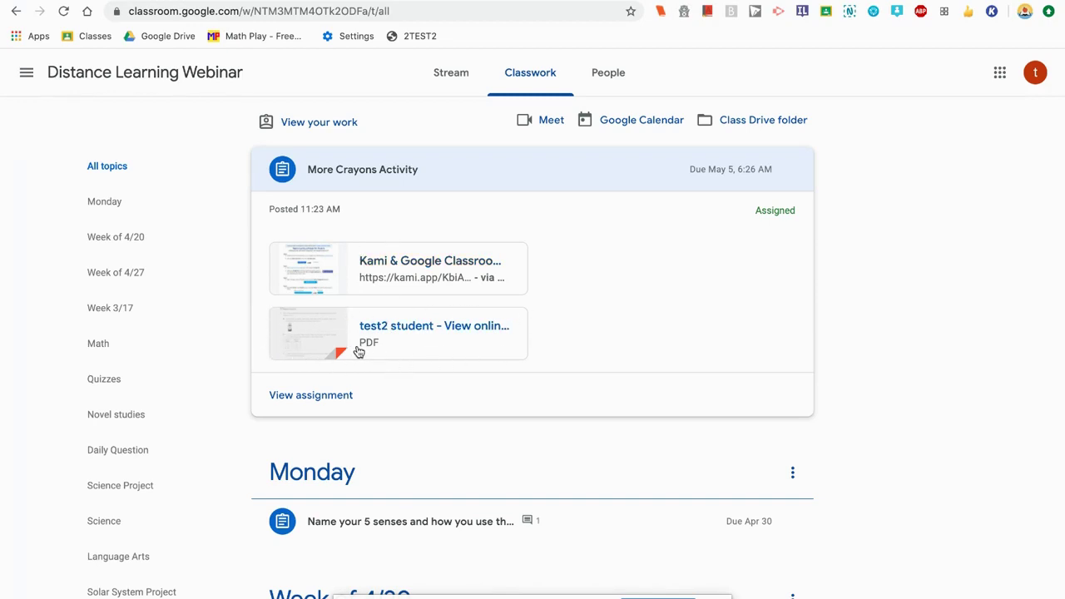
click(417, 266)
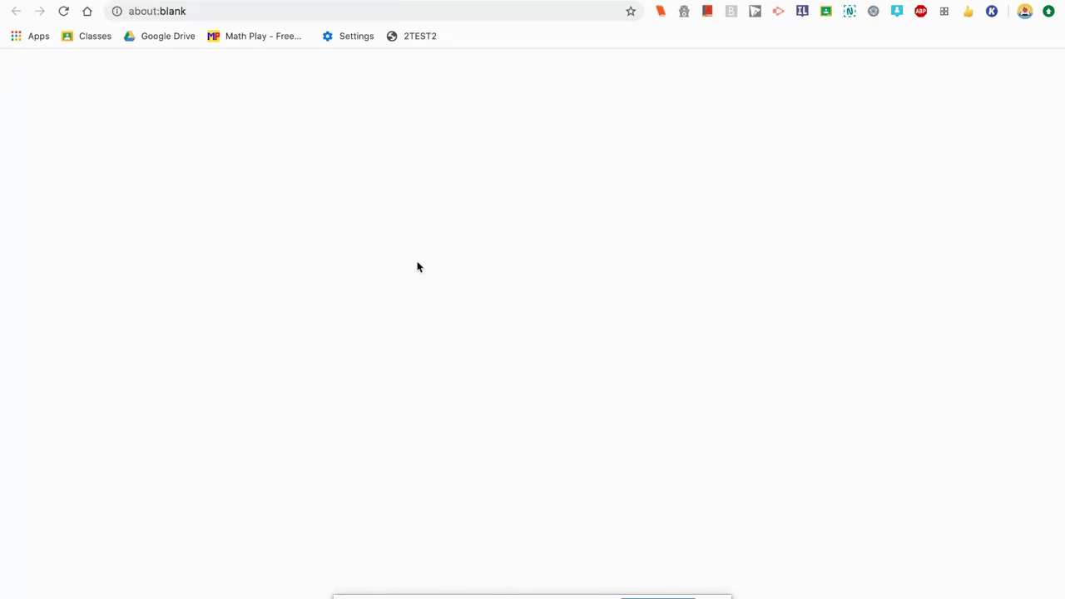
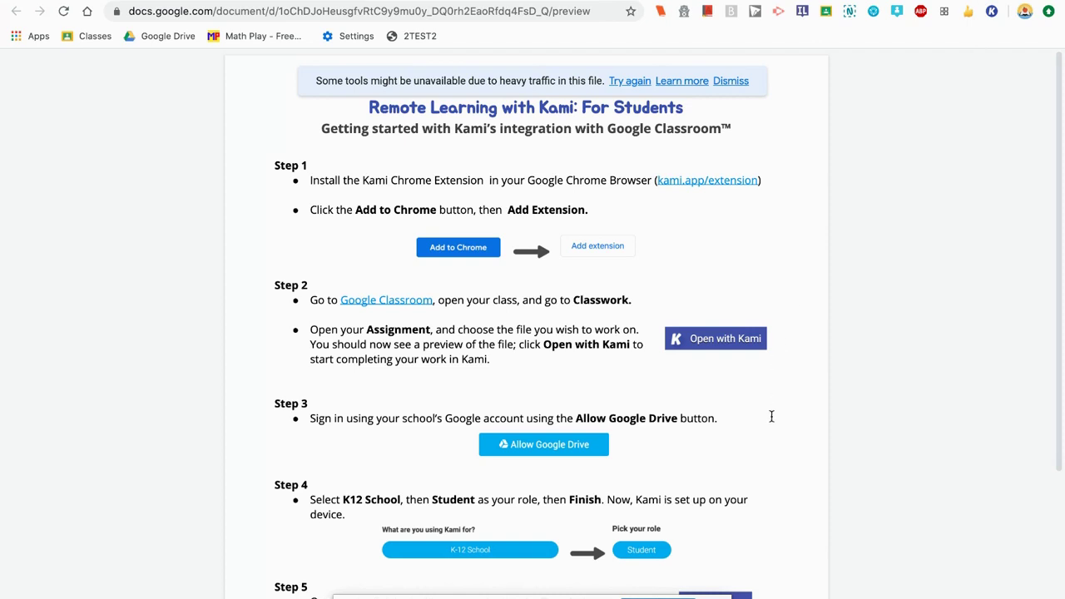
Step: Read through the remaining Kami setup and turn-in steps in the student instructions document
scroll(771, 415, down, 2)
scroll(771, 415, down, 4)
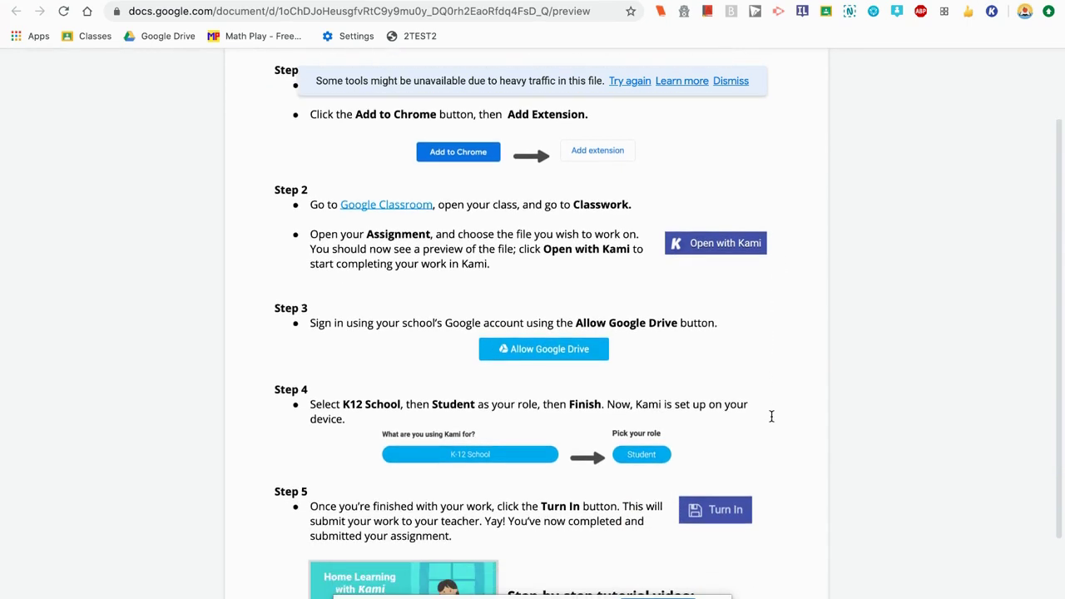
scroll(771, 415, down, 1)
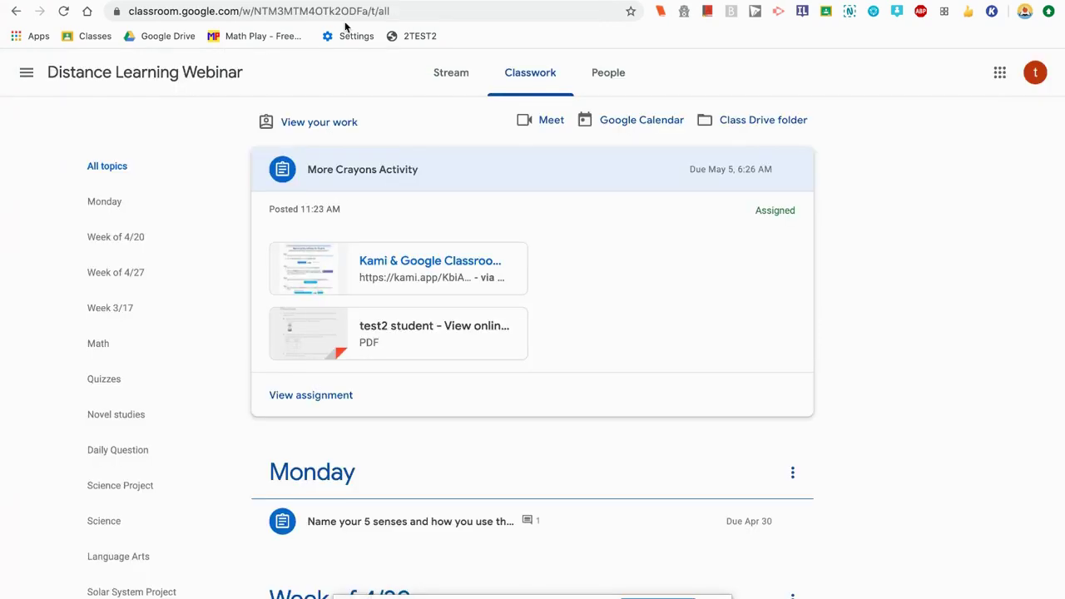
Step: Open the full More Crayons Activity assignment, preview the student's PDF copy under Your work, and open it with Kami
click(325, 396)
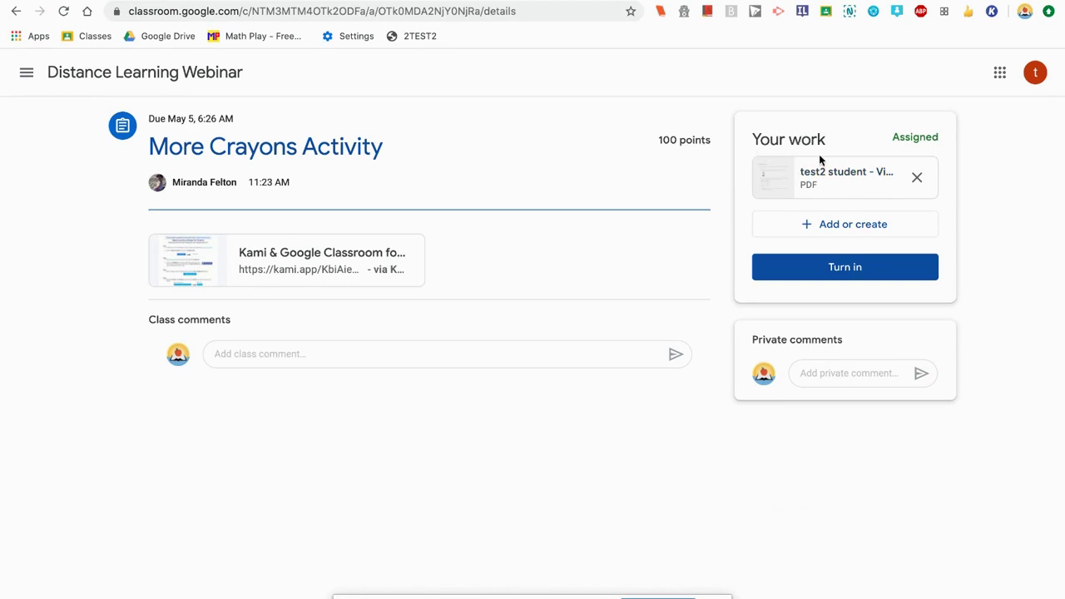
click(821, 171)
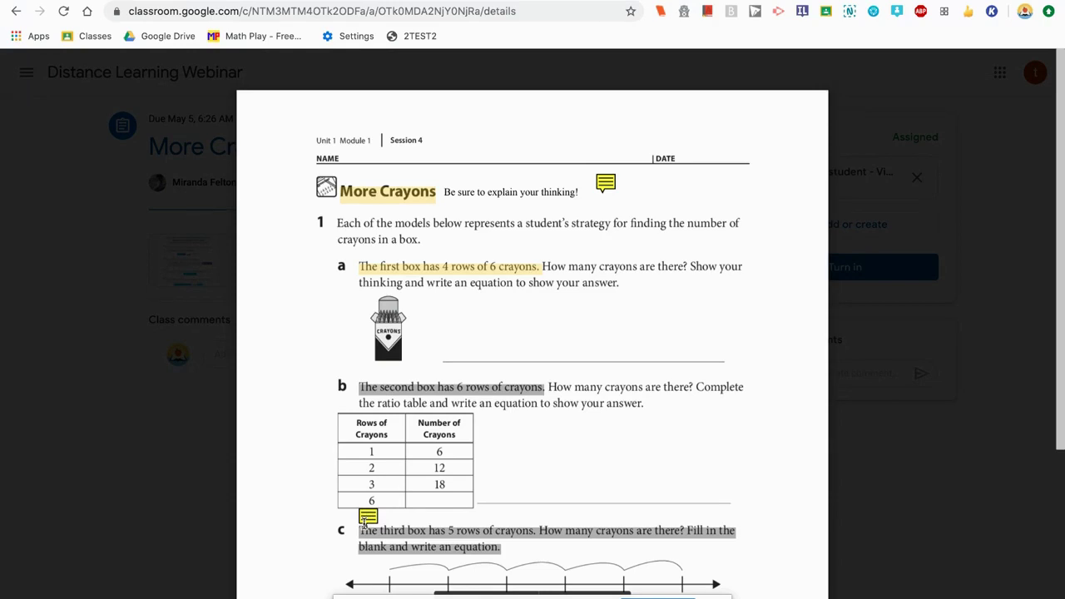
scroll(364, 522, down, 4)
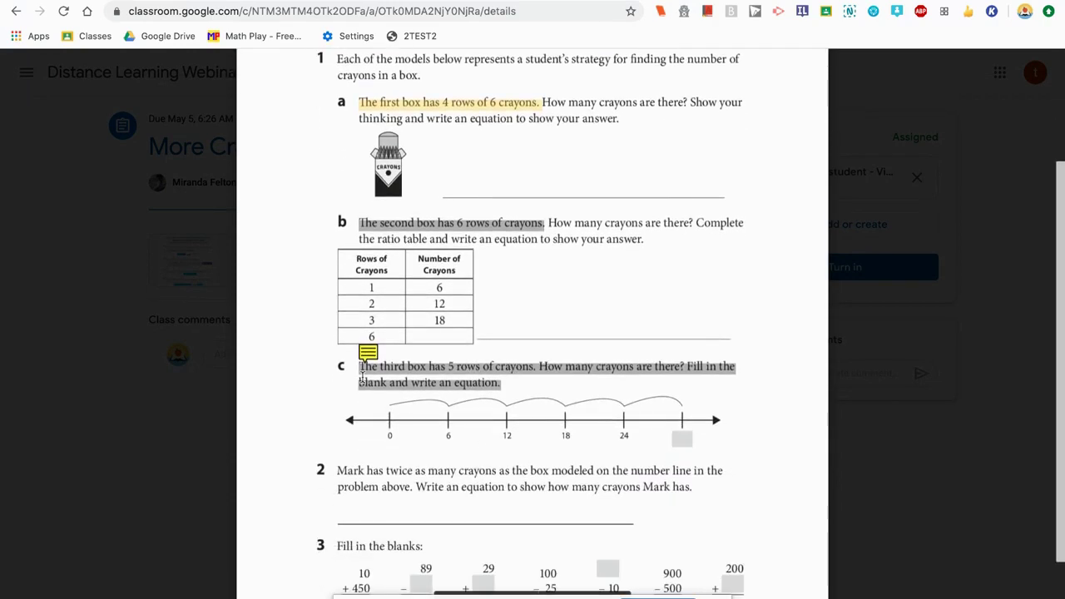
scroll(403, 458, up, 4)
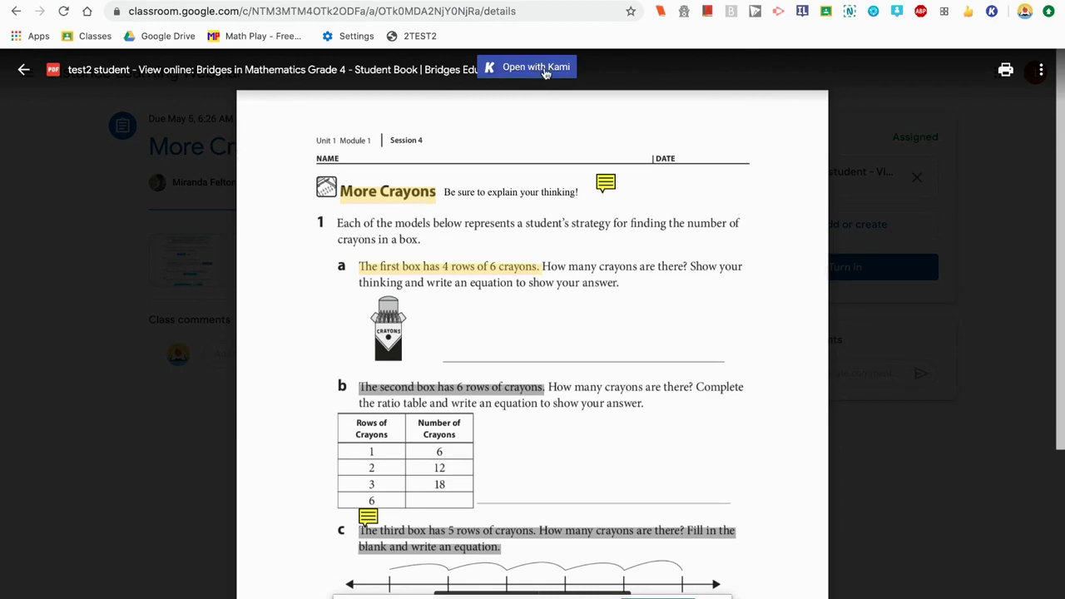
click(545, 71)
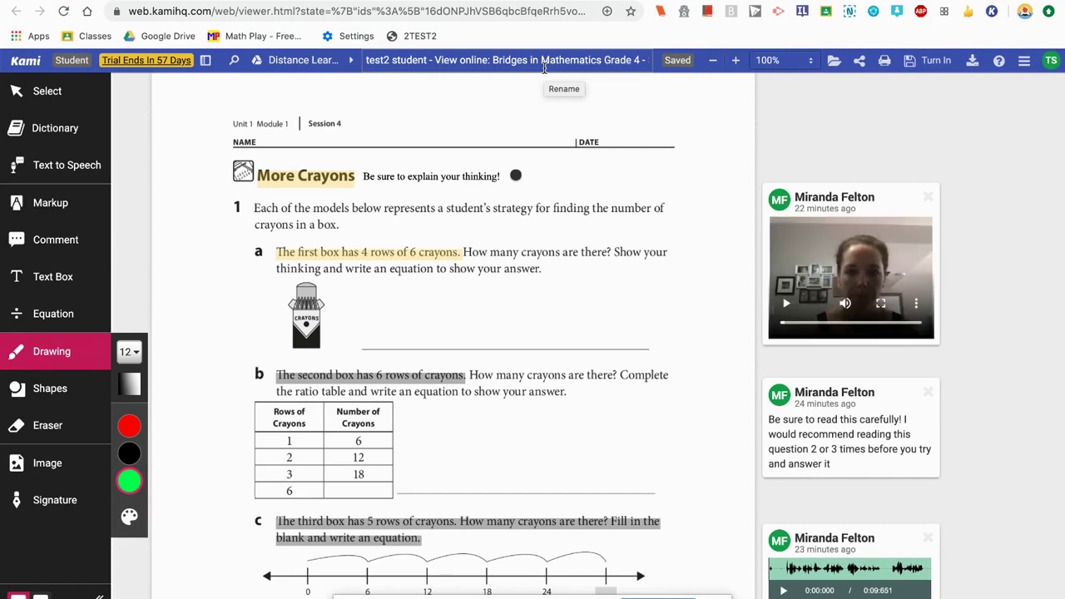
Step: Look over the teacher's comments on the worksheet and briefly play the video comment beside the More Crayons heading, pausing it again
mouse_move(847, 499)
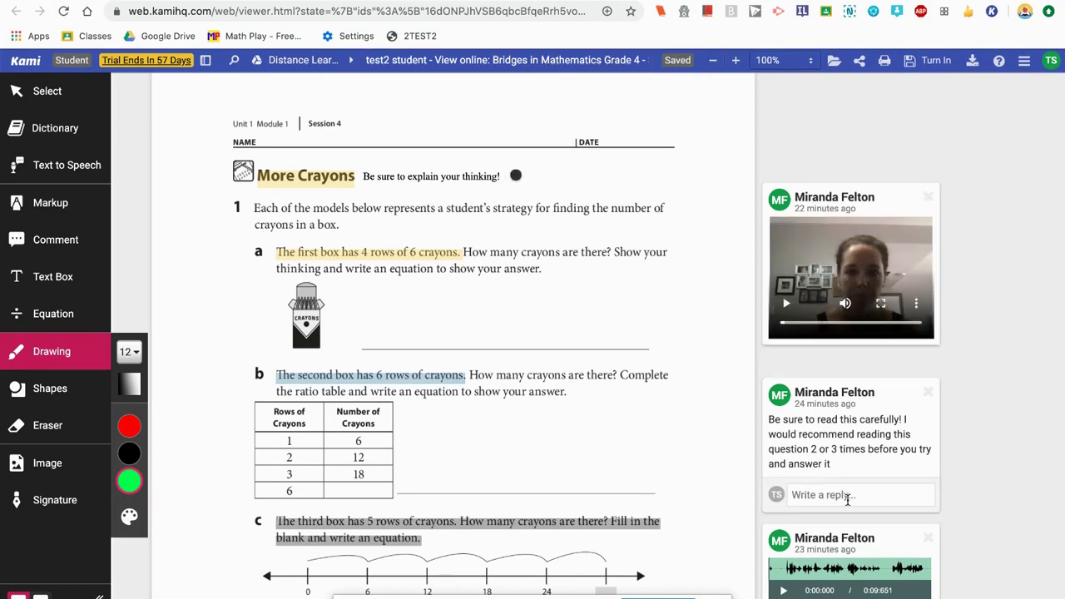
scroll(847, 497, down, 2)
scroll(847, 497, up, 2)
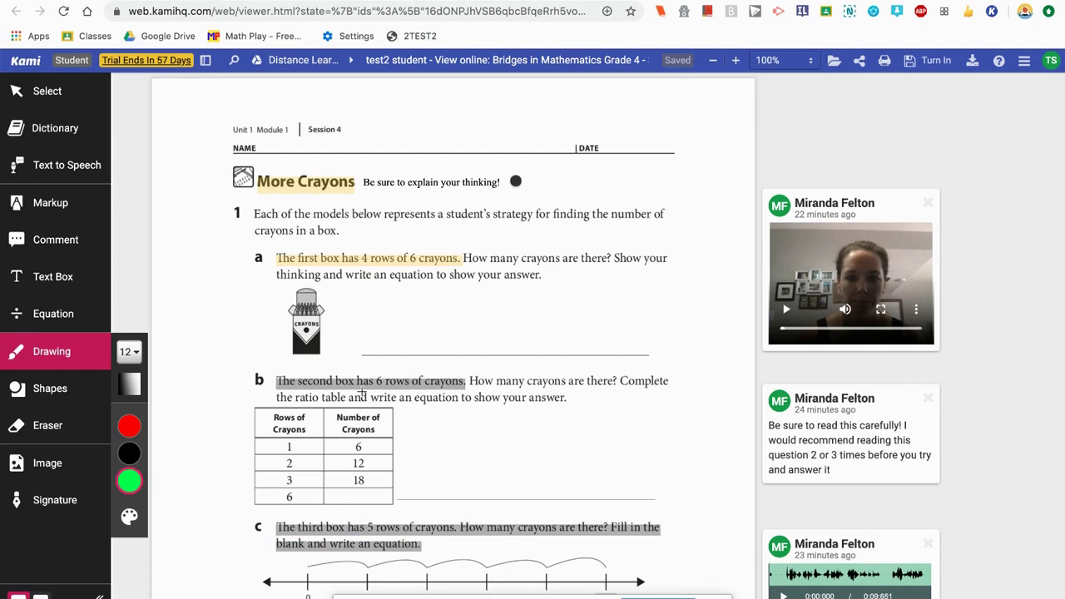
click(785, 309)
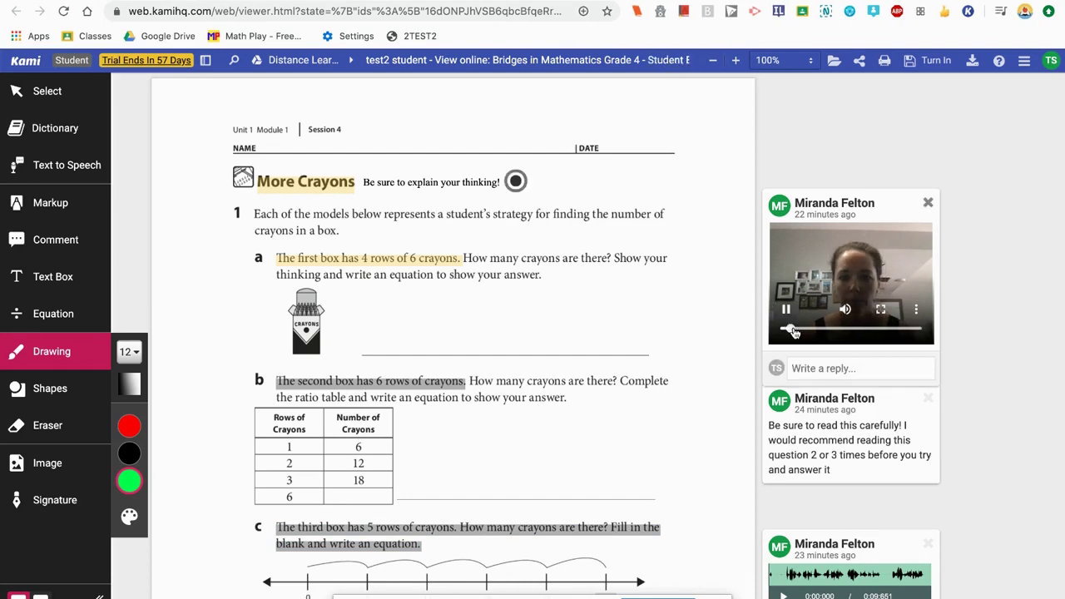
click(787, 313)
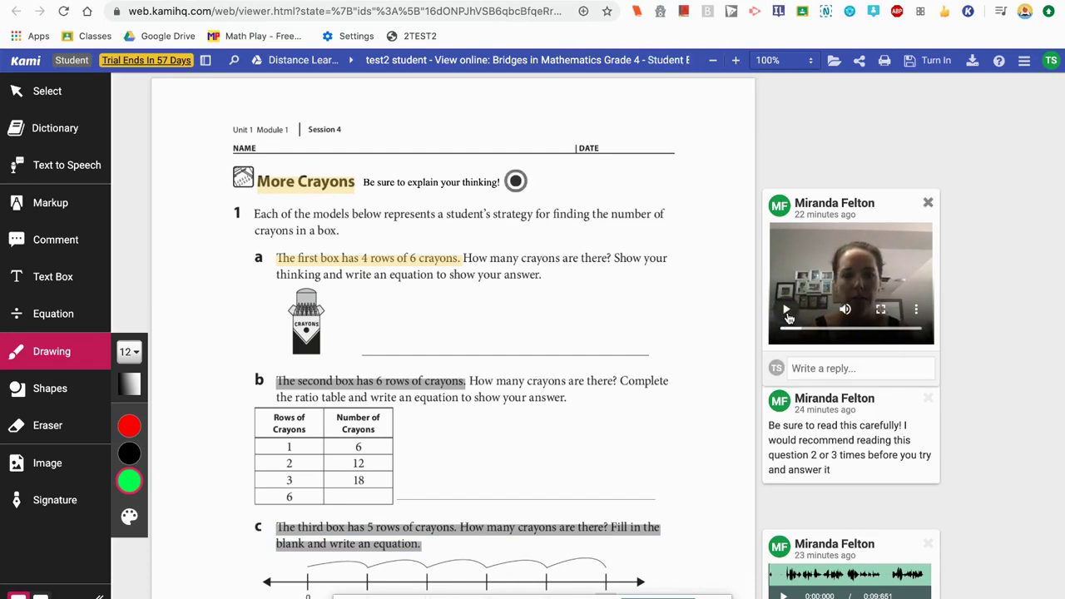
Step: Briefly play the teacher's audio comment attached to question 1c and pause it
scroll(836, 391, down, 1)
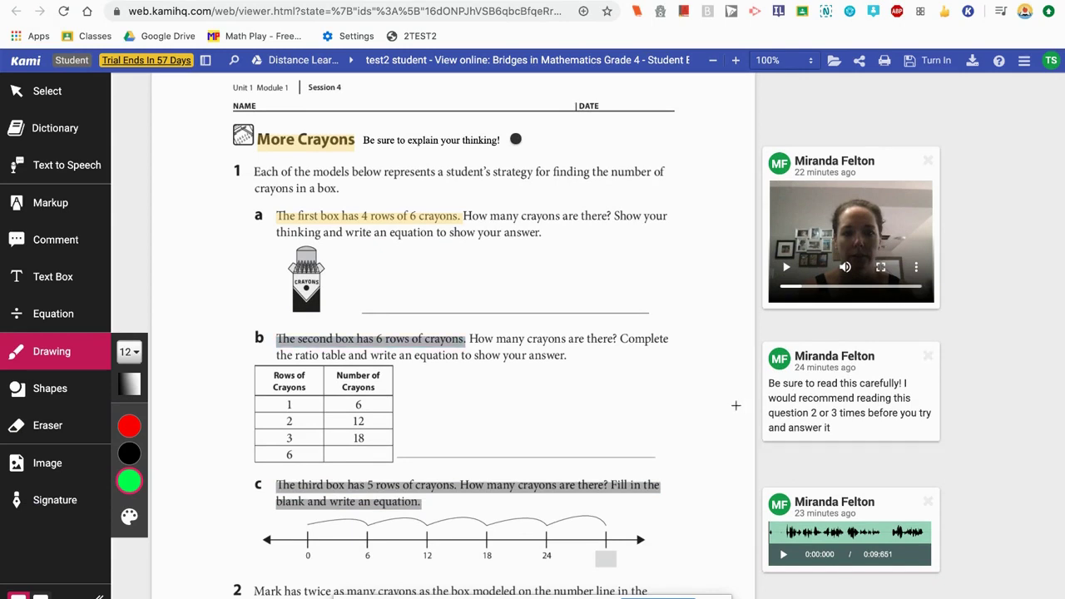
scroll(572, 457, down, 2)
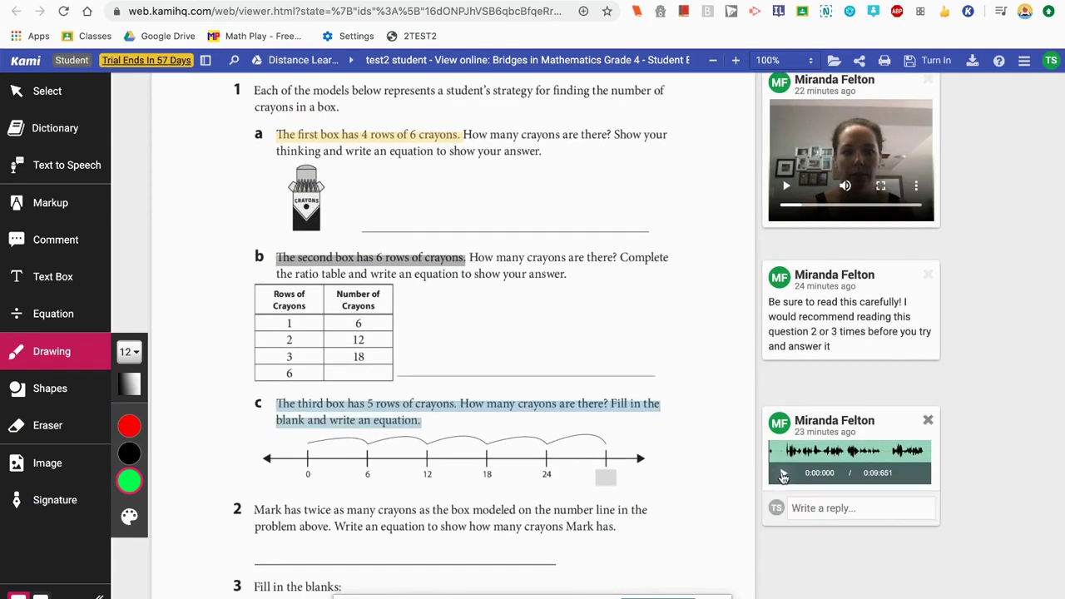
click(781, 472)
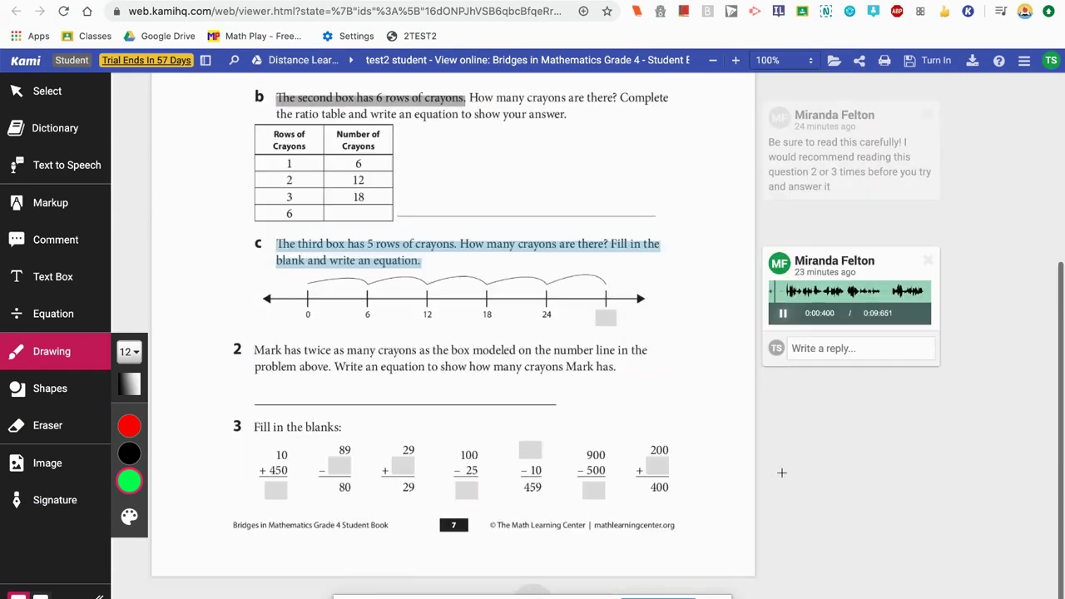
click(782, 312)
scroll(693, 319, up, 3)
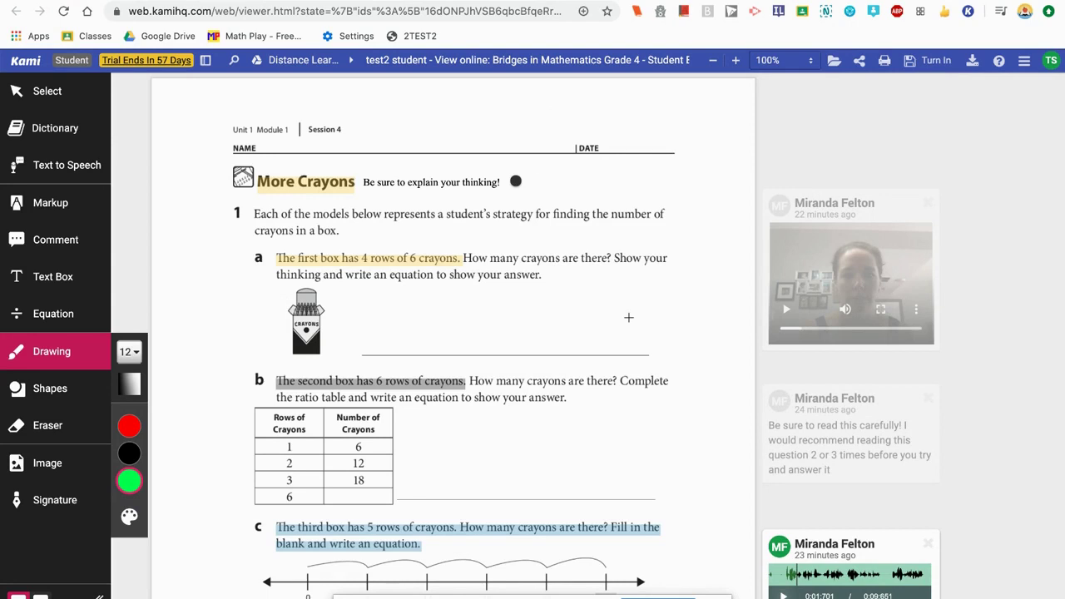
Step: Add a text box reading "24 crayons" above the answer line of question 1a, beside the crayon box picture
click(55, 277)
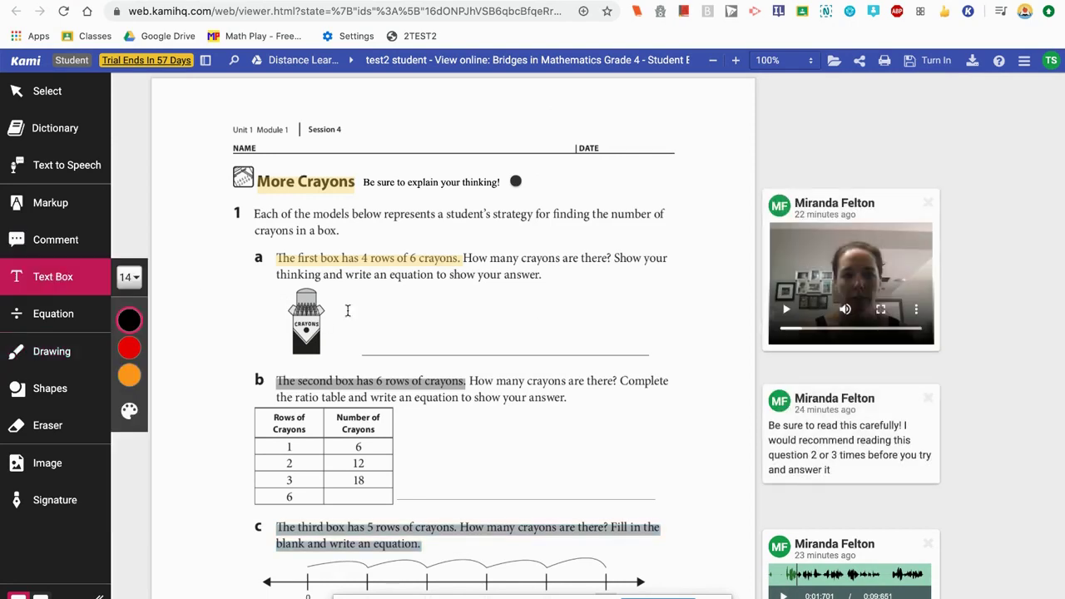
click(369, 328)
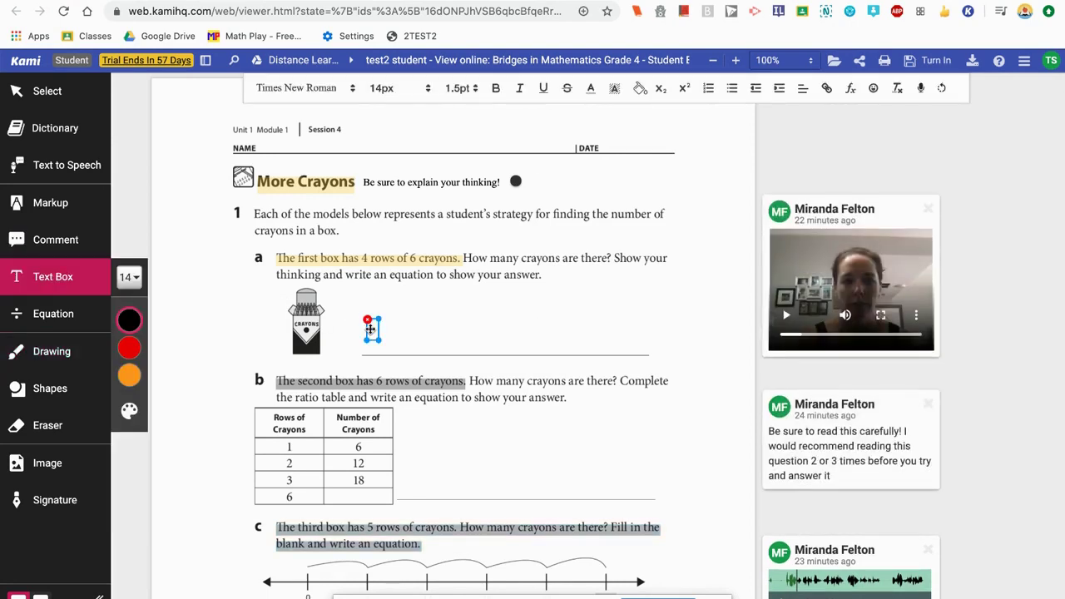
text(4 crayons)
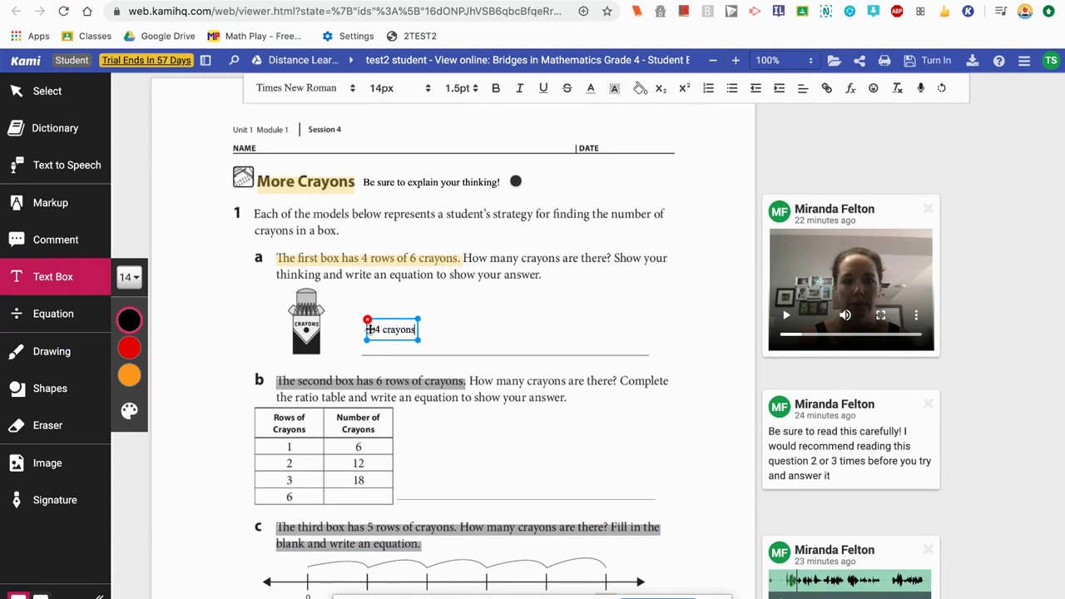
text(2)
scroll(634, 287, down, 2)
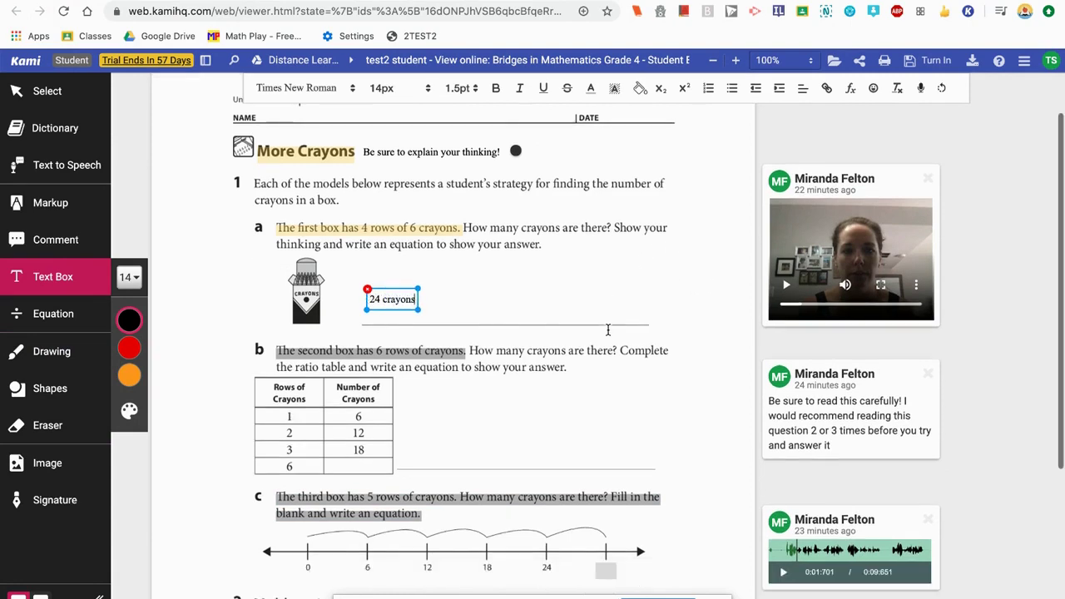
scroll(607, 330, down, 1)
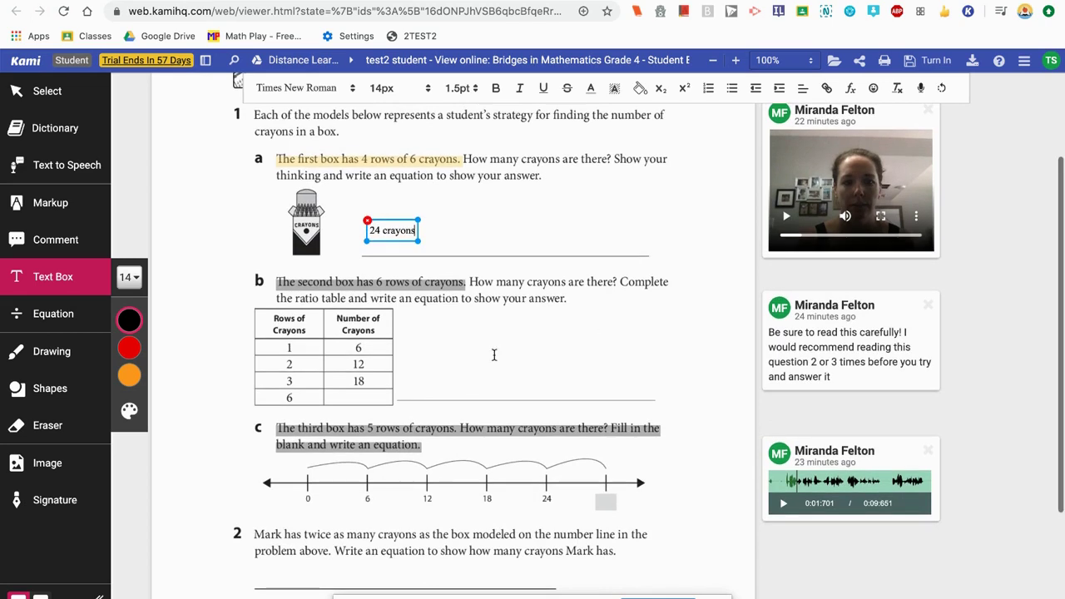
click(429, 360)
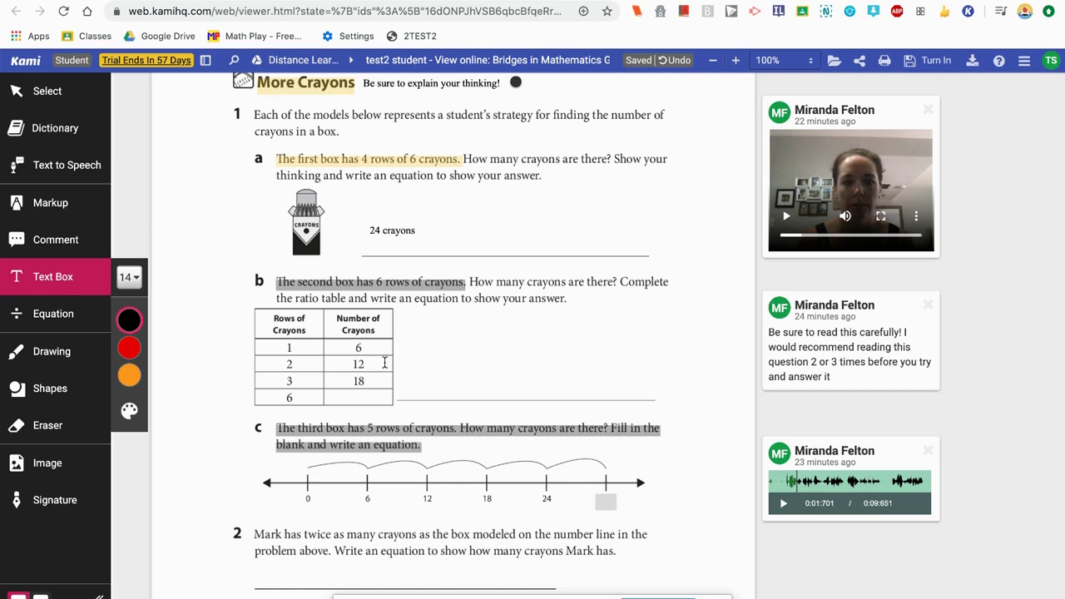
Step: Fill the empty Number of Crayons cell for 6 rows in question 1b's ratio table with a text box reading "36"
click(344, 398)
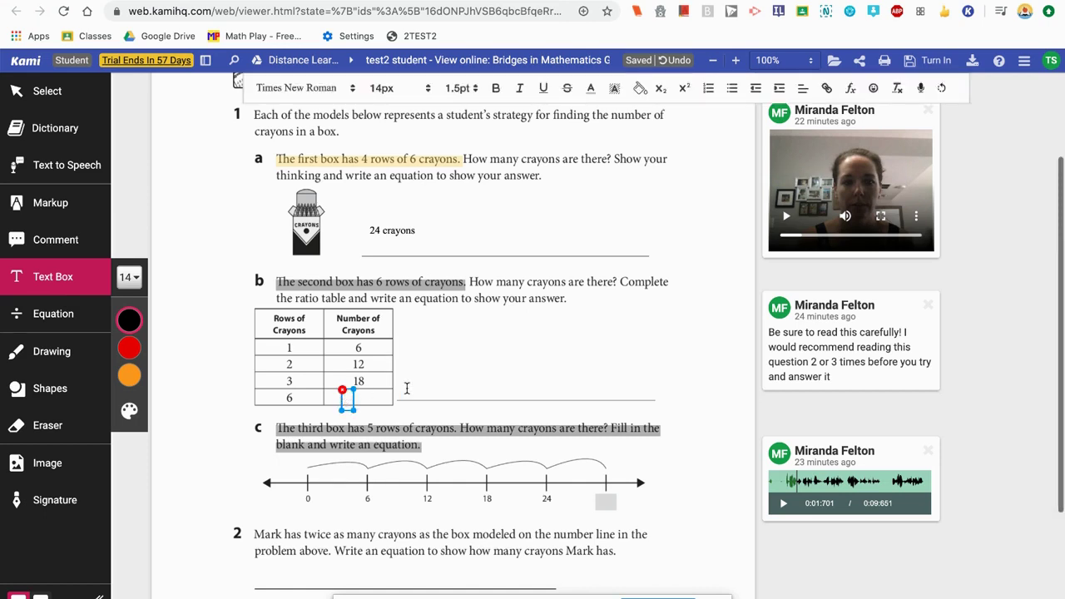
text(36)
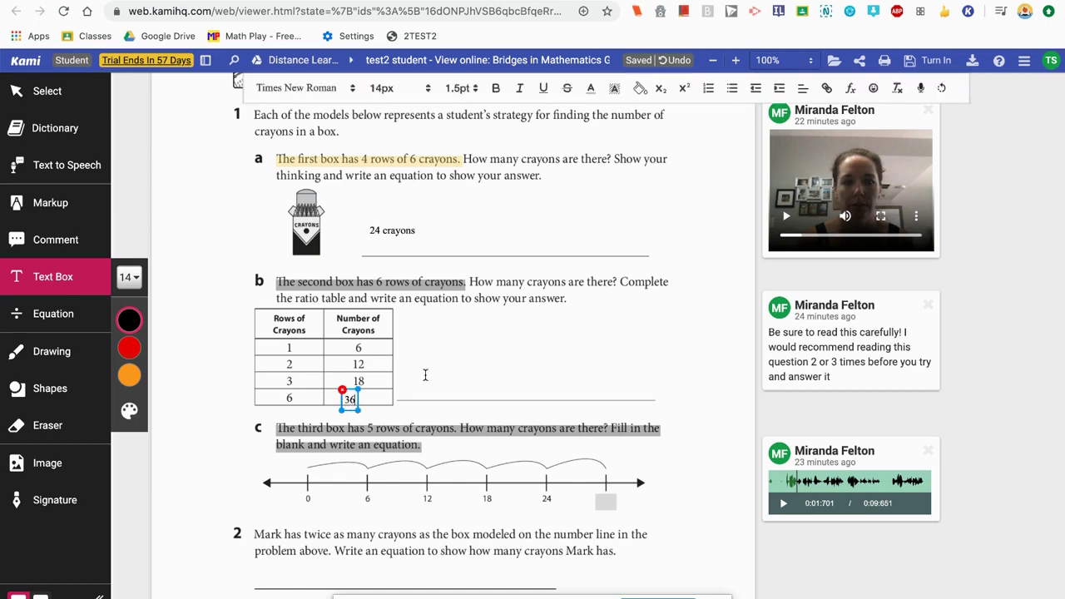
click(436, 387)
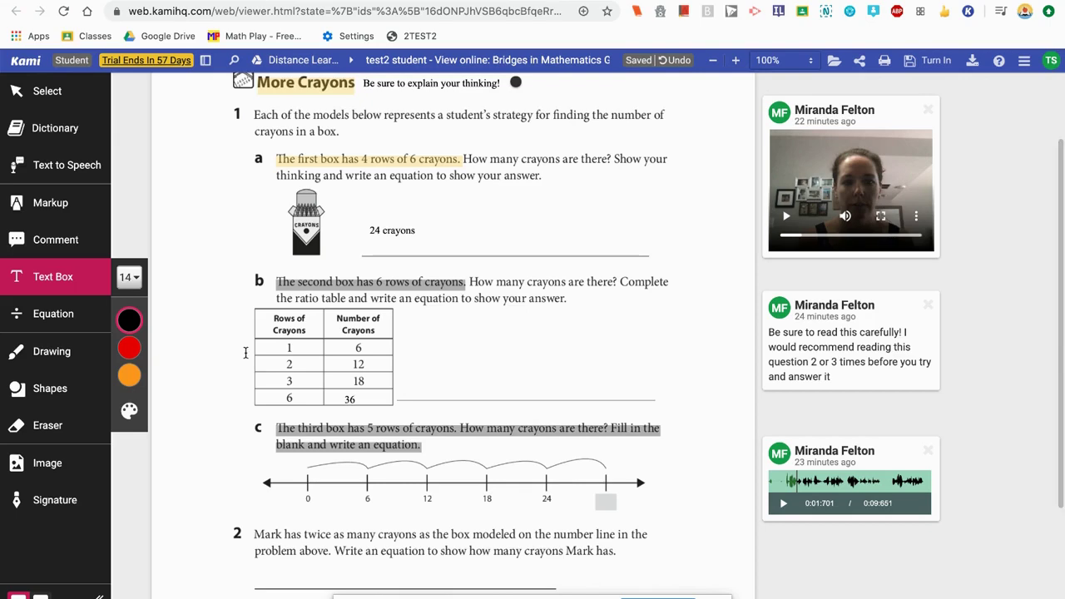
Step: Show the available comment types, and use Text to Speech to read question 2 aloud before stopping the playback
click(52, 248)
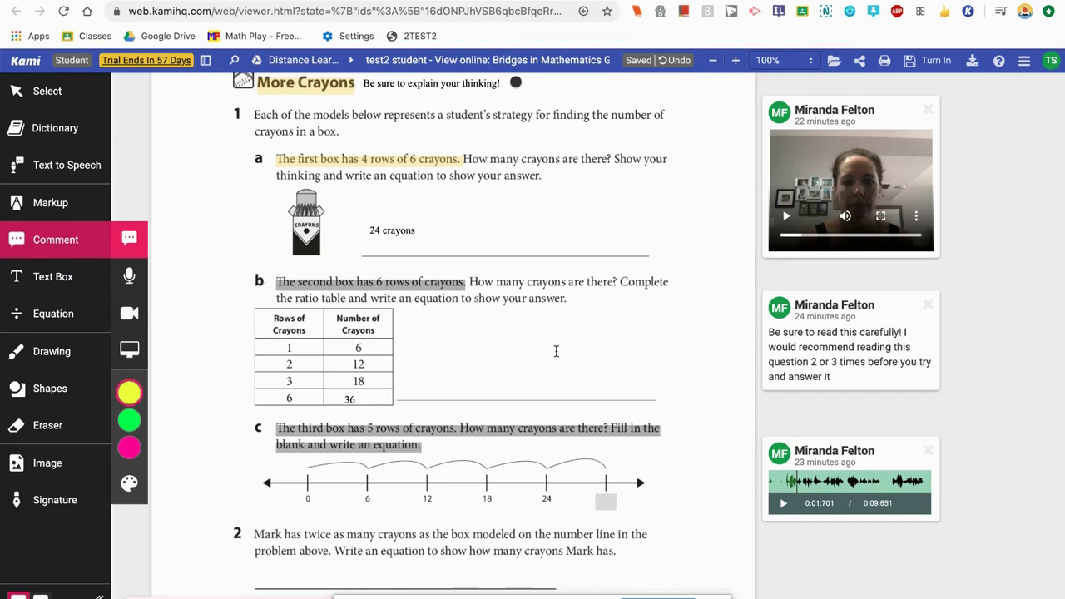
scroll(556, 351, down, 3)
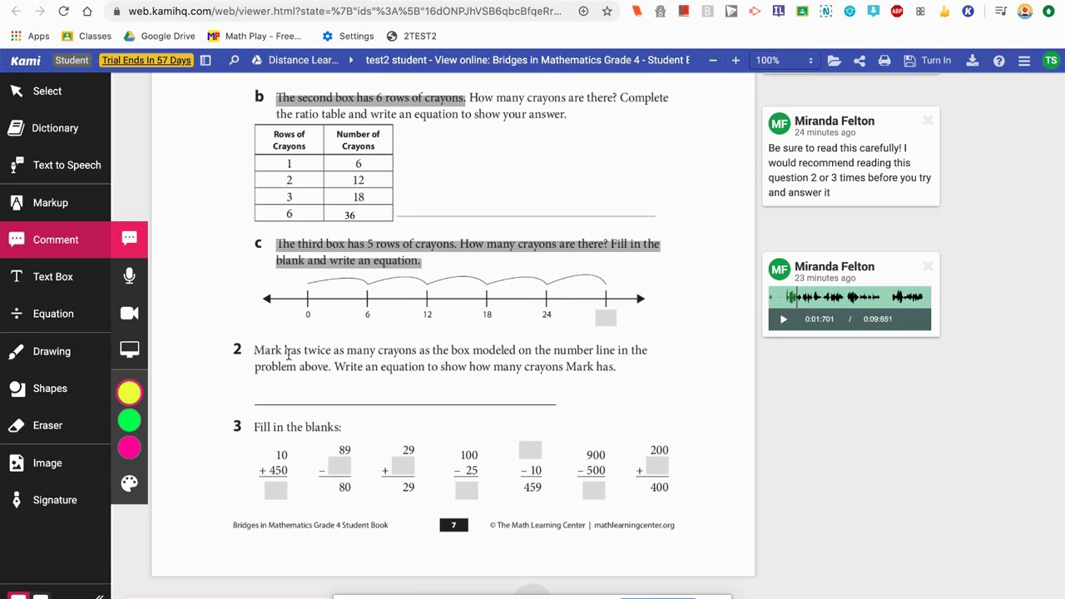
click(66, 175)
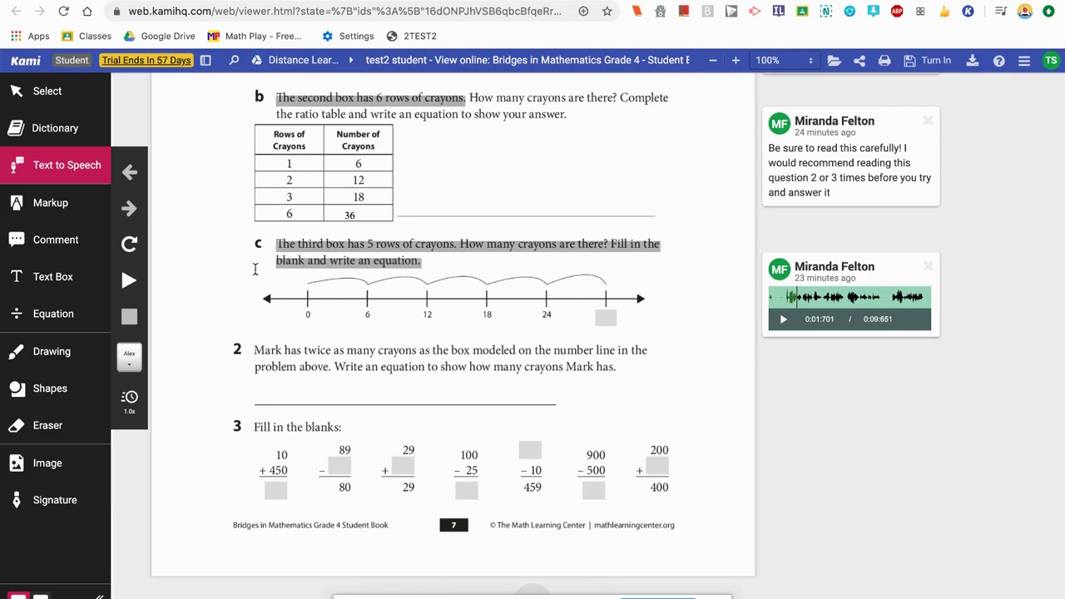
click(252, 349)
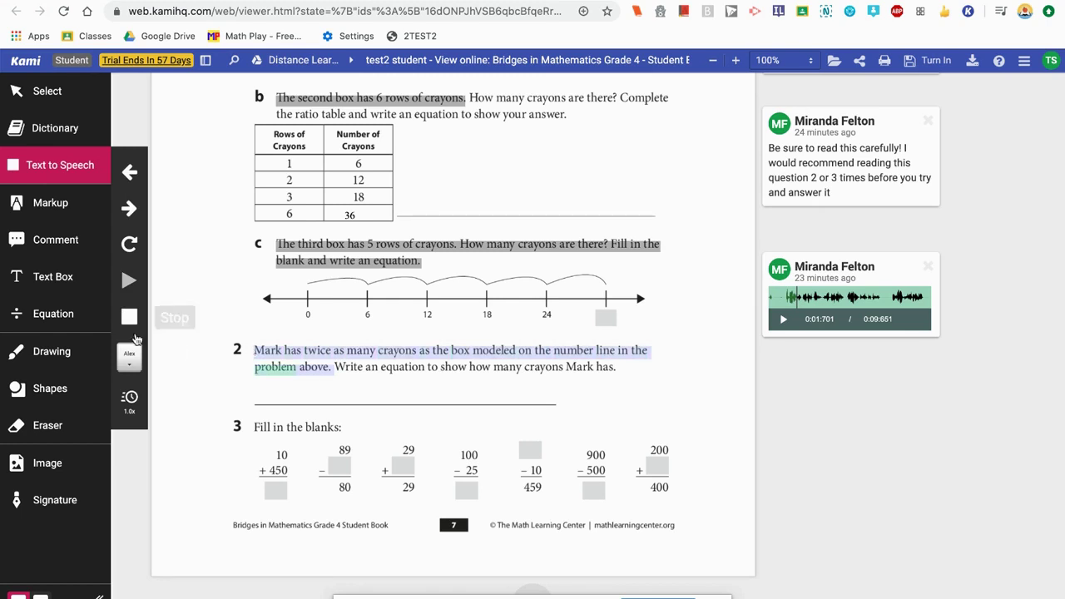
click(130, 319)
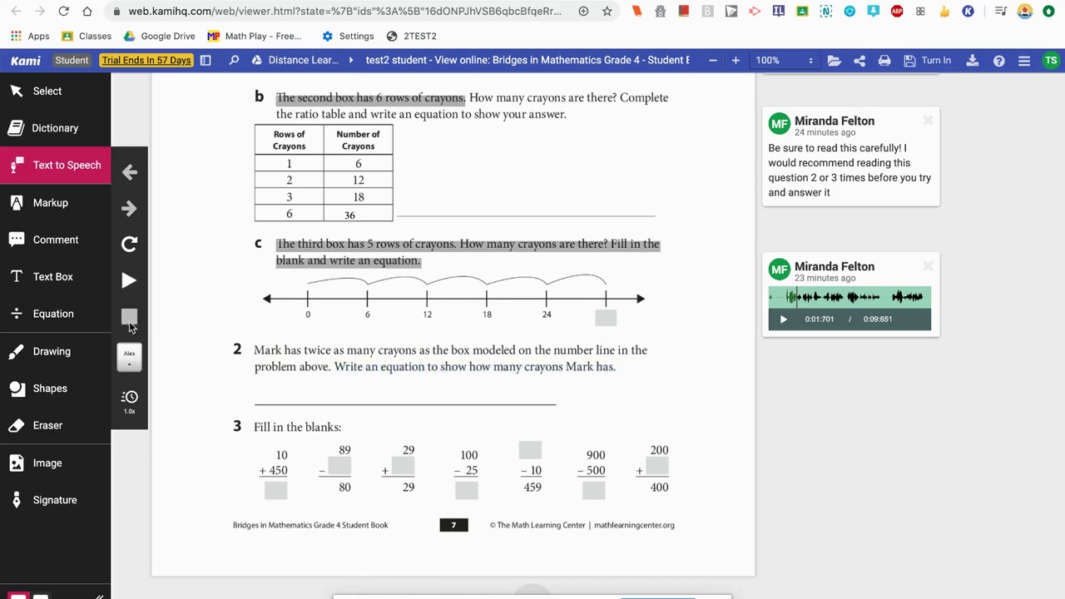
Step: Change the Text to Speech voice to Samantha, replay question 2 aloud with it, and stop the reading
click(129, 358)
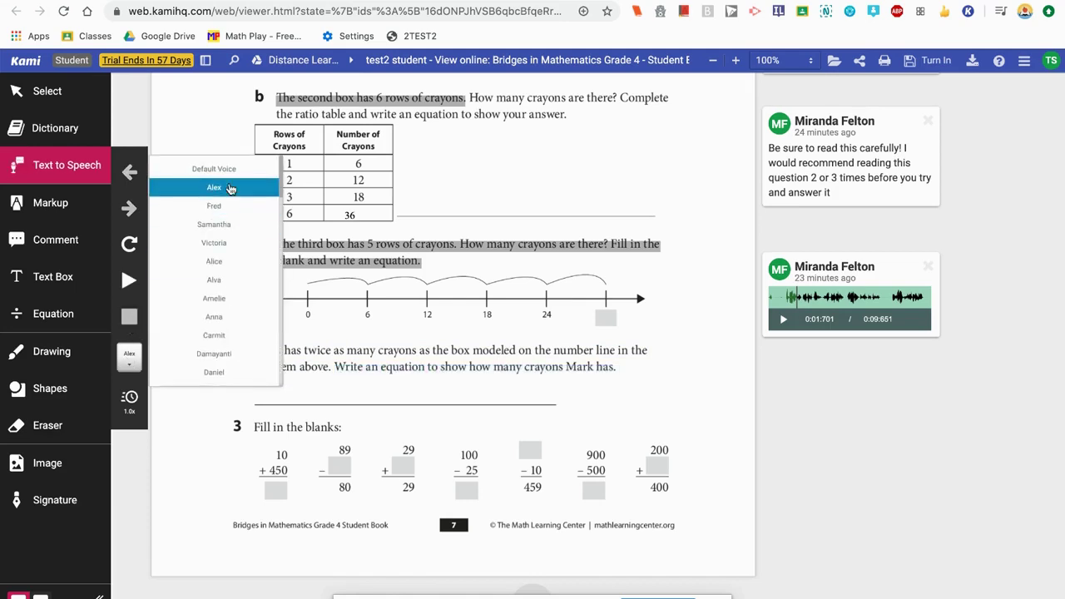
click(230, 224)
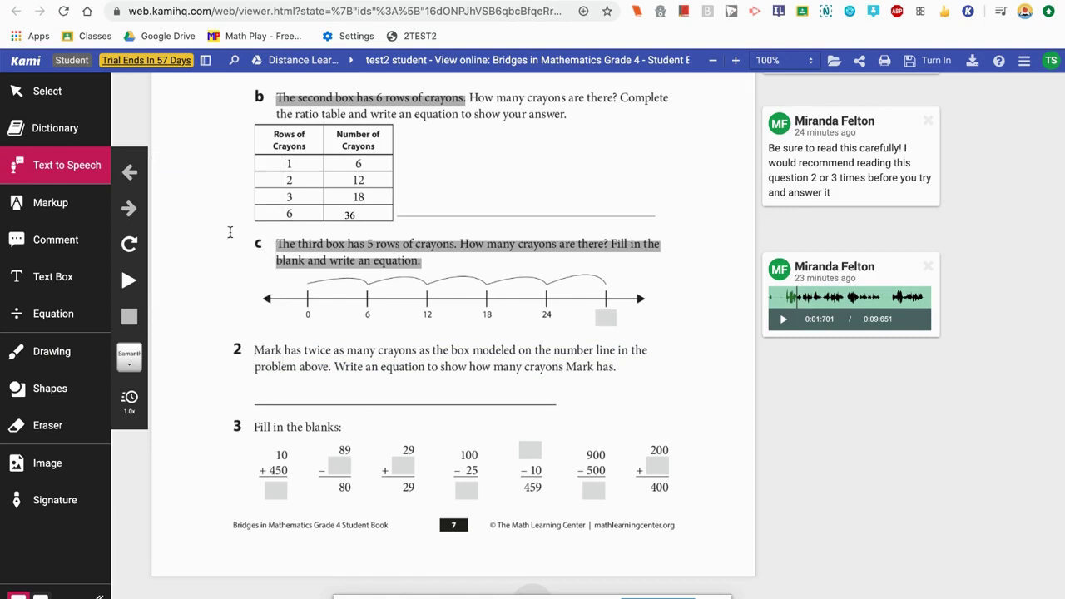
click(256, 348)
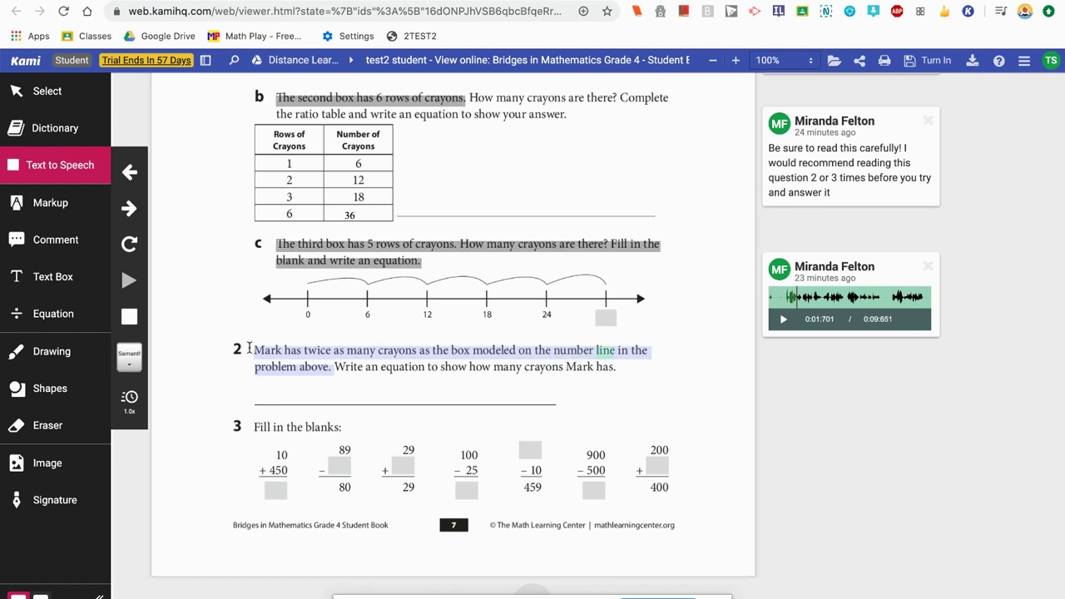
click(129, 316)
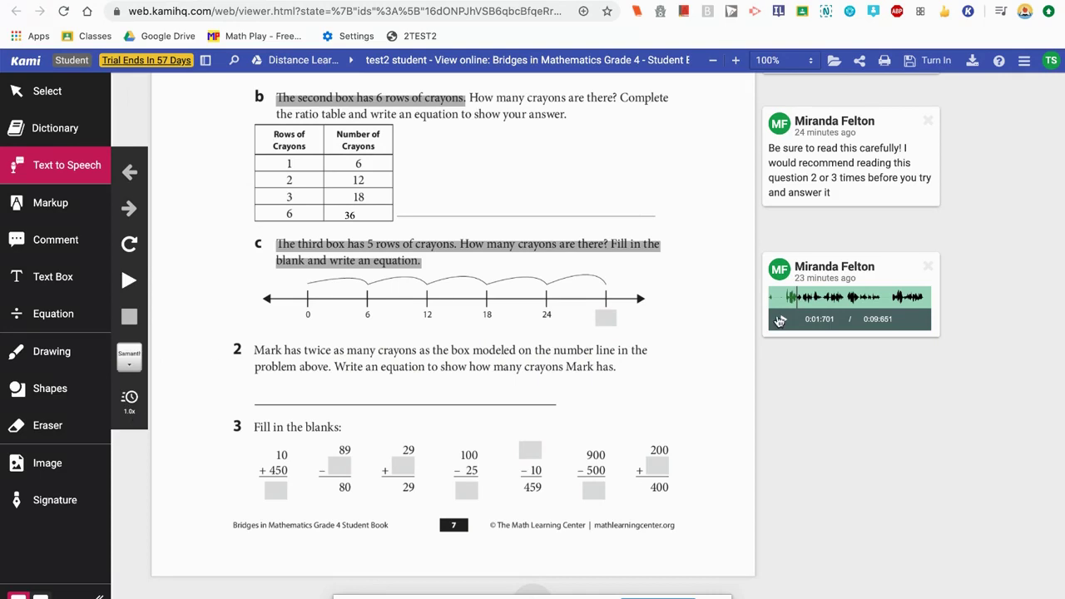
click(870, 254)
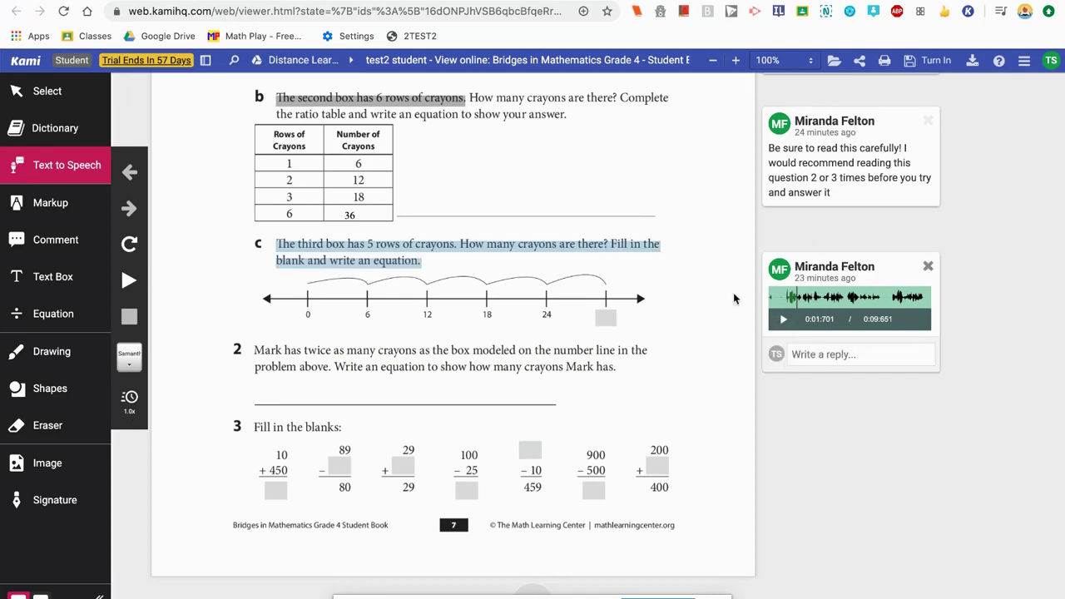
click(481, 247)
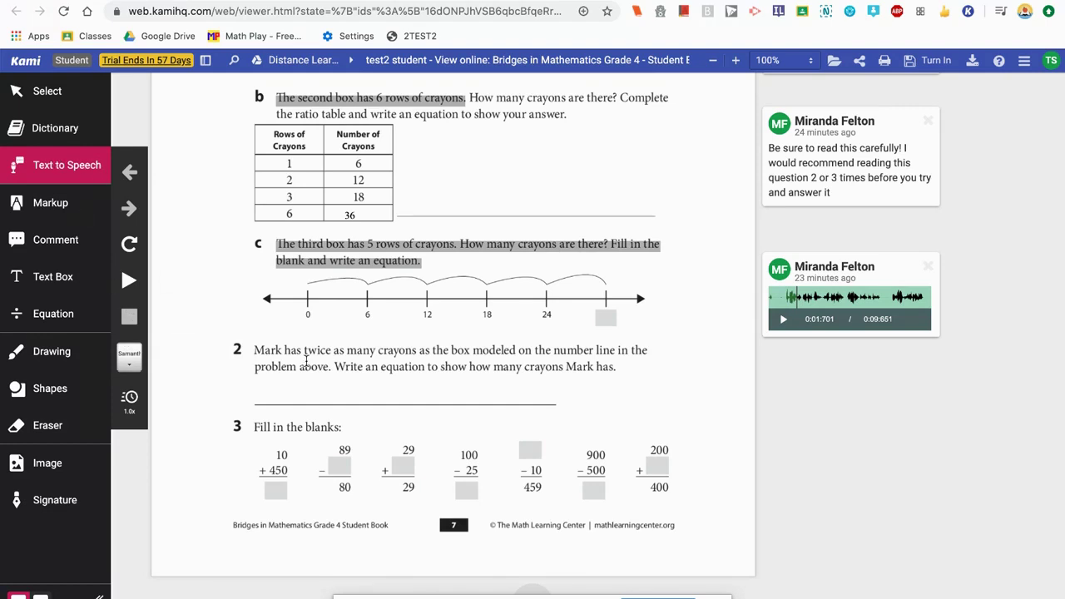
Step: Set the Drawing tool to red with a stroke thickness of 8
scroll(306, 360, up, 4)
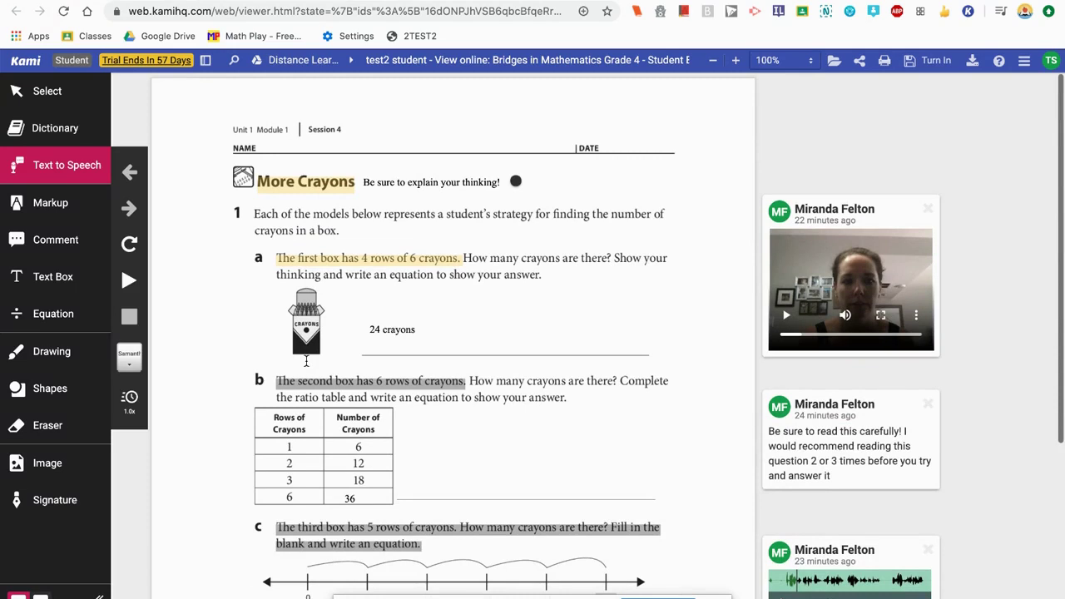
click(43, 353)
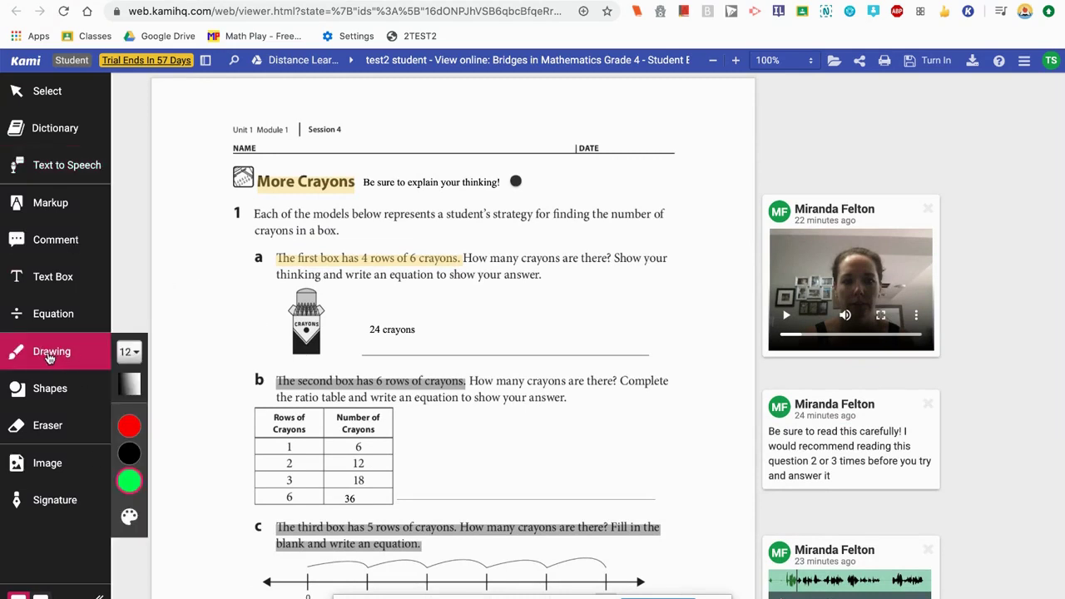
click(129, 428)
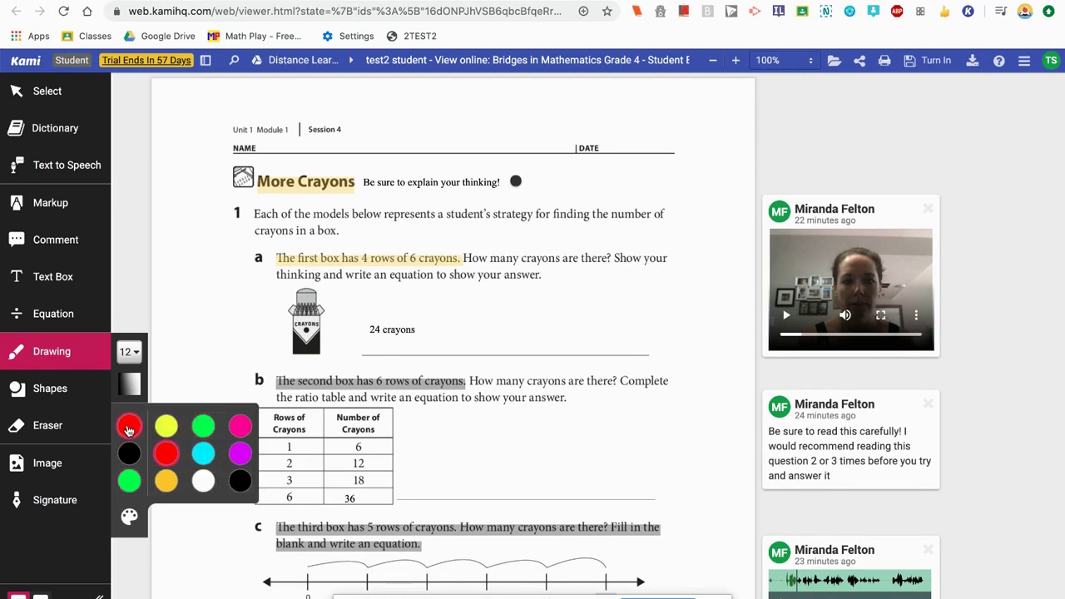
click(129, 354)
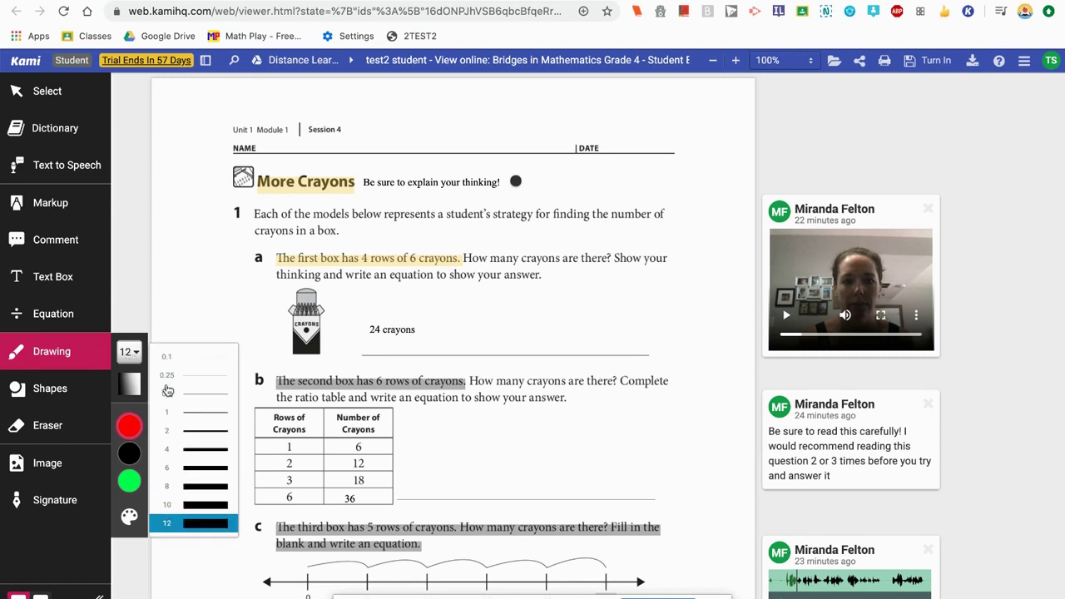
click(212, 488)
Step: Handwrite "6 x 6 =" in the blank space beside question 1b's ratio table
scroll(414, 465, down, 2)
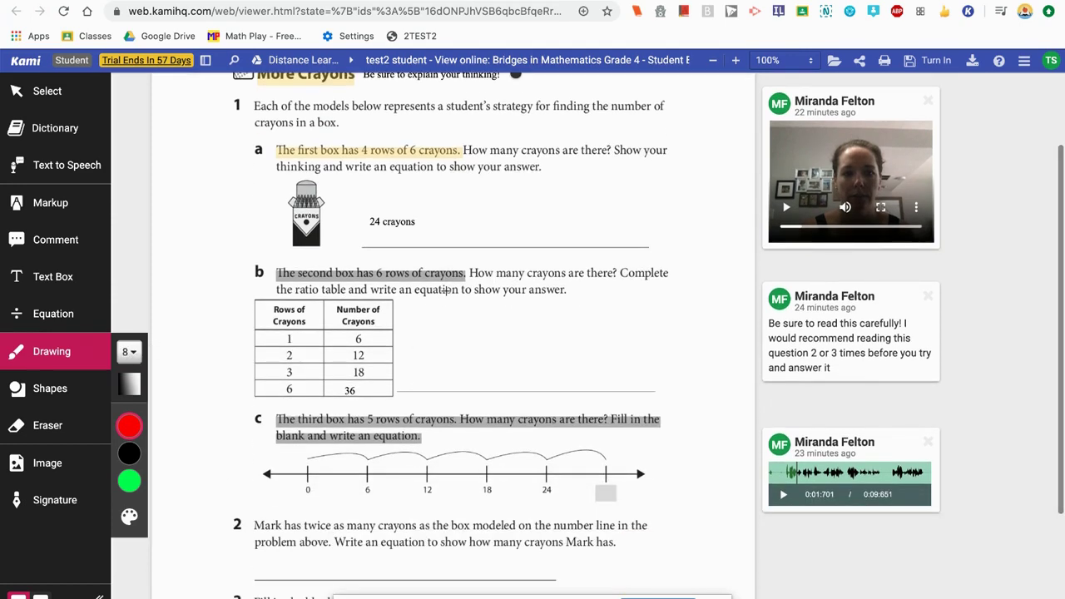
mouse_move(430, 324)
mouse_down()
mouse_move(450, 372)
mouse_move(427, 363)
mouse_move(502, 379)
mouse_up()
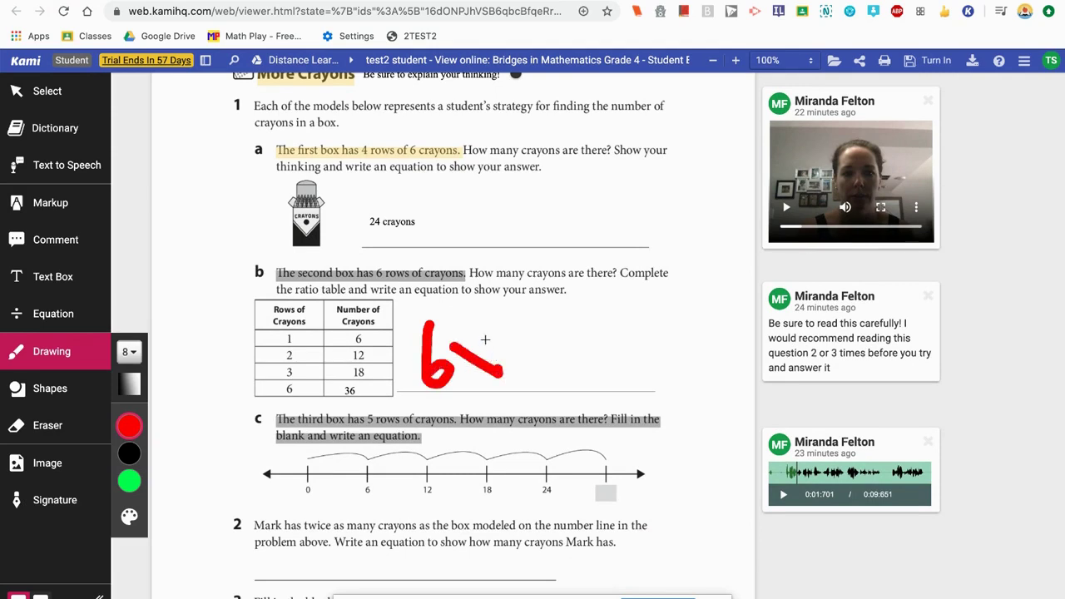
drag(486, 337, 476, 403)
mouse_move(531, 314)
mouse_down()
mouse_move(533, 387)
mouse_move(539, 366)
mouse_up()
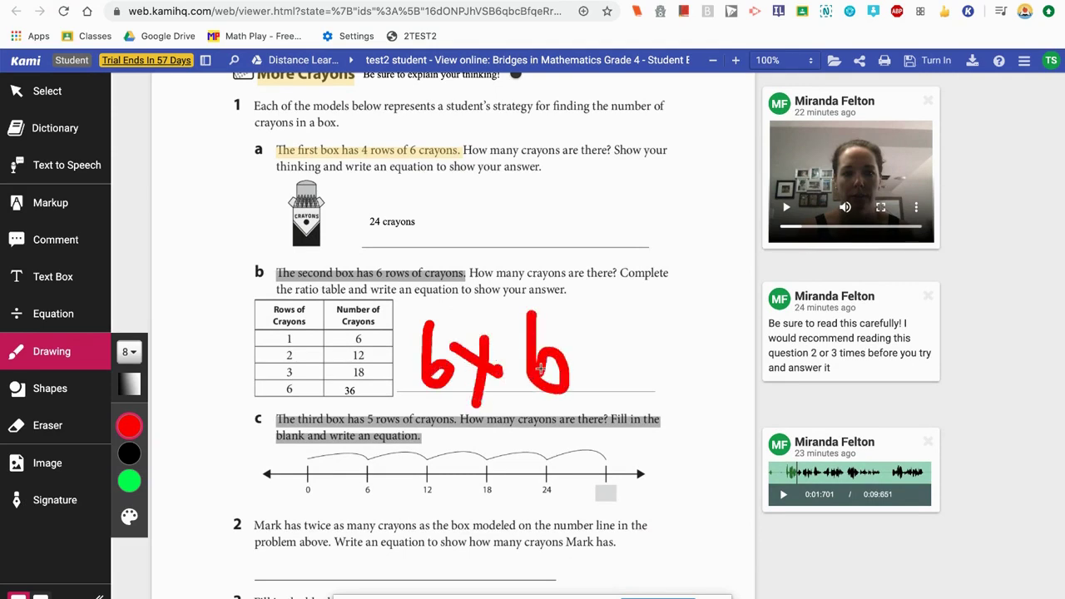
mouse_move(594, 325)
mouse_down()
mouse_move(608, 313)
mouse_move(619, 326)
mouse_up()
drag(599, 352, 632, 334)
click(860, 320)
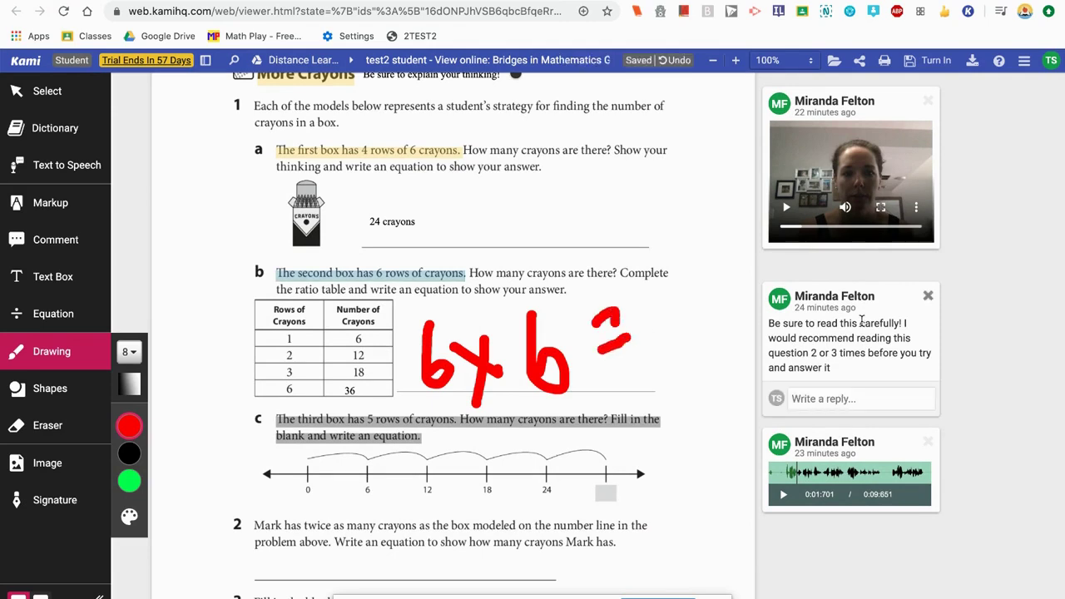
scroll(861, 321, up, 3)
mouse_move(863, 326)
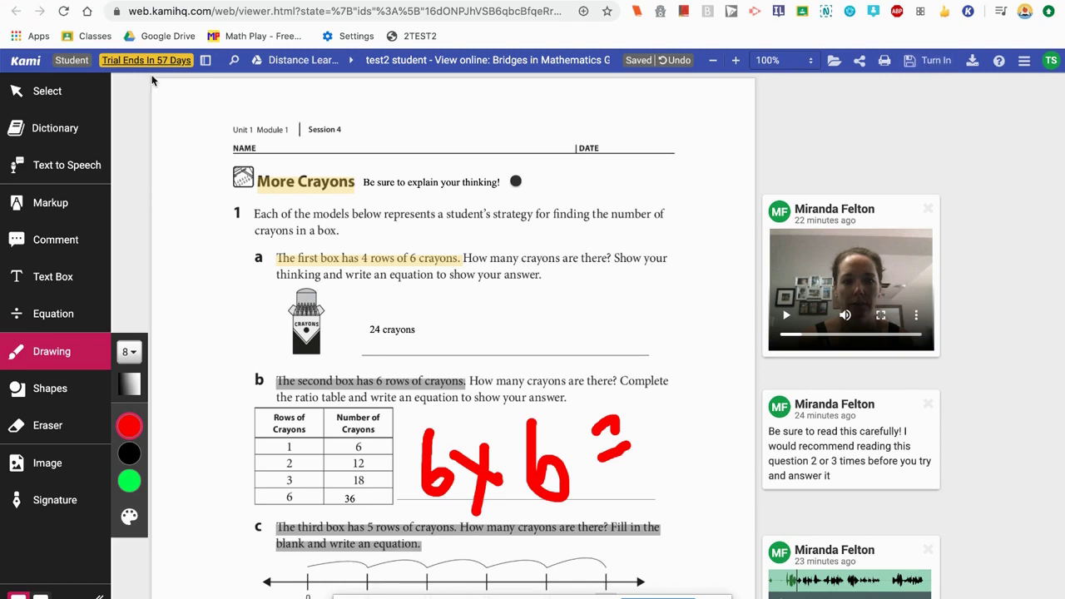
Step: Check the student's assignment view in Google Classroom, and turn in the annotated worksheet for the More Crayons Activity from Kami
key(ctrl+w)
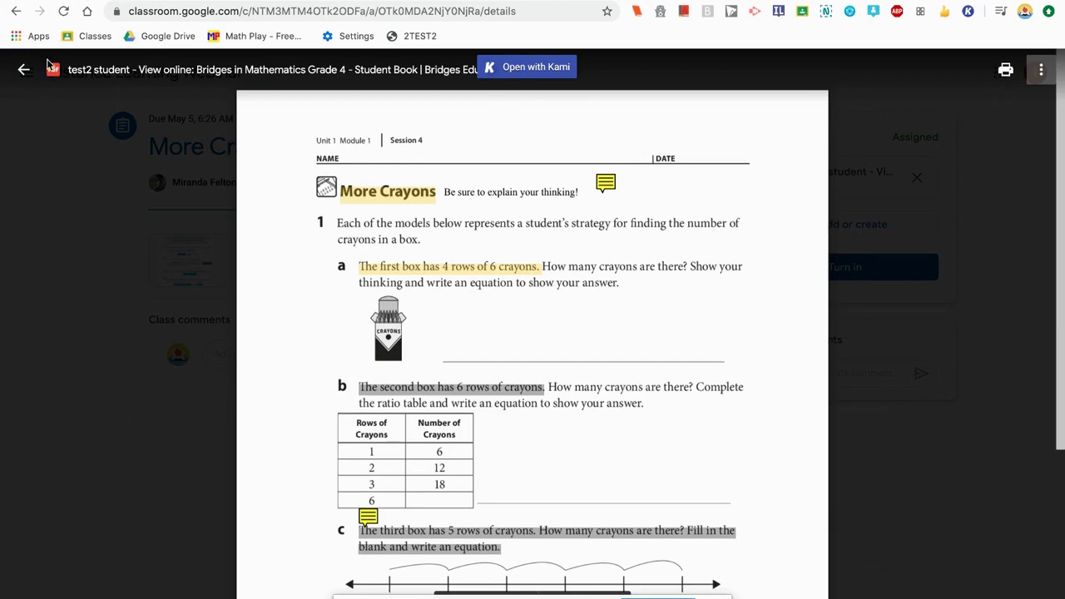
click(21, 71)
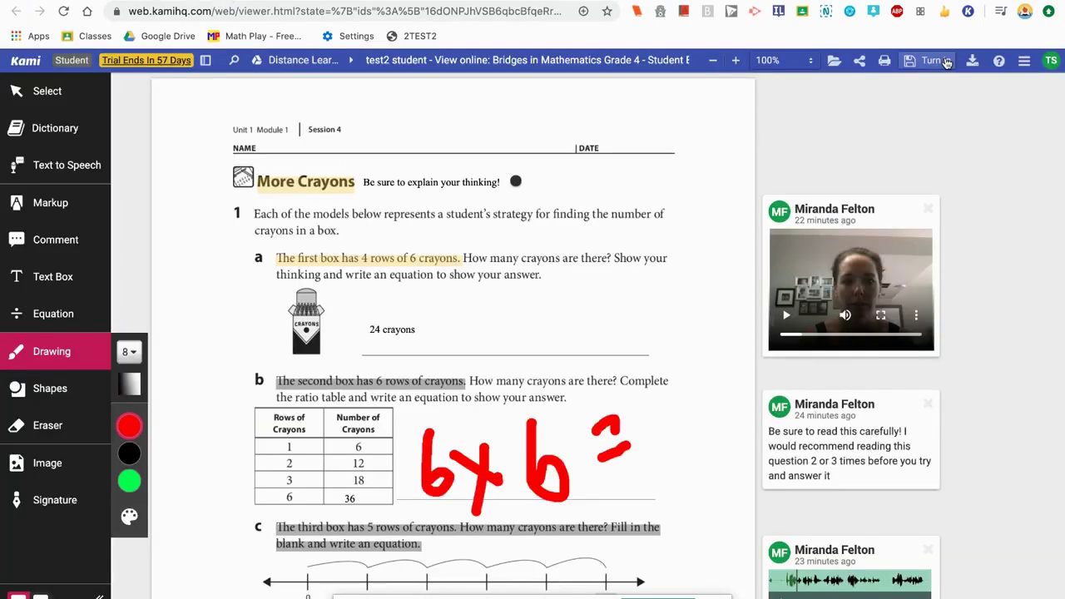
click(933, 60)
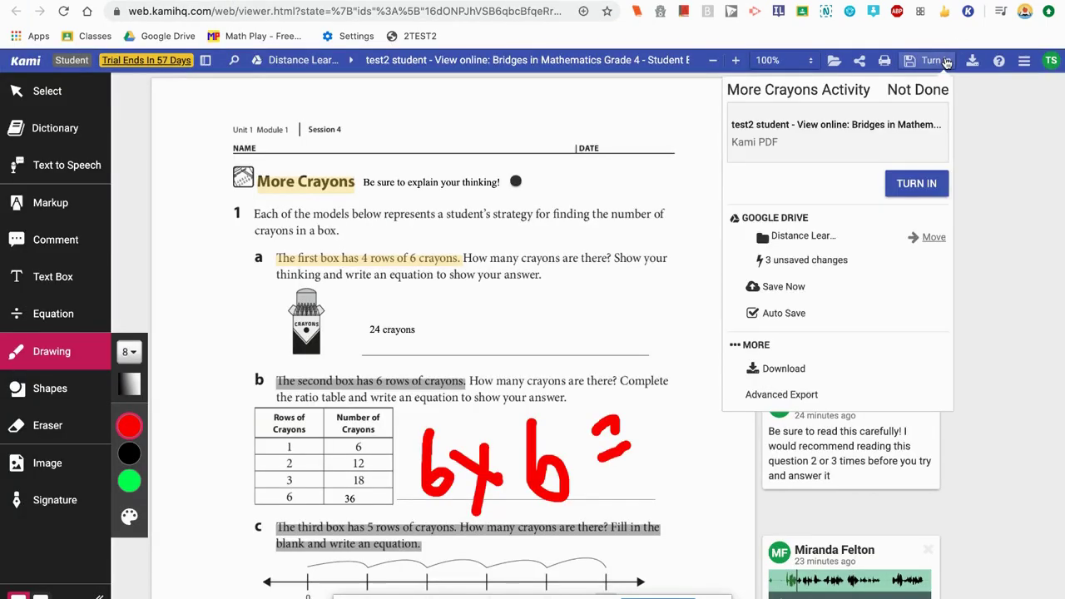
click(917, 185)
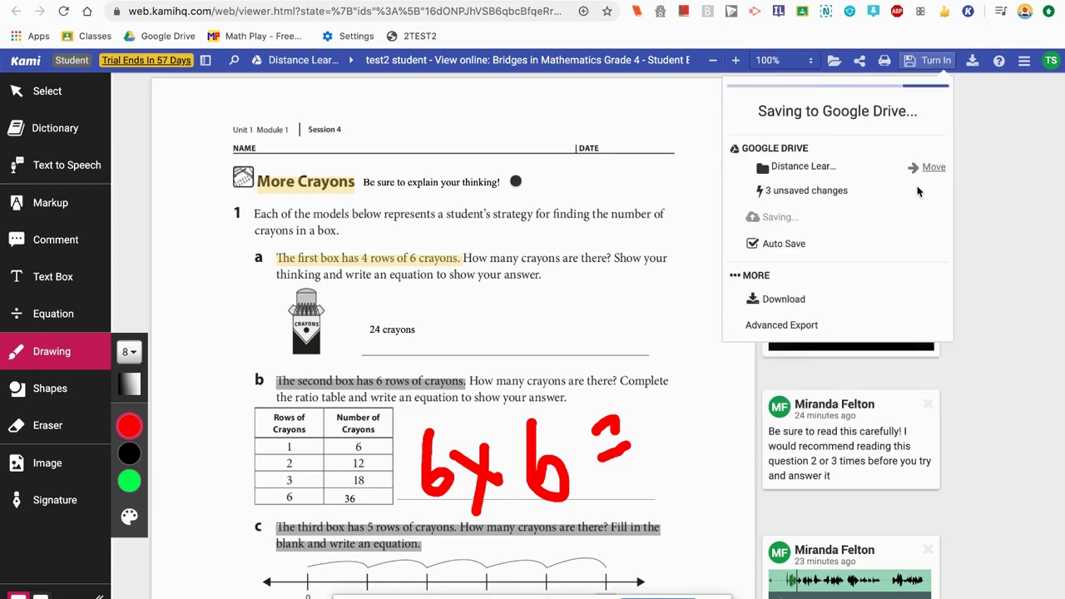
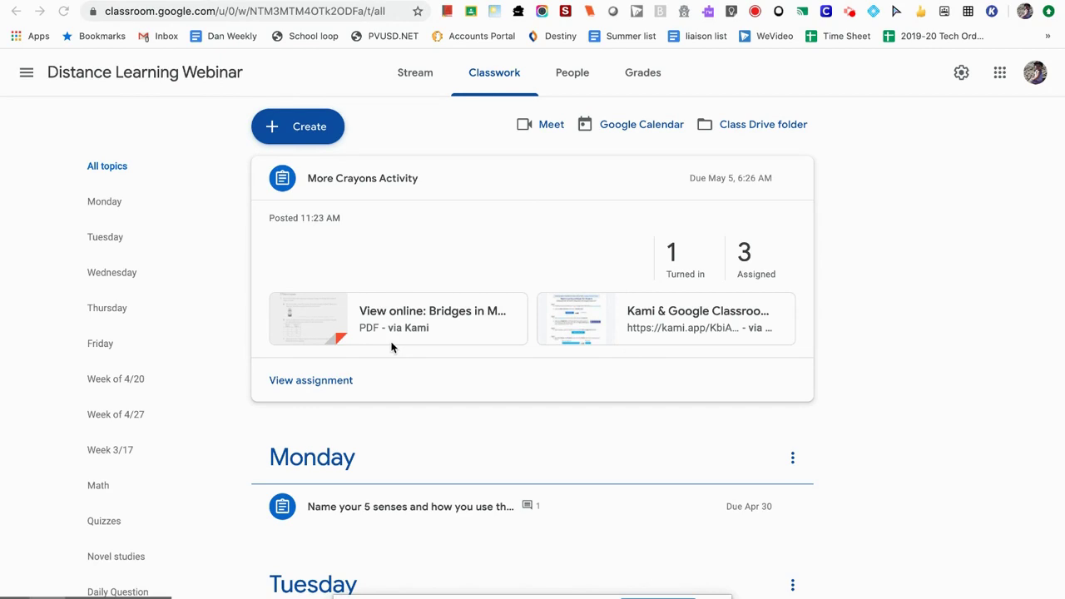
Step: Open the student's turned-in work for the More Crayons Activity from the teacher's Classroom and look through the annotated worksheet
click(310, 384)
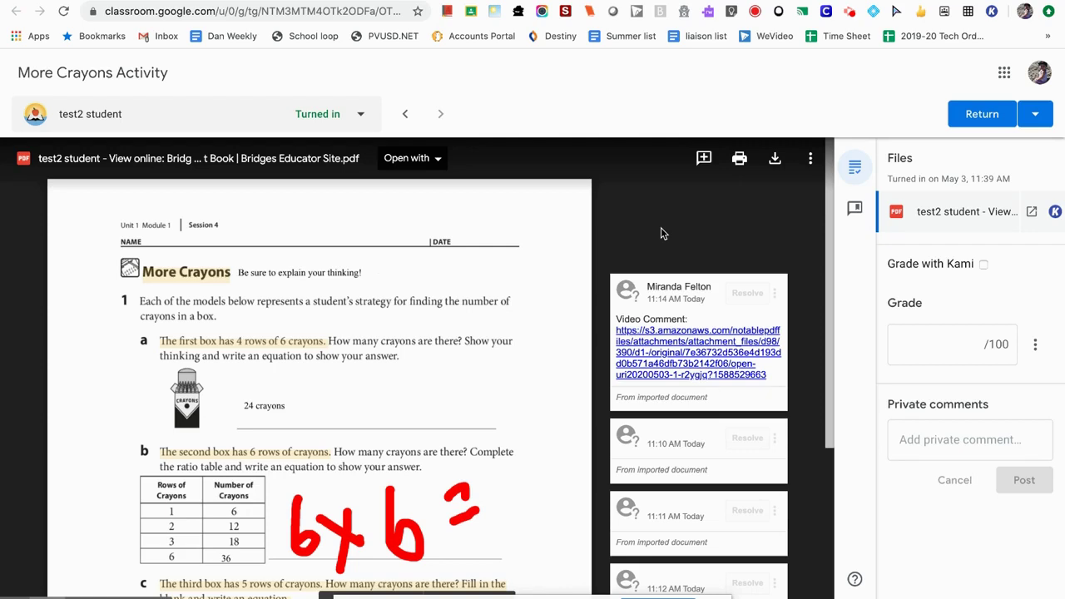
scroll(660, 227, down, 2)
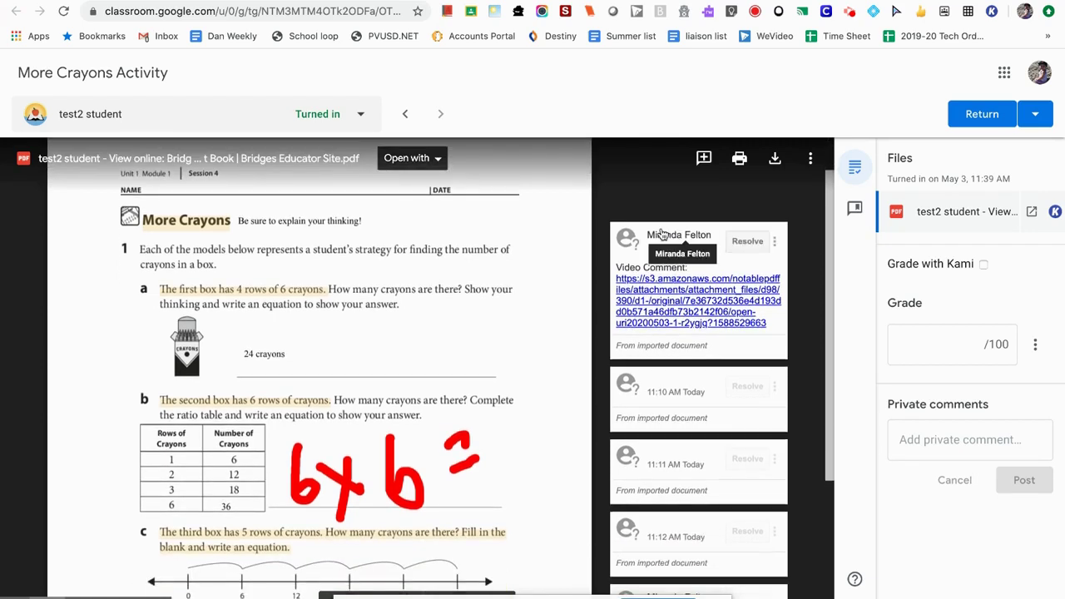
scroll(662, 236, up, 2)
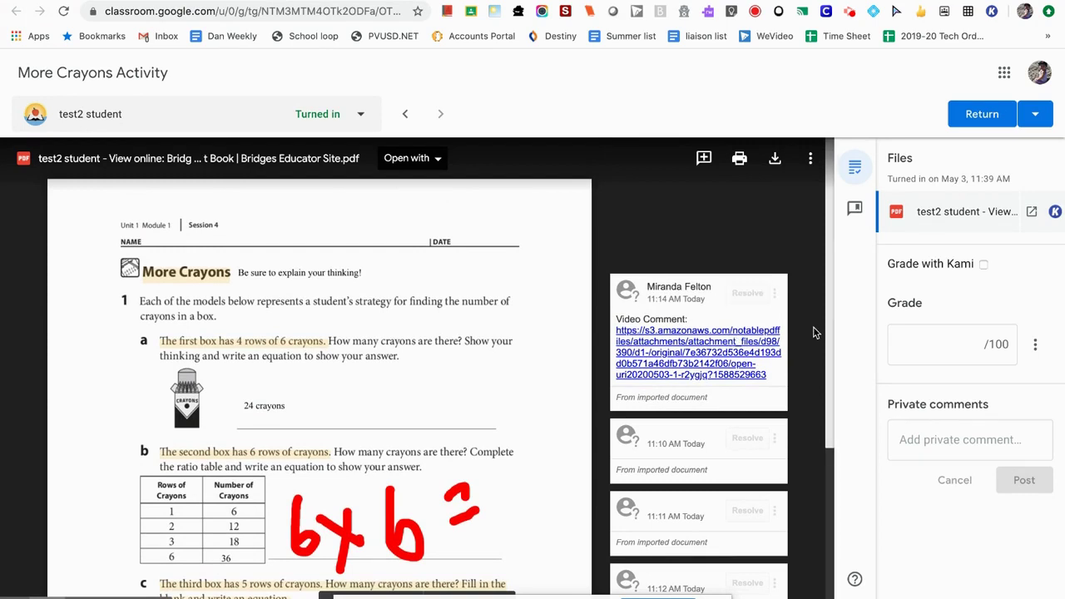
scroll(814, 332, down, 2)
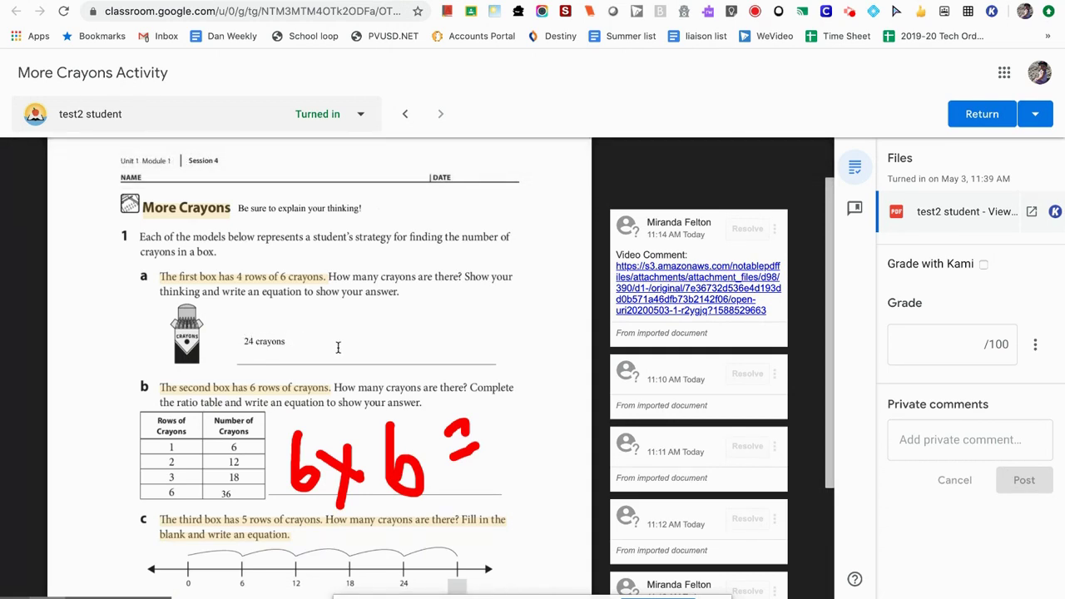
scroll(338, 347, down, 2)
scroll(337, 347, down, 4)
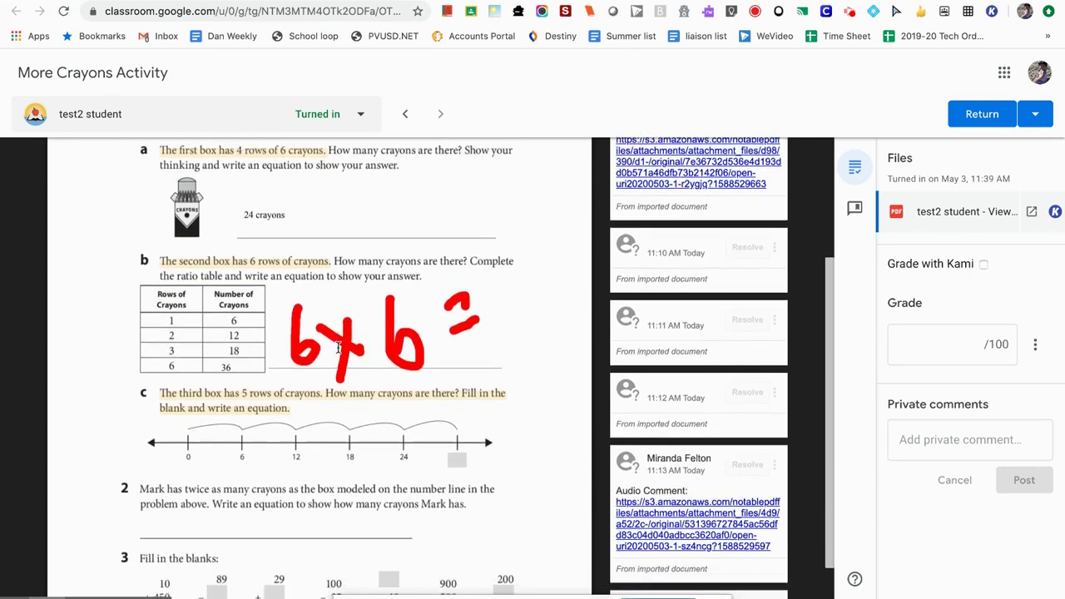
scroll(337, 347, up, 8)
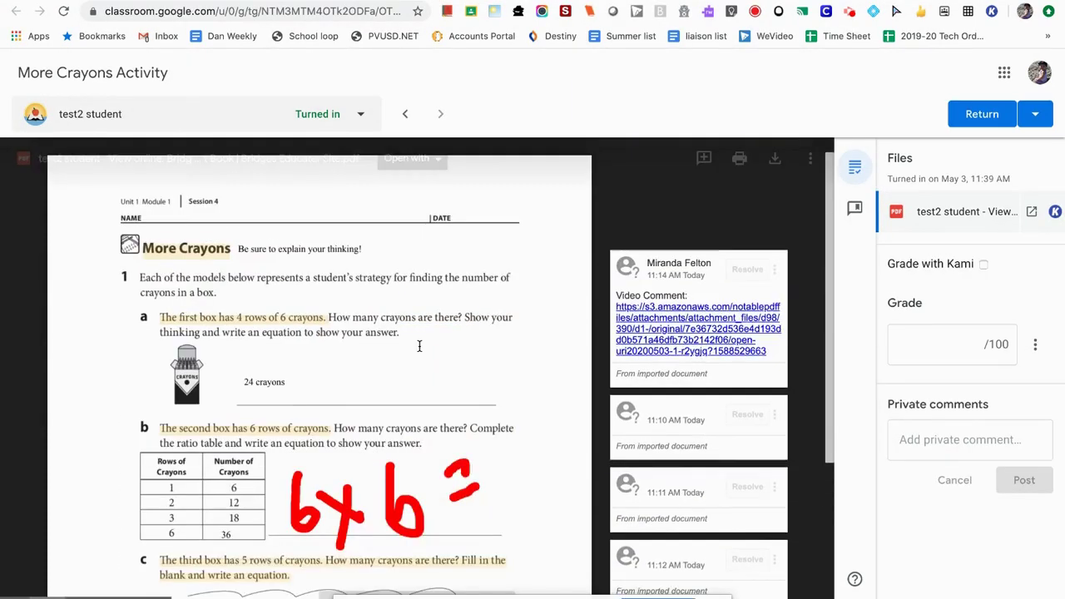
Step: Enter a grade of 89 out of 100 for the submission, and look over its imported comments
click(948, 345)
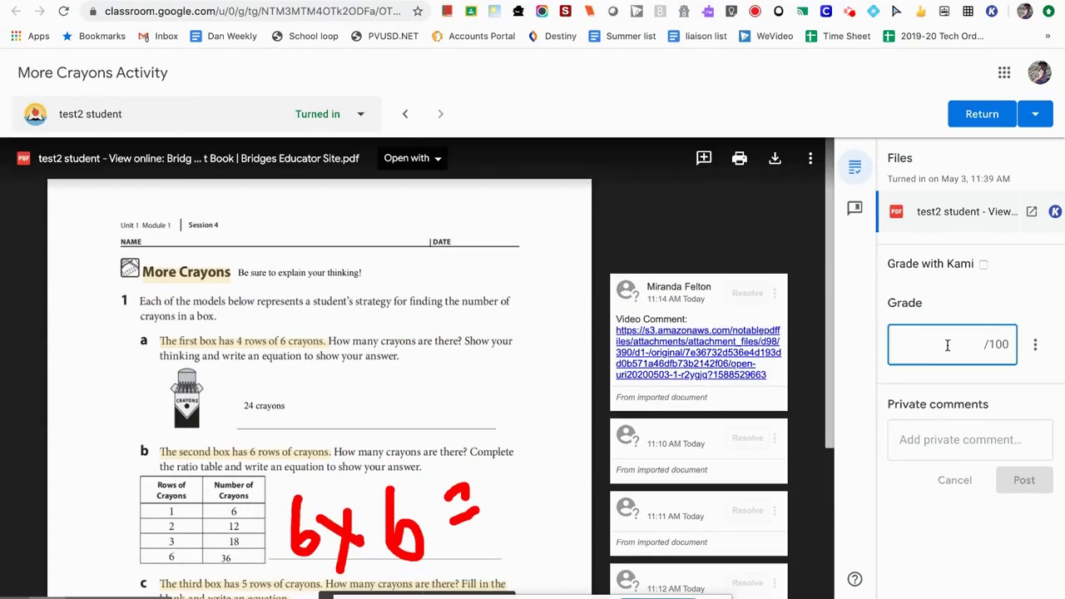
text(89)
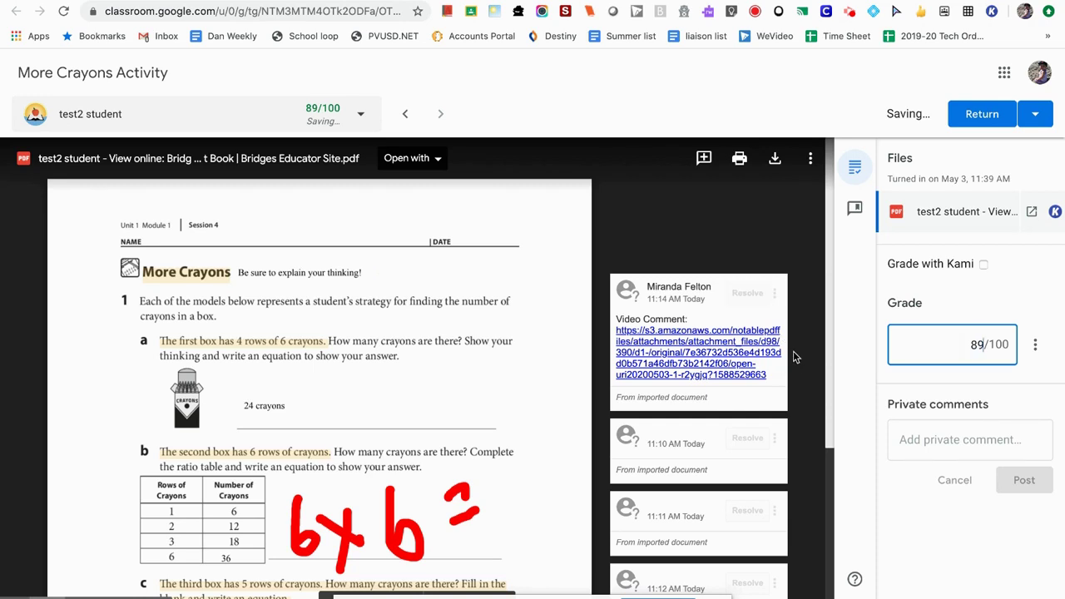
drag(828, 333, 825, 408)
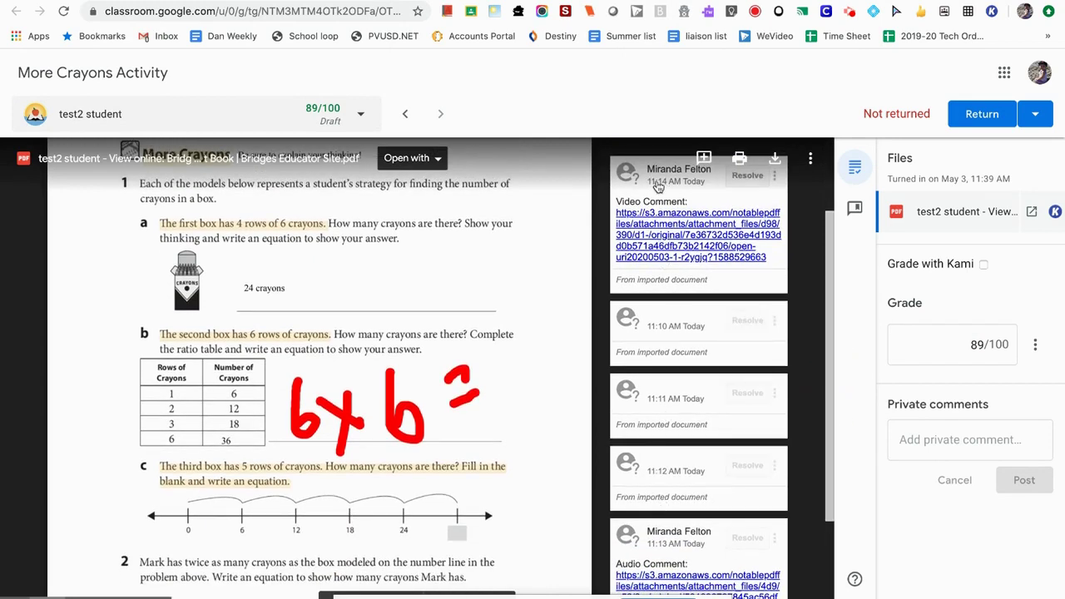
drag(829, 351, 835, 165)
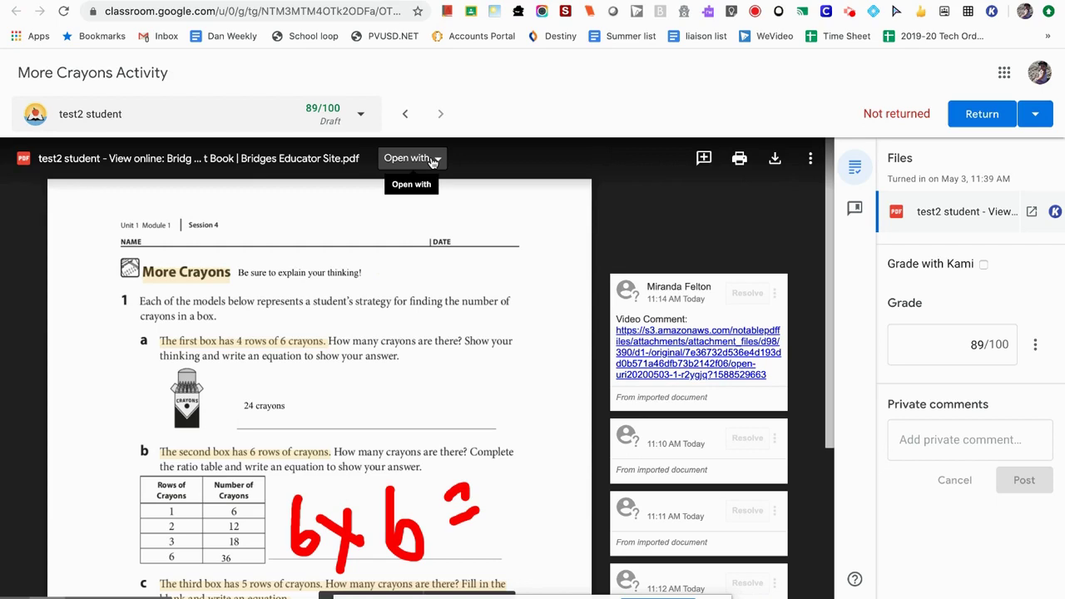
Step: Open the submitted worksheet with Kami, review the student's answers and the comments, and return to the grading view
click(433, 159)
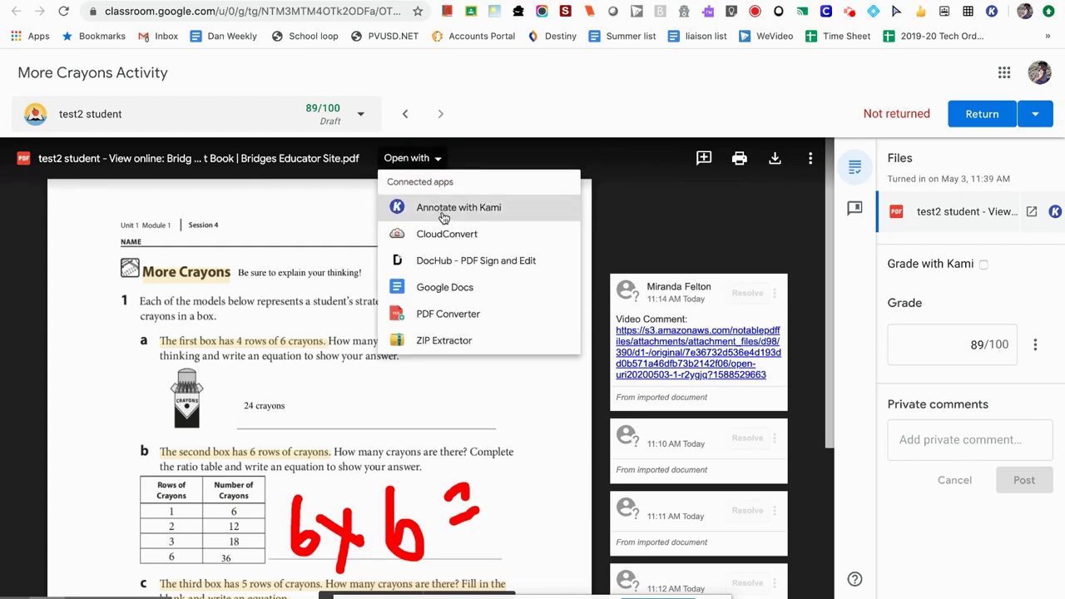
click(443, 209)
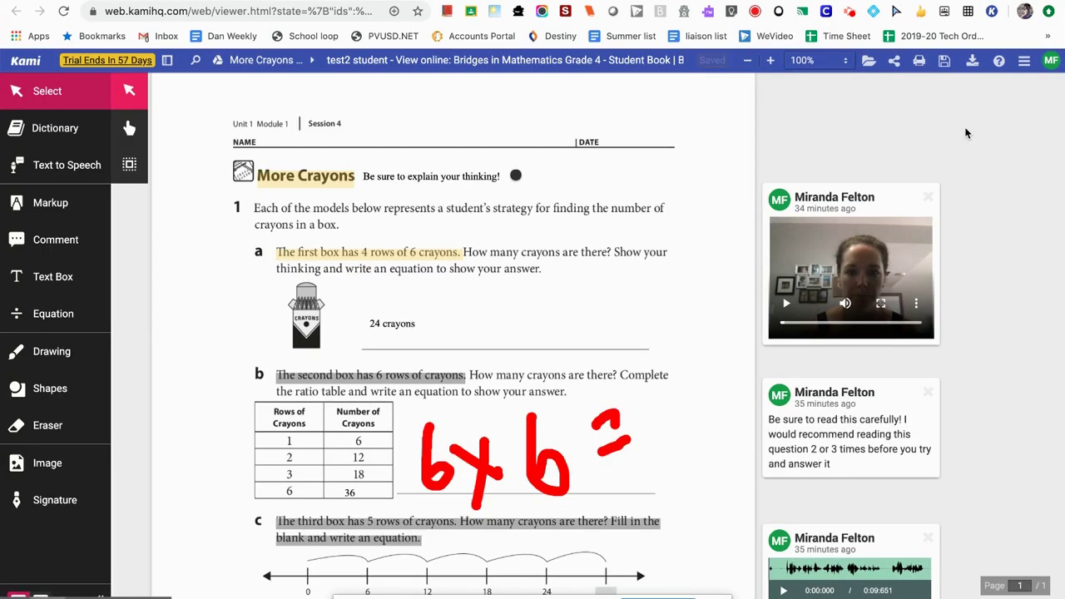
scroll(965, 133, down, 2)
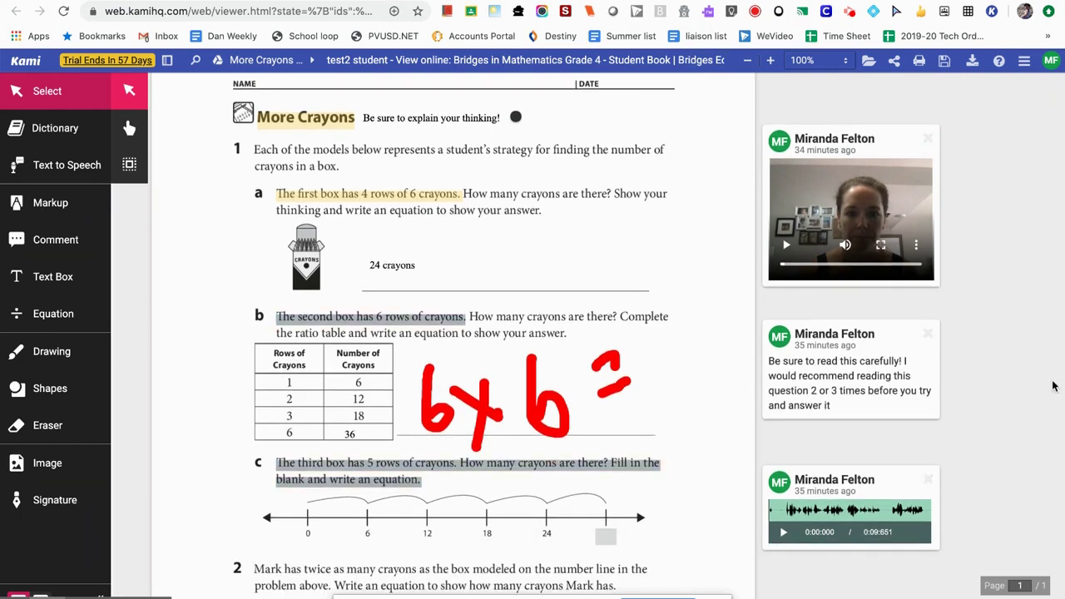
scroll(1052, 385, down, 5)
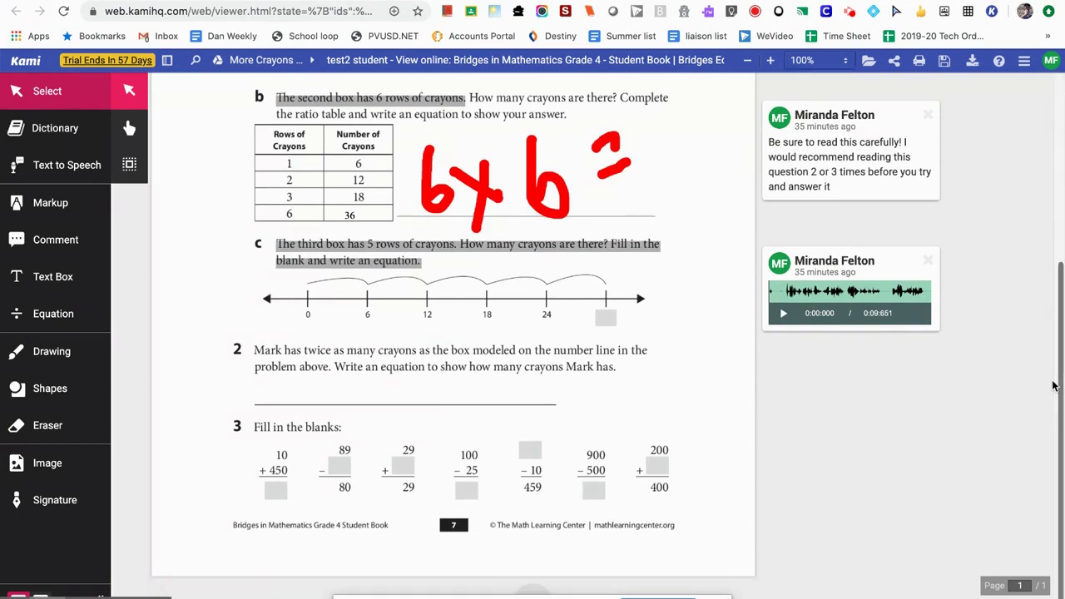
scroll(1052, 385, up, 6)
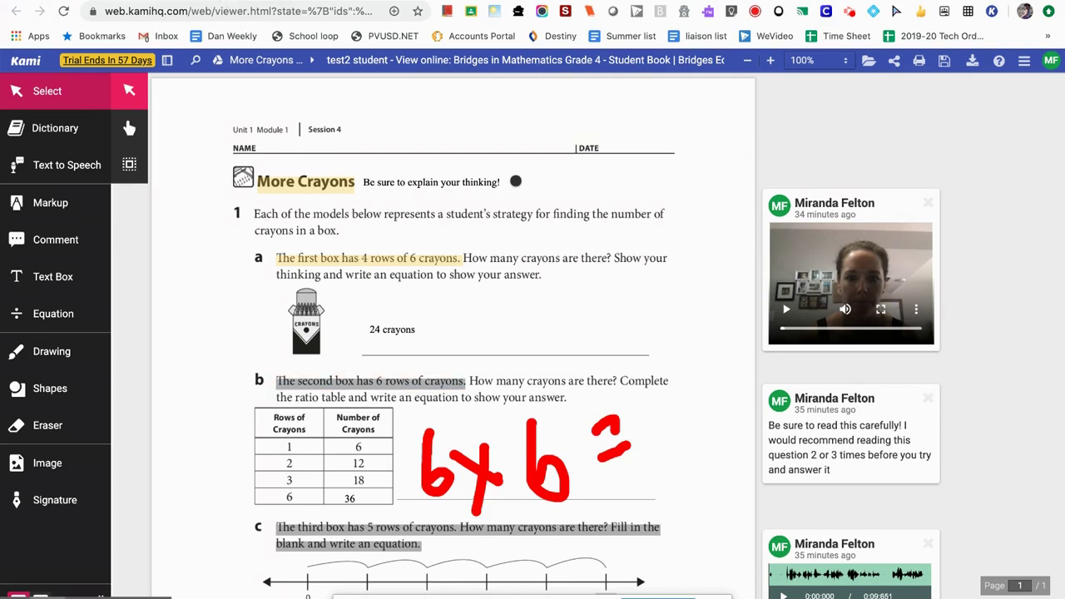
key(ctrl+w)
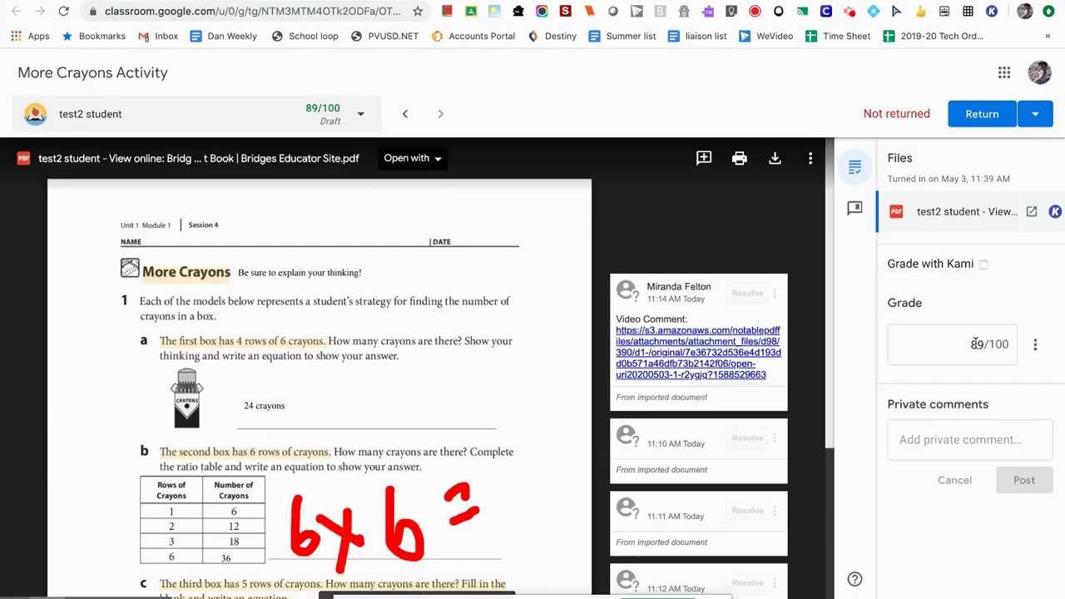
Step: Change the submission's grade to 90 out of 100 and return the work to the student
click(986, 349)
key(BackSpace)
key(BackSpace)
text(90)
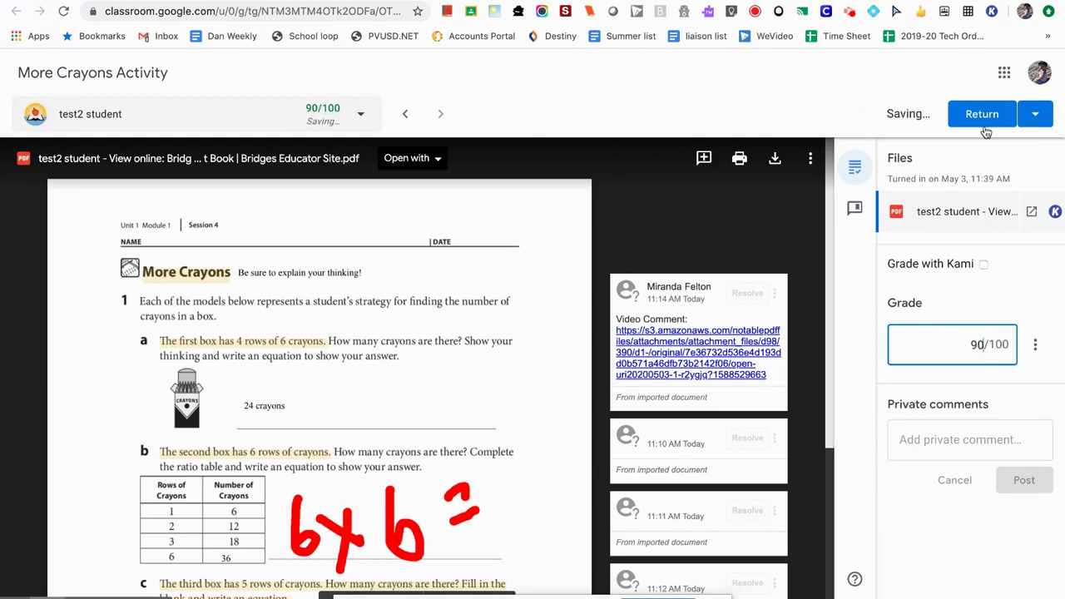
click(982, 114)
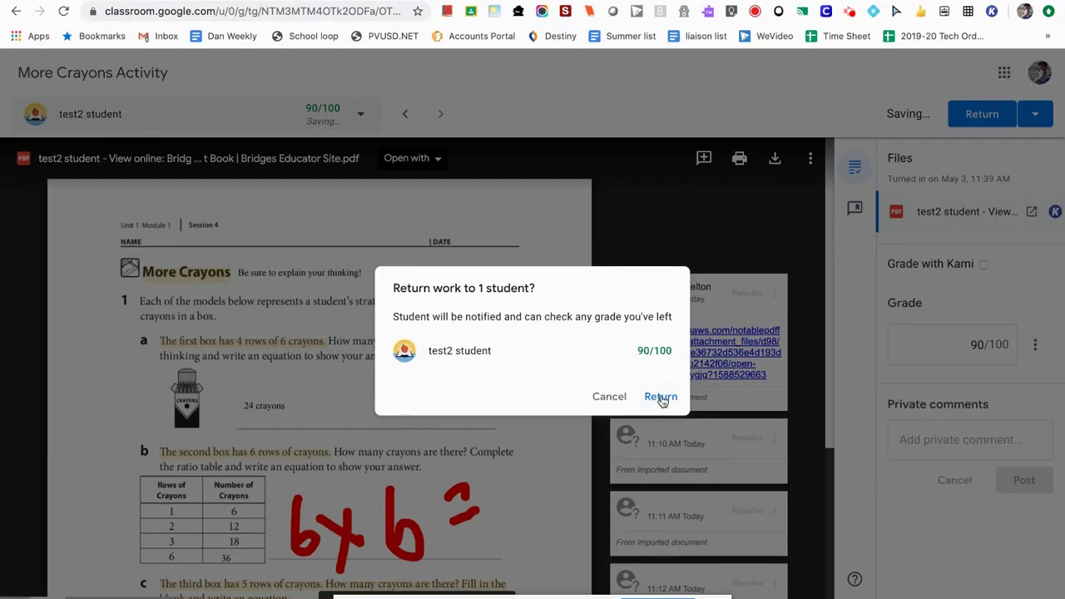
click(660, 397)
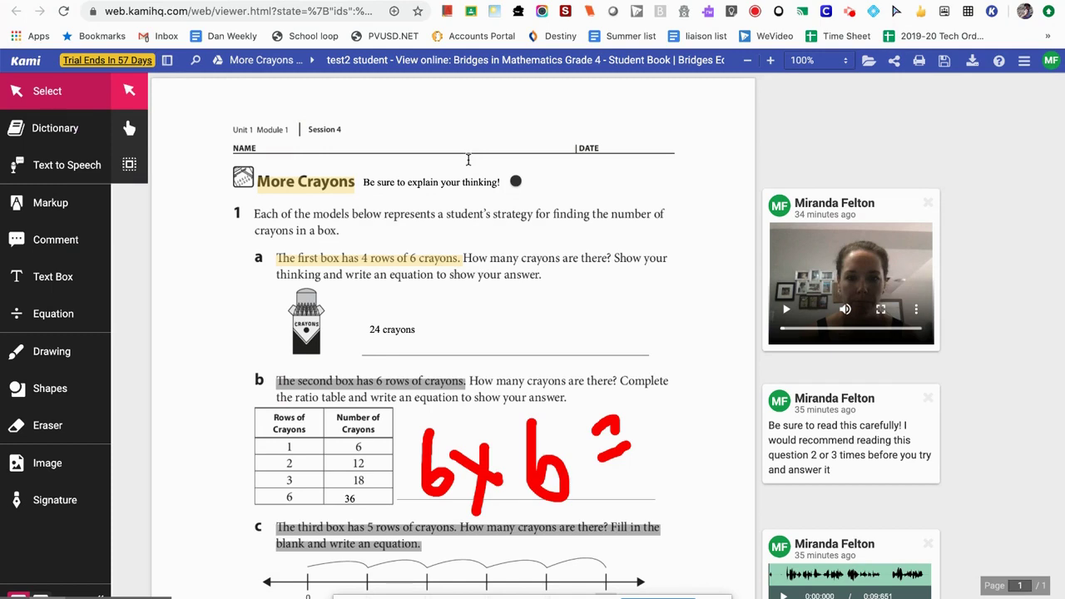
Step: Switch to Kami's Education Pricing page and look over the Basic, Teacher, and School & District plans
click(747, 4)
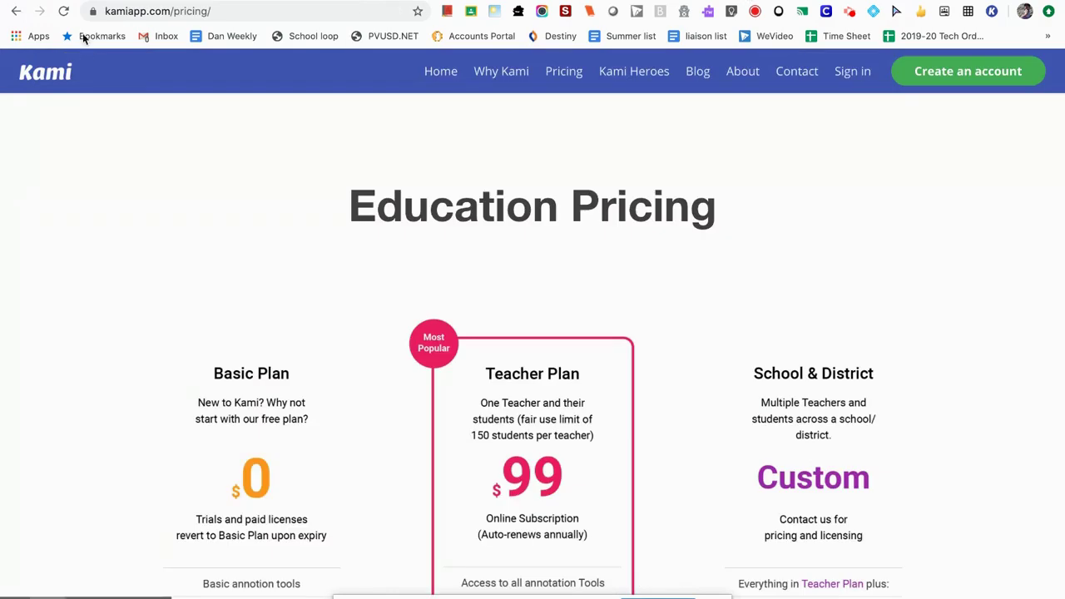
click(193, 11)
scroll(533, 369, down, 10)
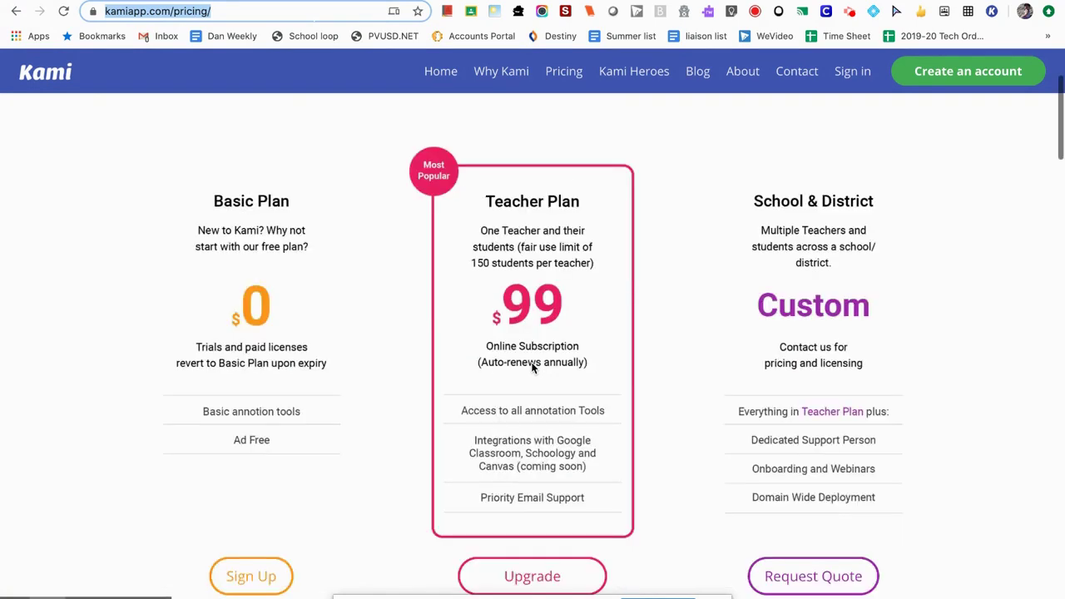
Step: Compare the Basic, Teacher Plan, and School & District columns across Kami's feature table, from Annotation Tools to Other Tools
scroll(533, 368, down, 3)
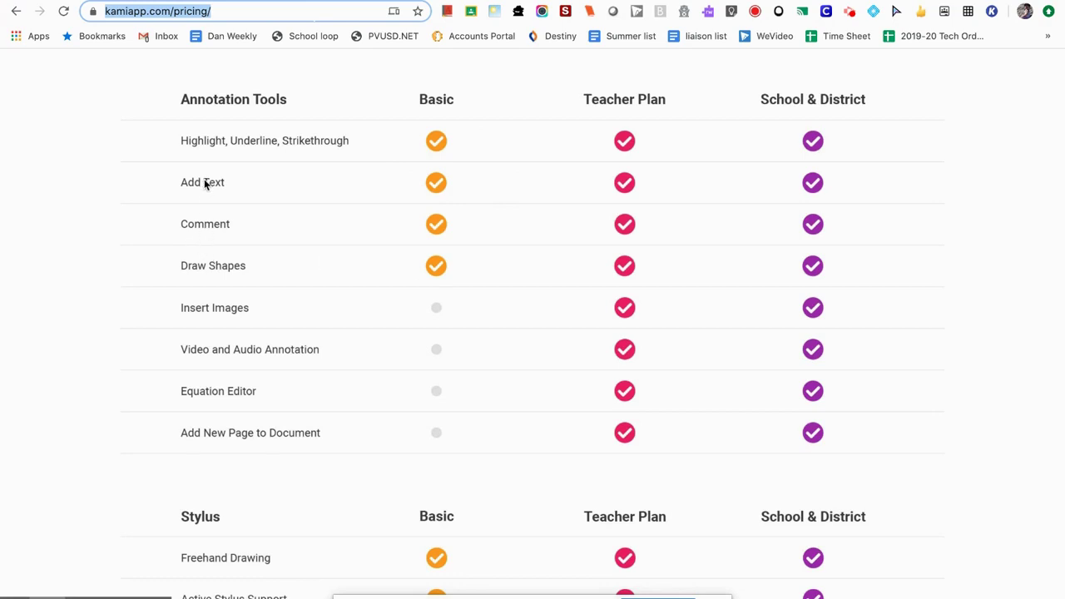
scroll(388, 337, down, 2)
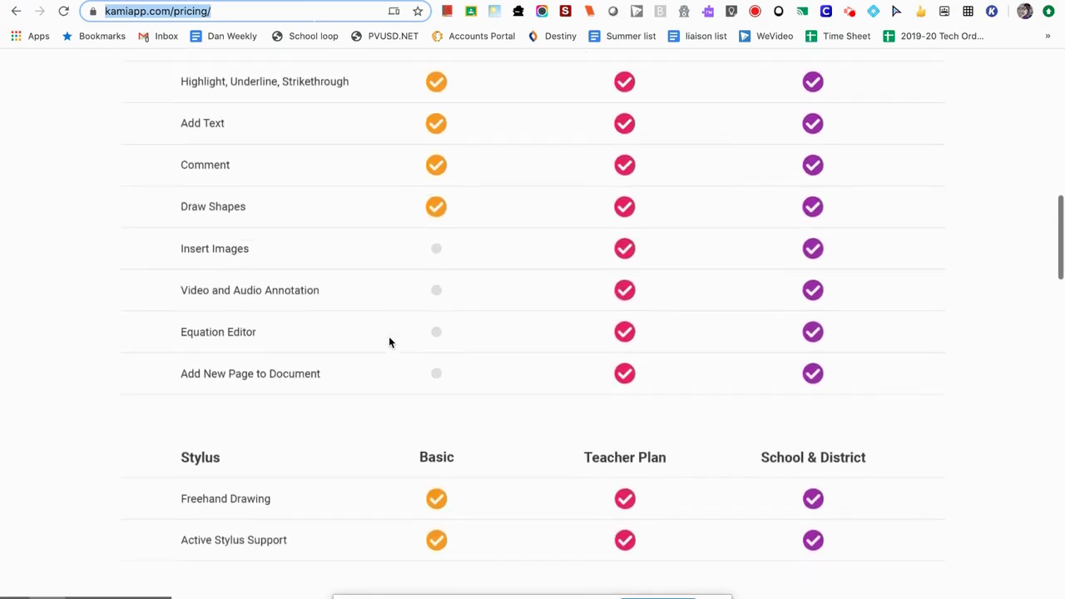
scroll(388, 342, down, 1)
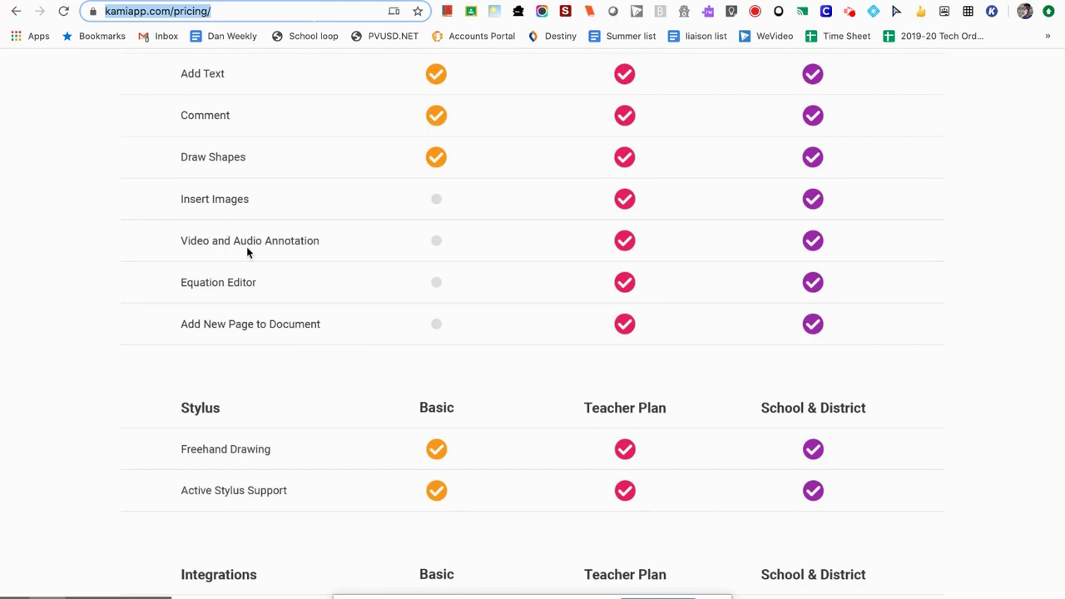
scroll(247, 251, down, 2)
scroll(246, 252, down, 1)
scroll(247, 252, down, 1)
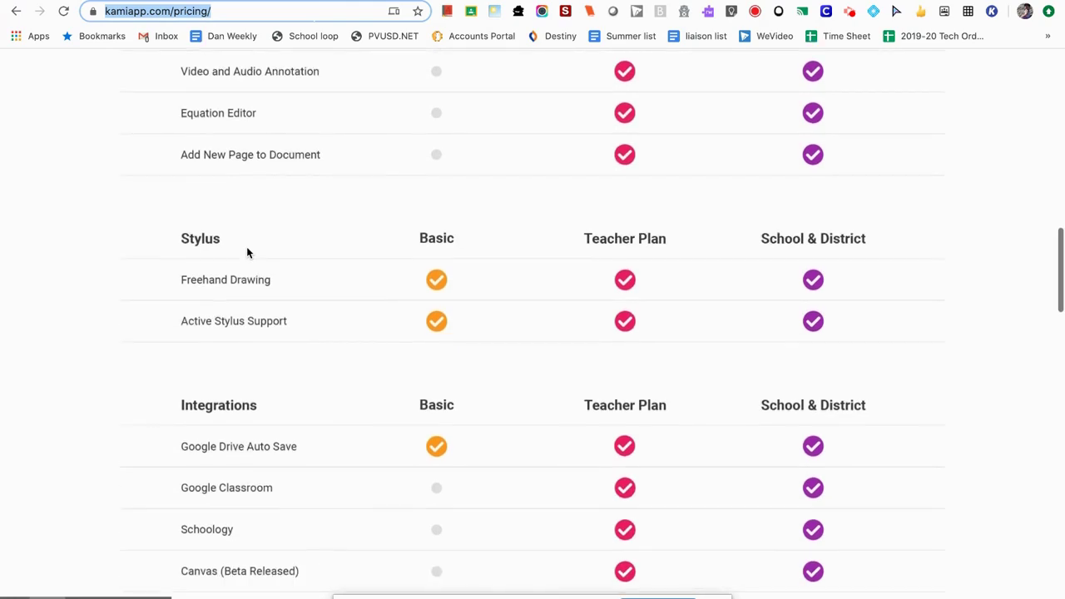
scroll(246, 252, down, 3)
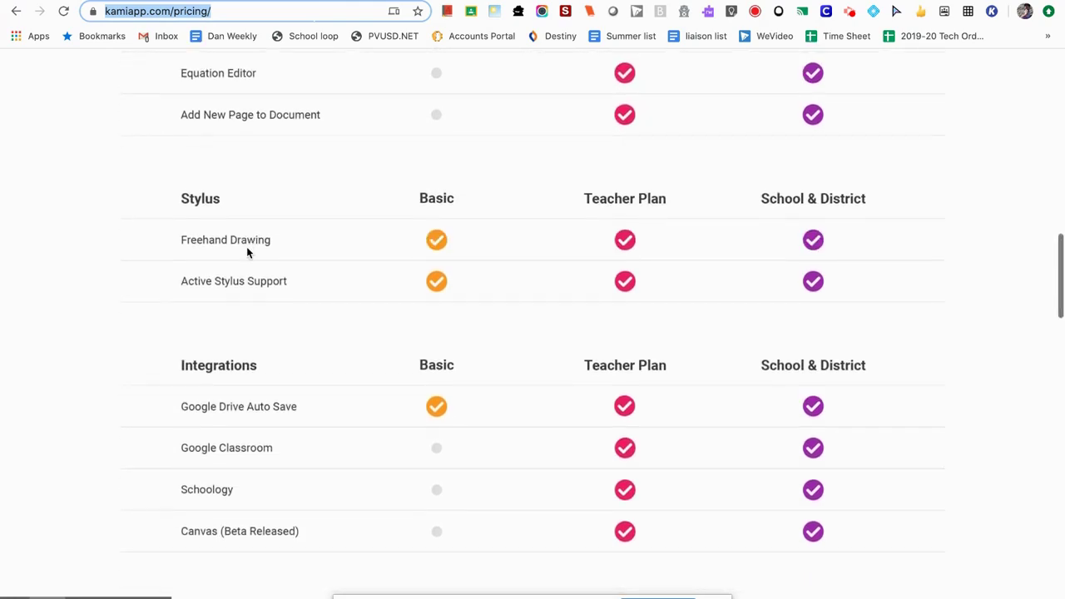
scroll(246, 252, down, 5)
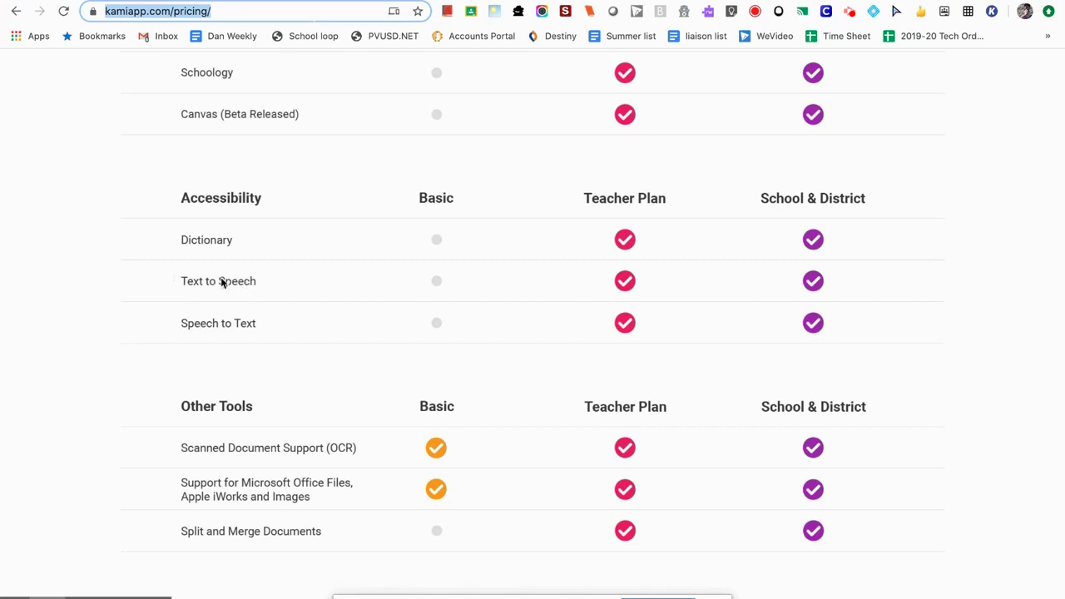
scroll(247, 280, up, 10)
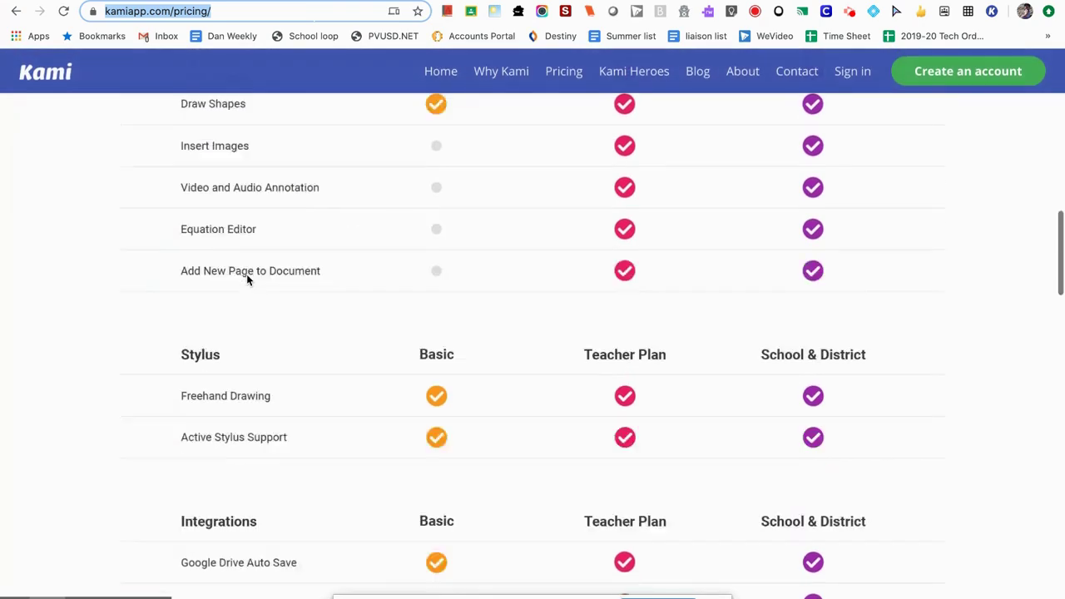
scroll(247, 283, up, 1)
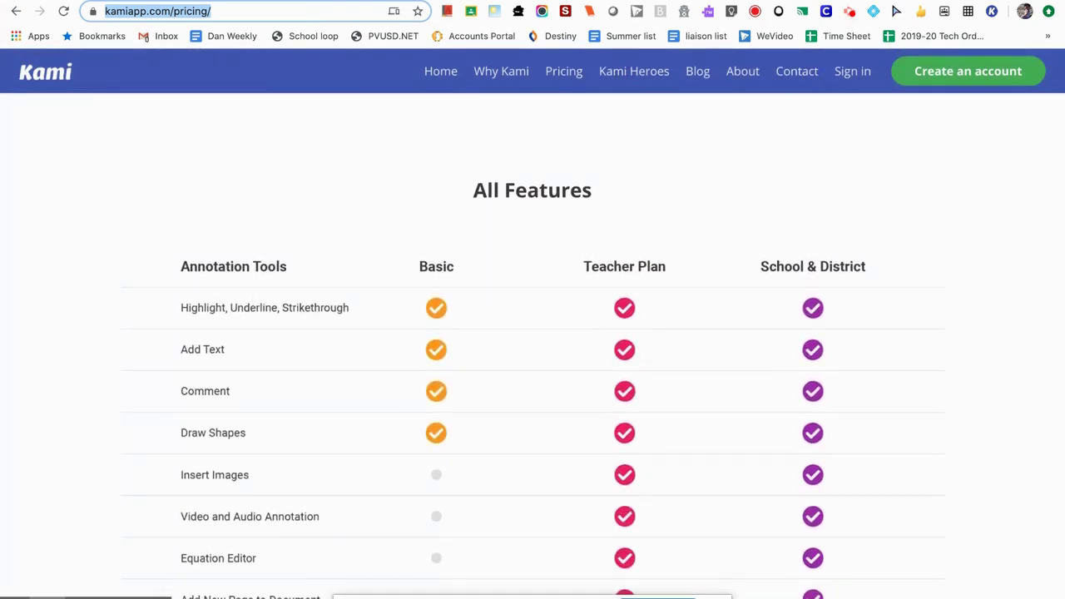
Step: Open Kami's YouTube channel and look over its Kami for Remote Learning and How to use Kami video sections
text(youtube.com/channel/UCeaZffcscItkzj3nUNW1H-A)
key(Return)
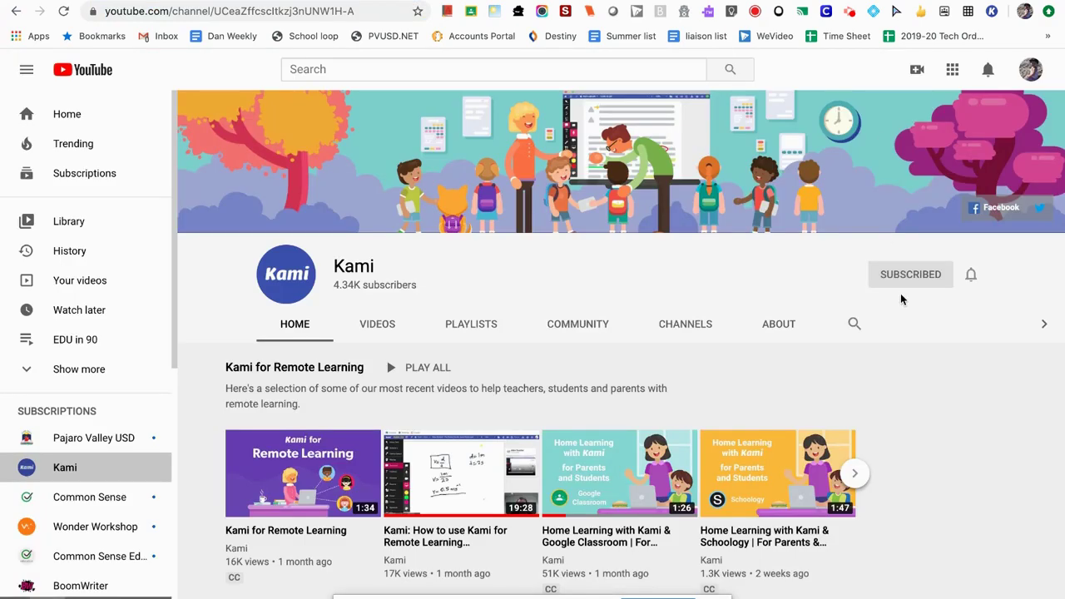
scroll(962, 384, down, 3)
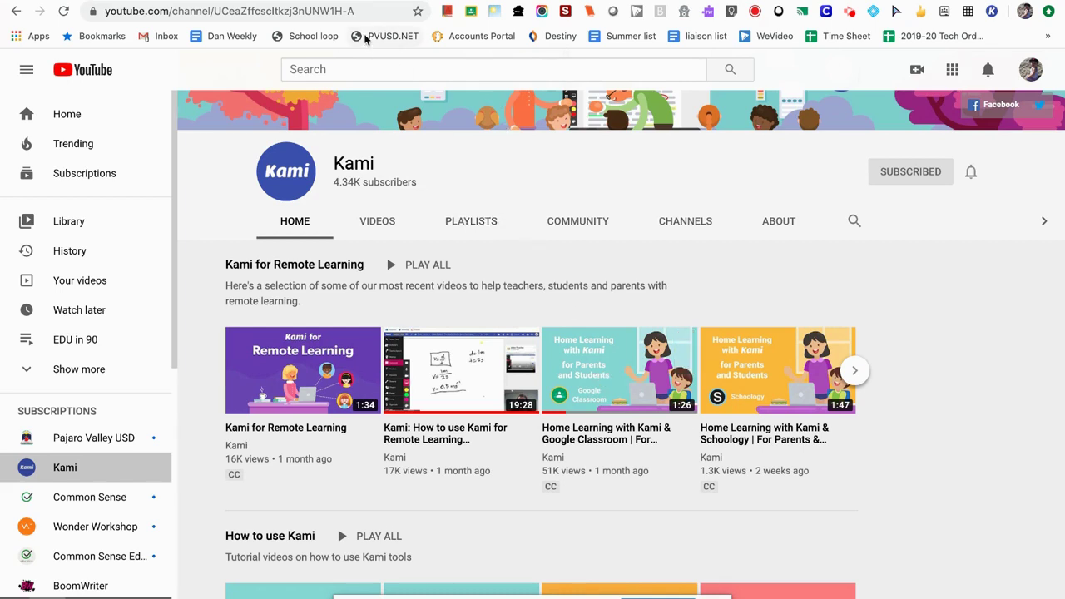
Step: Go to the PVUSD.NET district website and open the Distance Learning Resources for staff
click(393, 37)
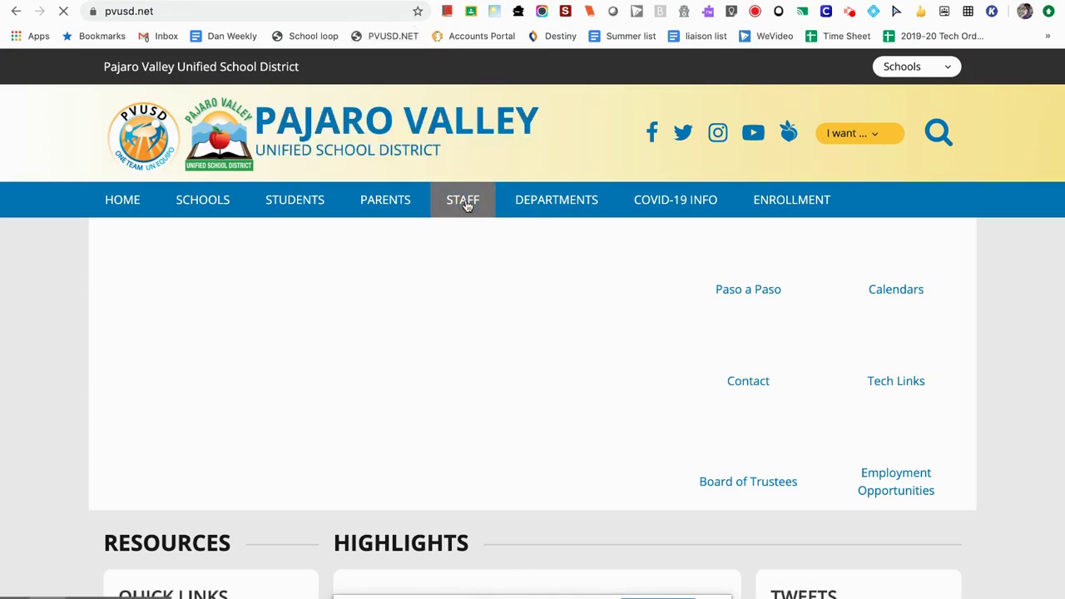
mouse_move(468, 208)
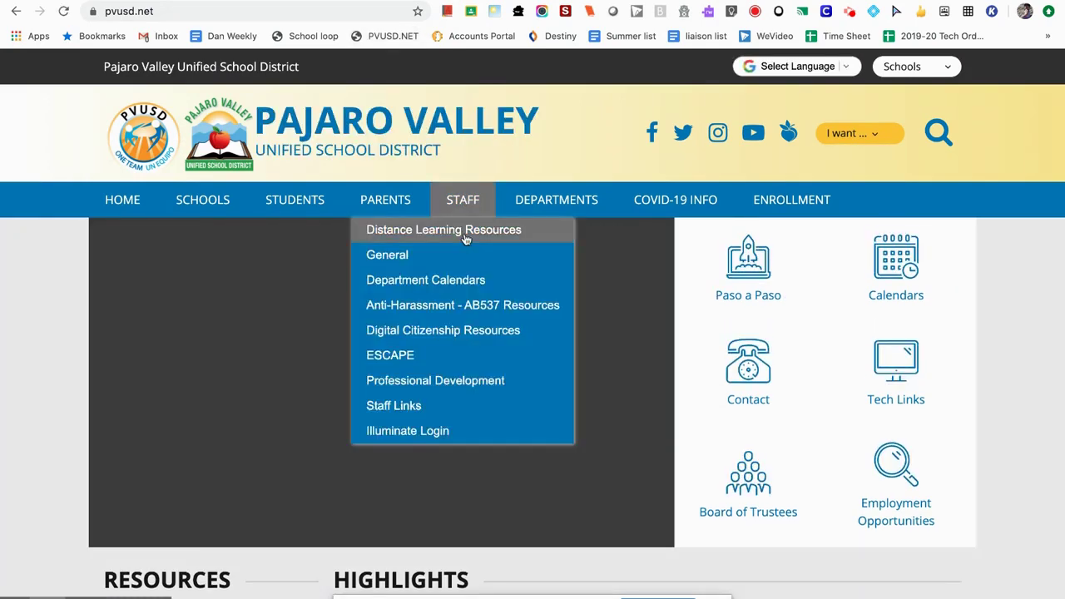
click(466, 239)
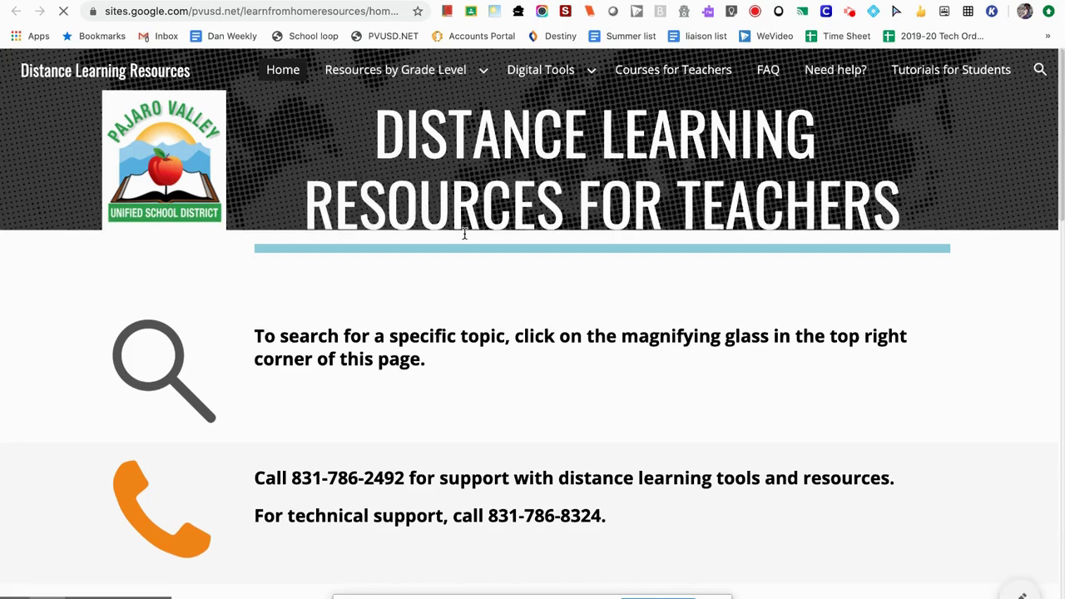
Step: Open the Digital Tools page and look through the tools by topic and in ABC order to find Kami
click(555, 76)
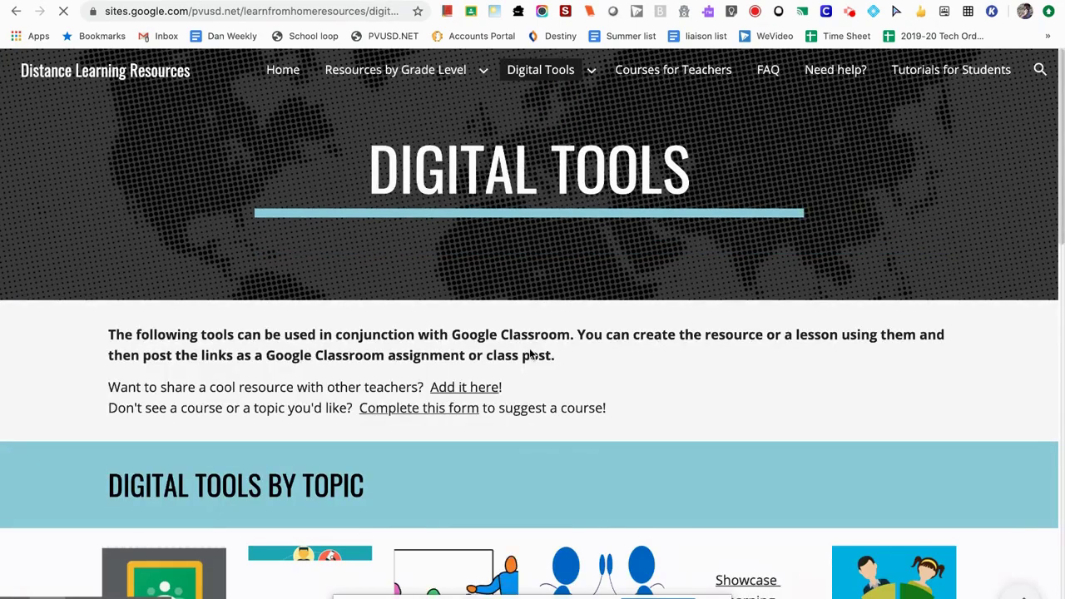
scroll(553, 445, down, 2)
scroll(553, 449, down, 4)
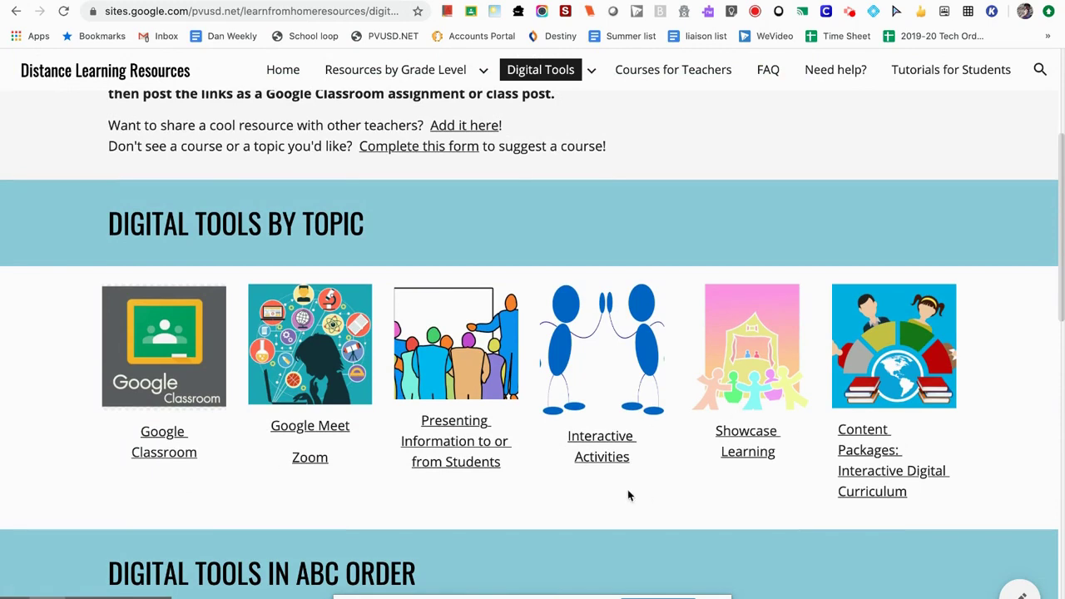
scroll(628, 495, down, 5)
scroll(627, 495, down, 7)
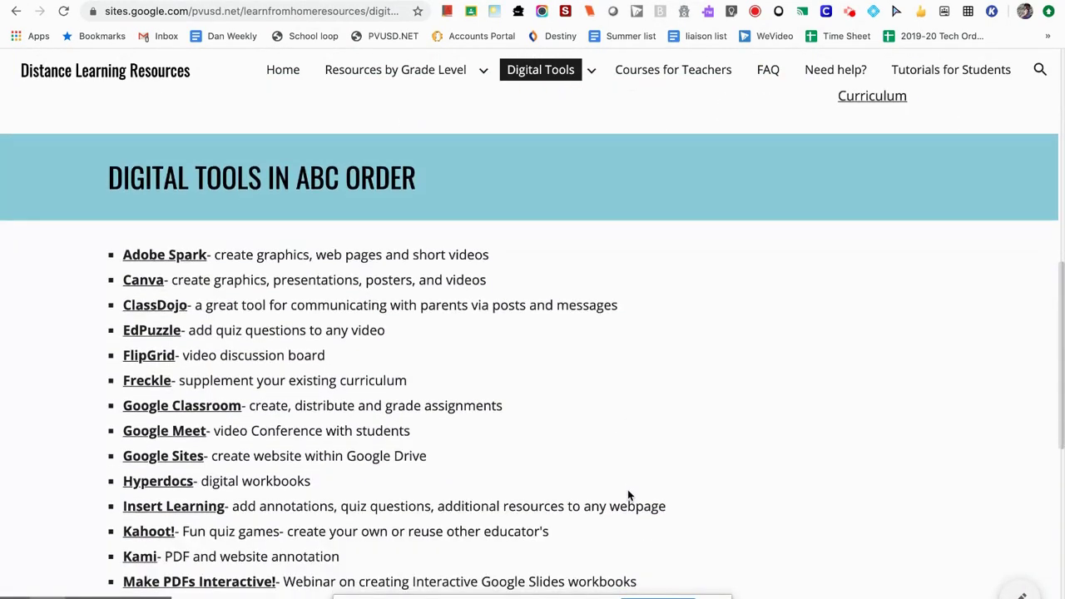
Step: Open the Kami entry from the alphabetical tool list and examine the Kami section's description, tutorial videos, and YouTube channel link
click(136, 415)
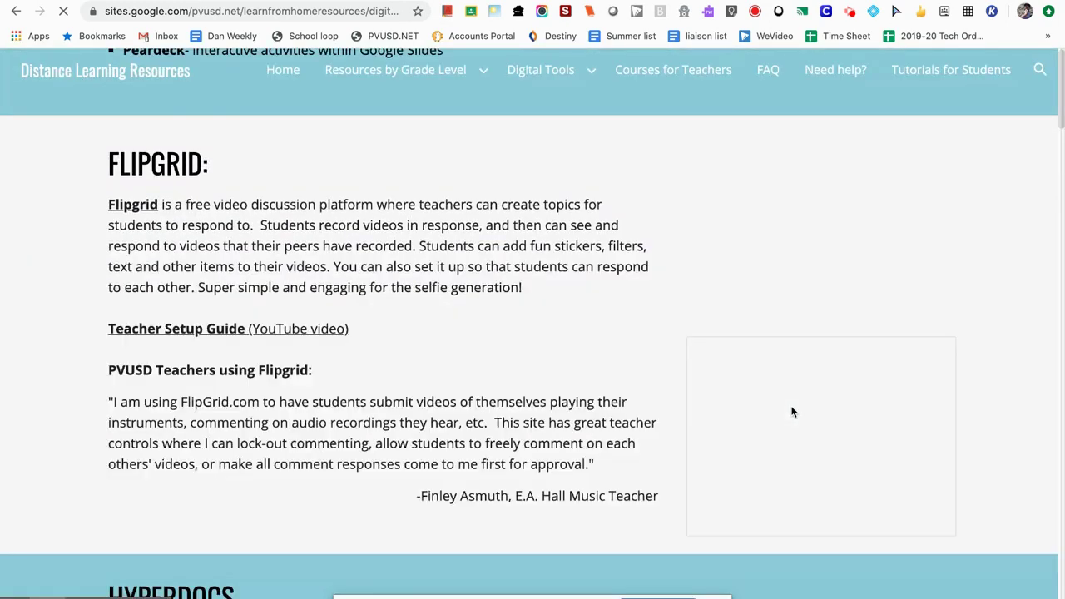
scroll(792, 411, down, 10)
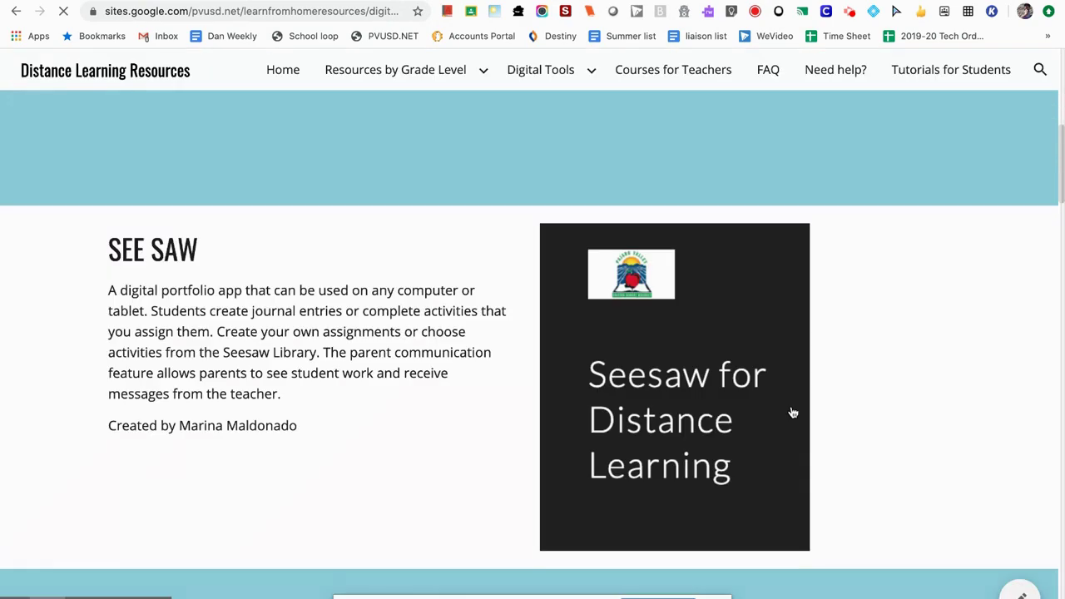
scroll(792, 411, down, 3)
scroll(793, 412, down, 6)
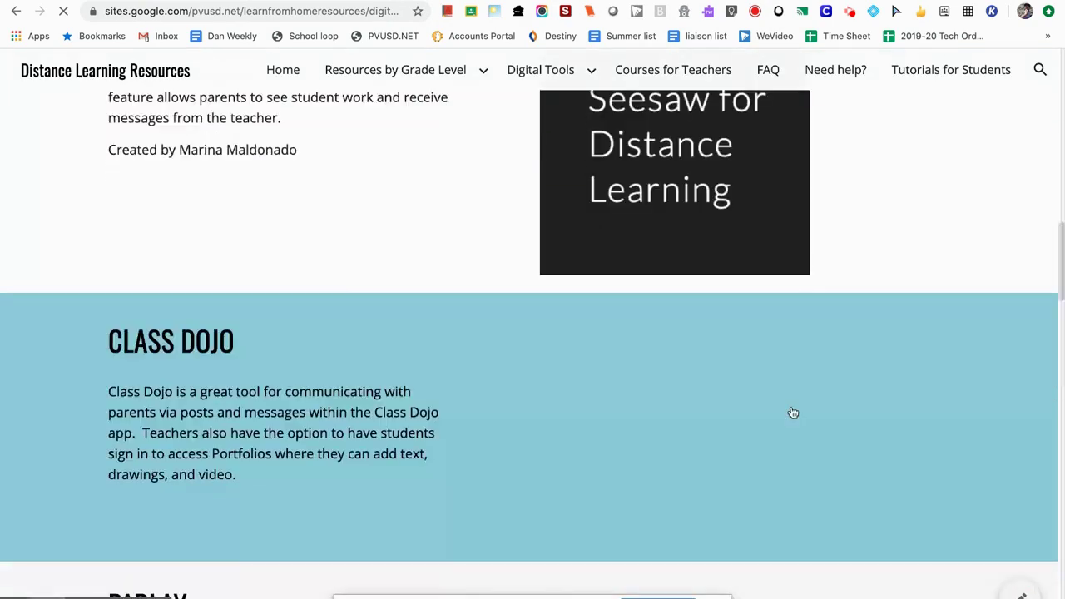
scroll(793, 412, down, 4)
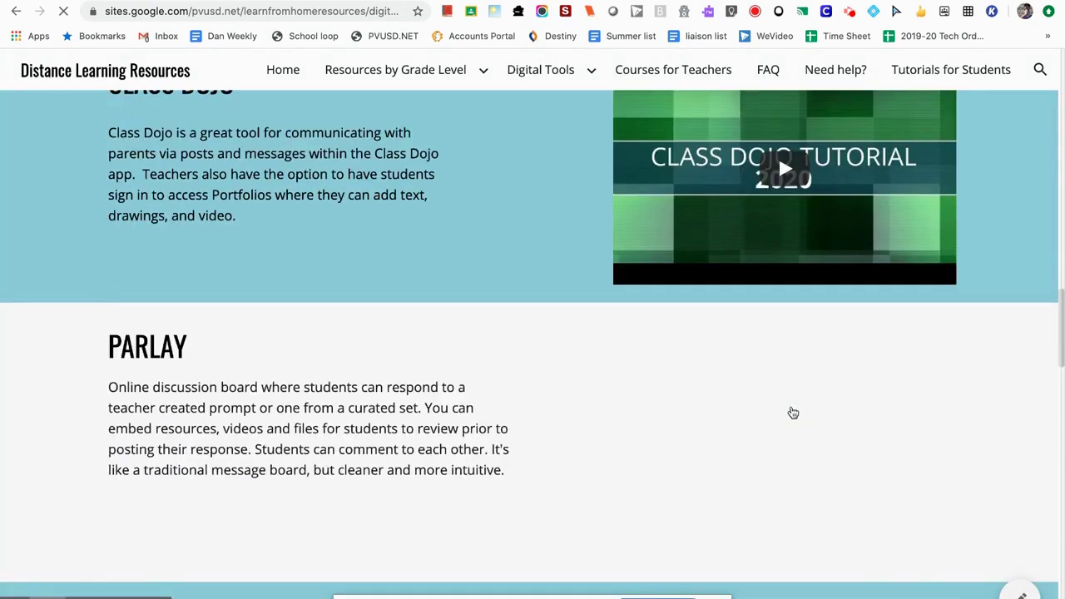
scroll(792, 412, down, 5)
scroll(793, 412, down, 2)
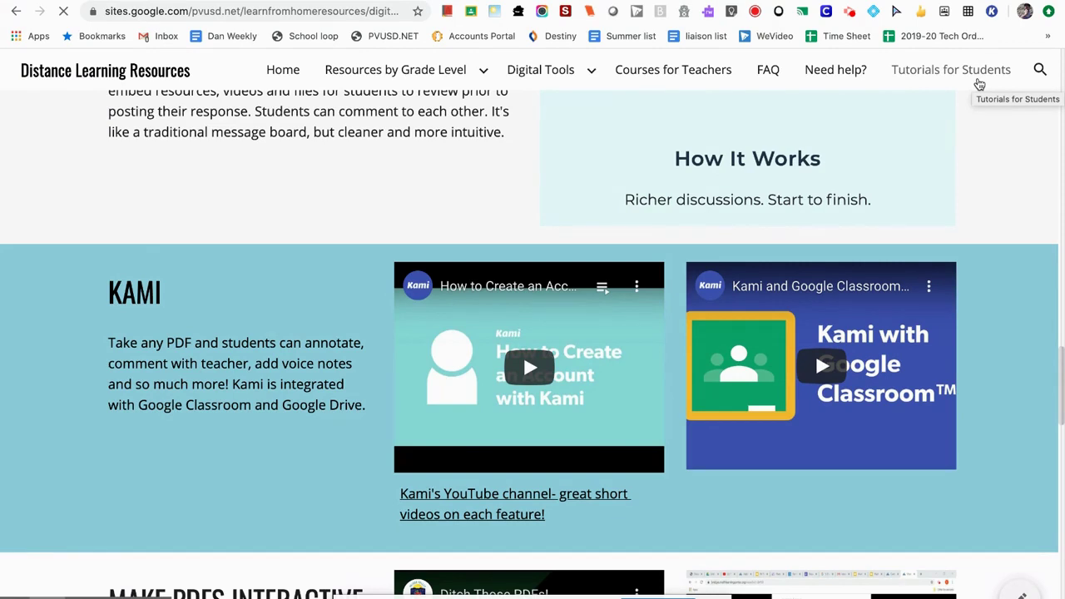
Step: Return to the Distance Learning Resources home page and look over the search, phone support, and coaching request information
click(271, 74)
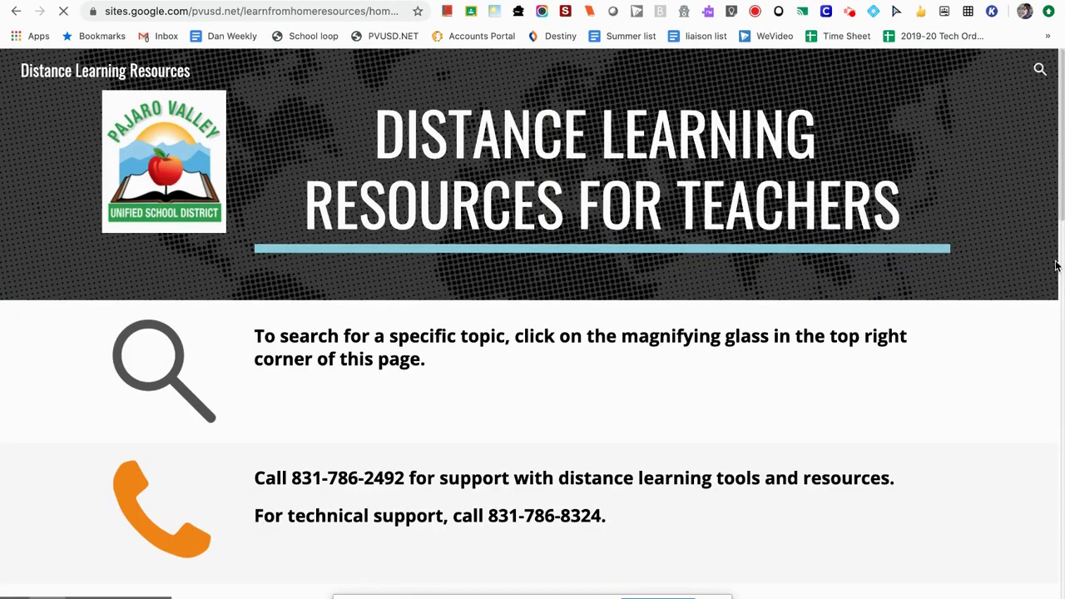
scroll(880, 424, down, 3)
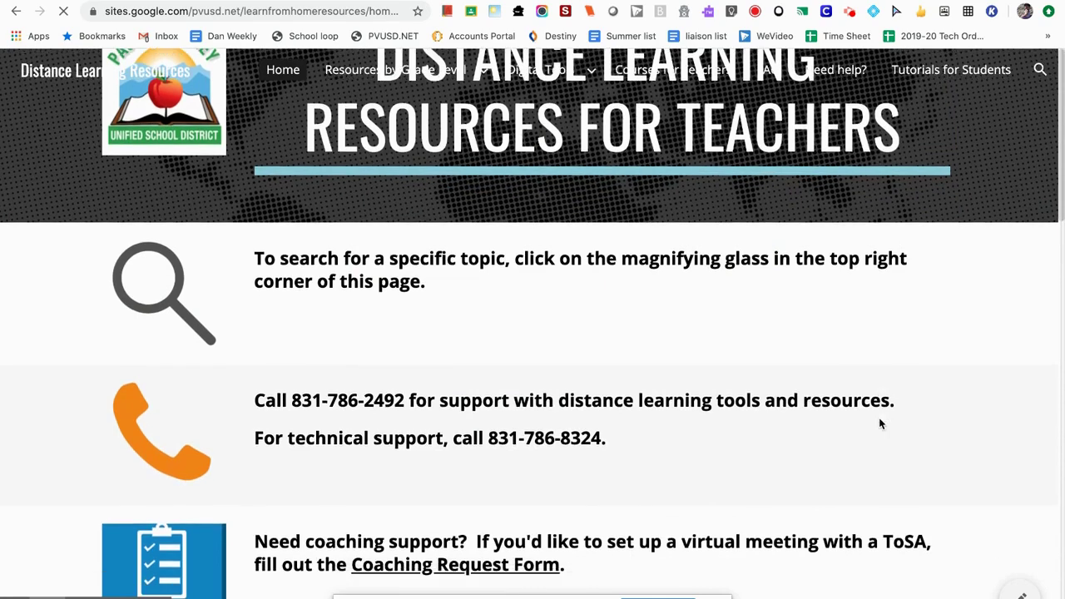